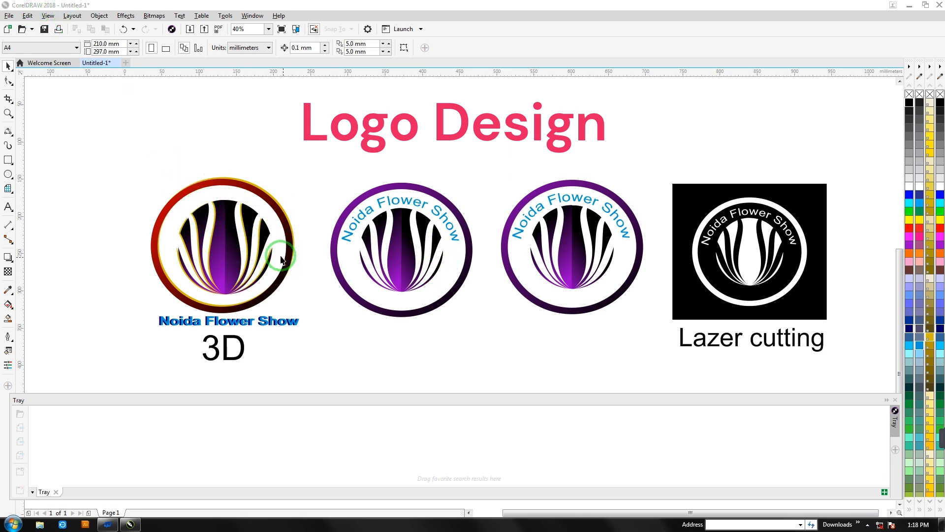
Move the 3D logo with its captions slightly up and left, and shift the black laser-cutting plate slightly down.
left_click_drag(123, 151, 329, 382)
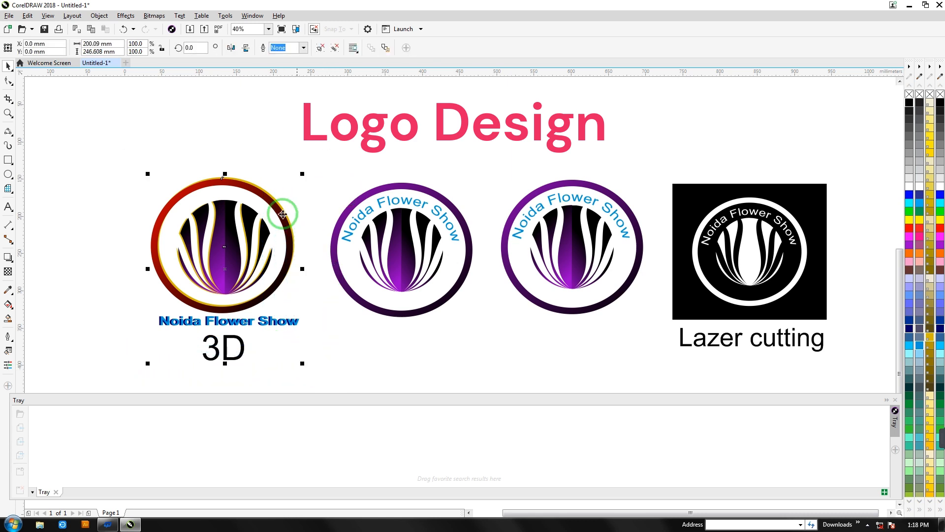
left_click_drag(263, 193, 247, 182)
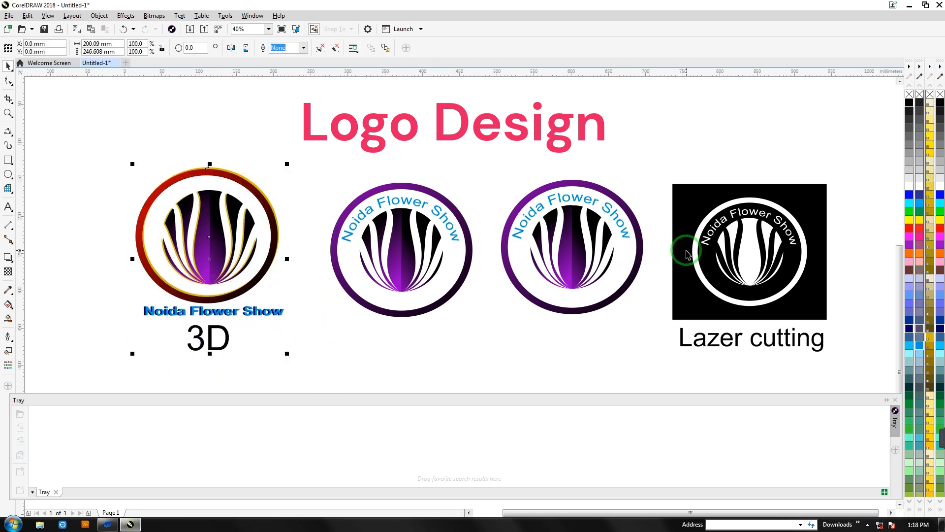
left_click(687, 244)
left_click_drag(691, 220, 684, 289)
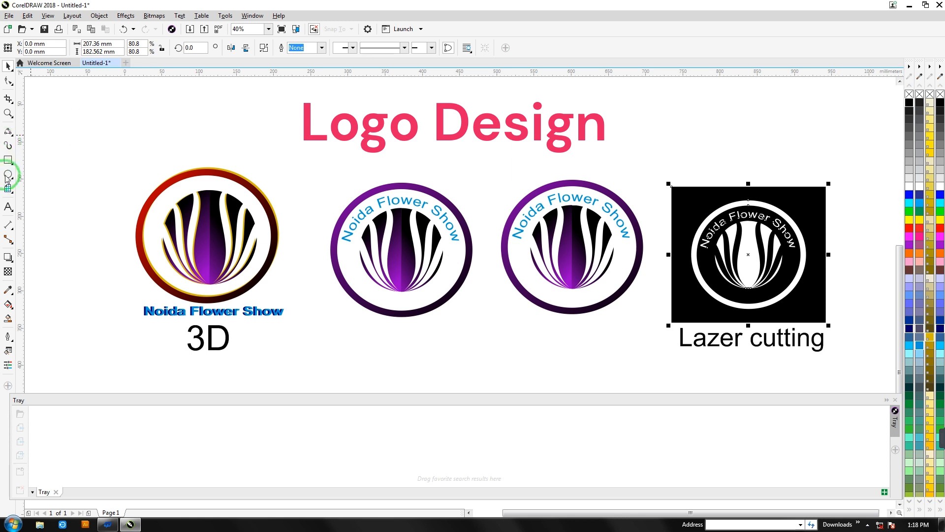
Draw a rectangle about 208 × 78 mm over the upper part of the laser-cutting plate, matching its width, and fill it orange.
left_click_drag(659, 181, 845, 239)
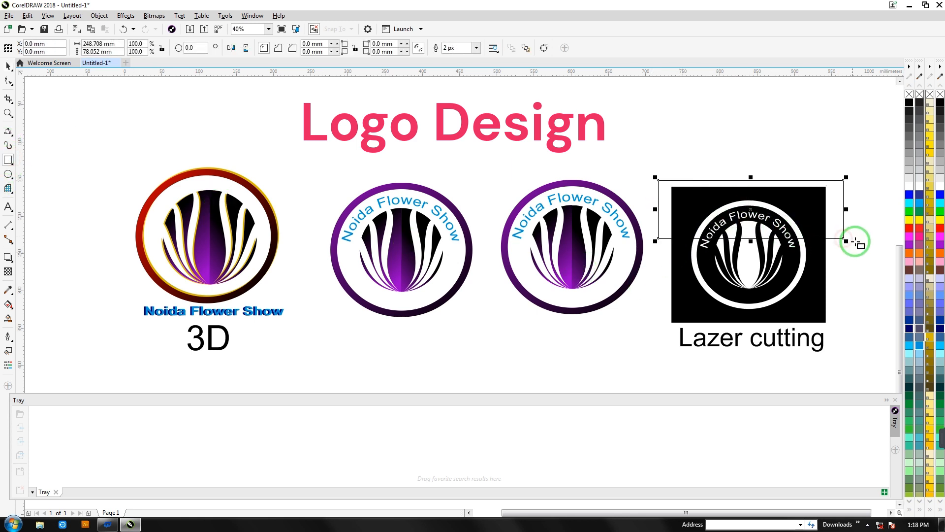
left_click(920, 211)
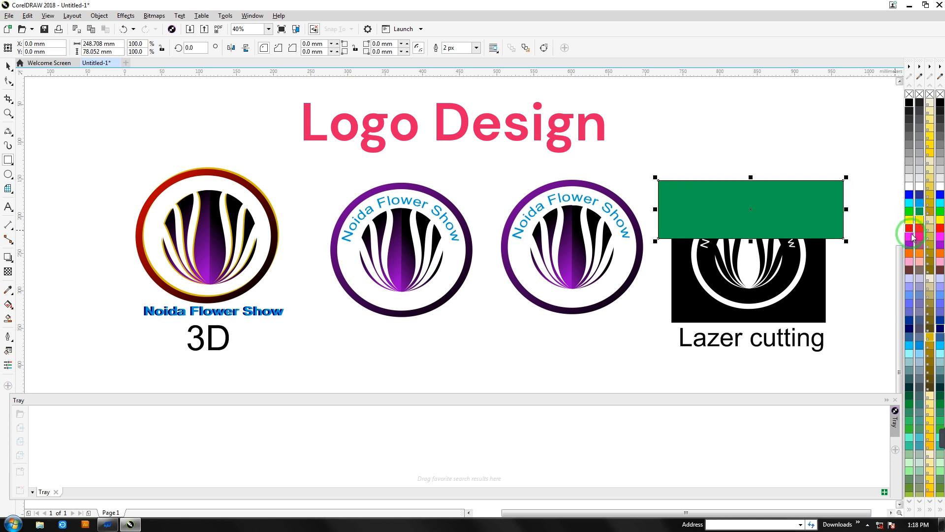
left_click(909, 253)
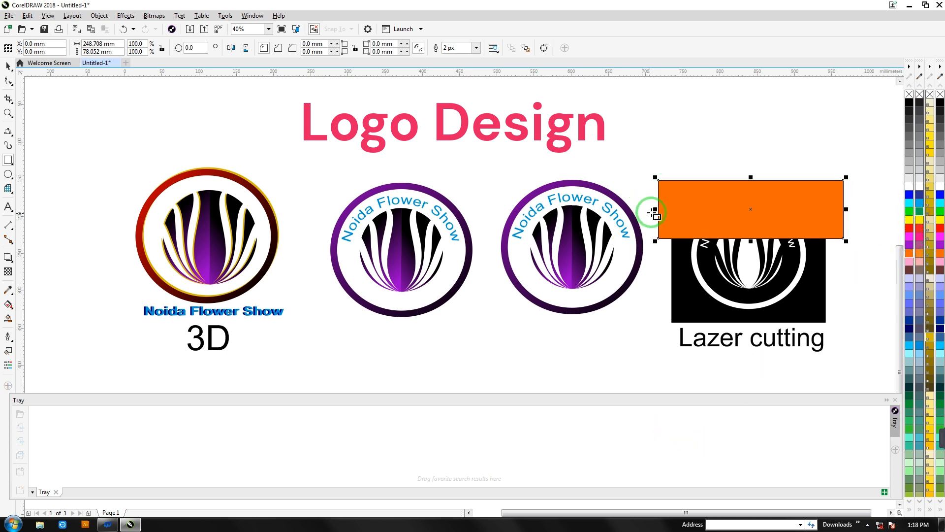
left_click_drag(653, 210, 672, 210)
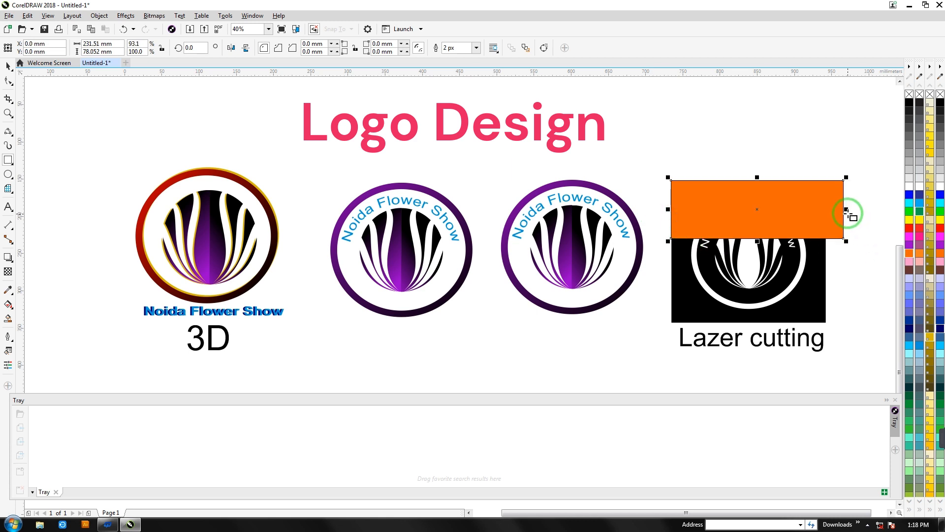
left_click_drag(845, 210, 830, 209)
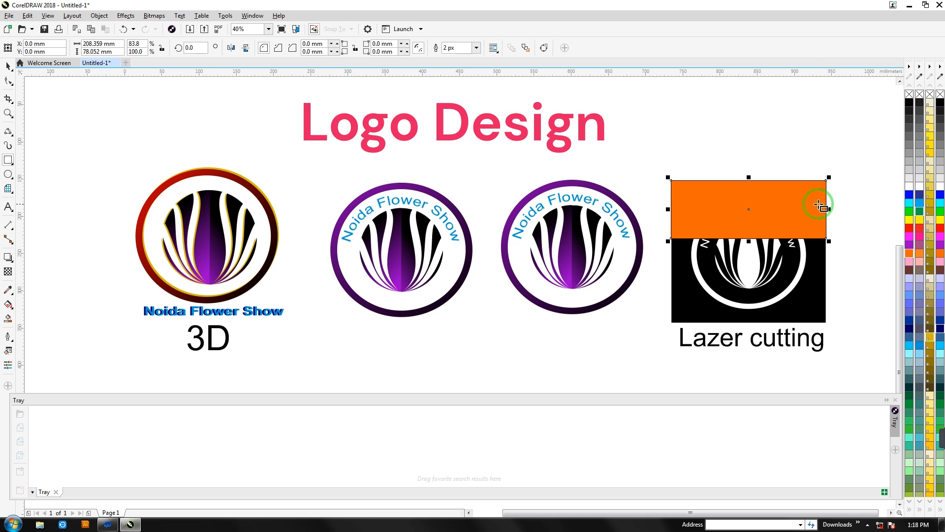
Duplicate the orange rectangle onto the lower part of the laser-cutting plate and fill the copy green.
left_click_drag(745, 192, 749, 188)
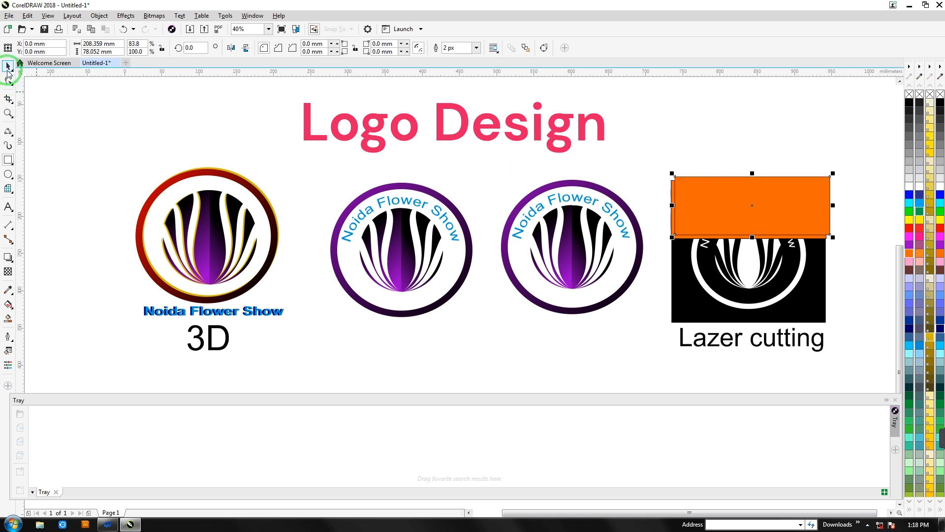
left_click_drag(723, 285, 721, 315)
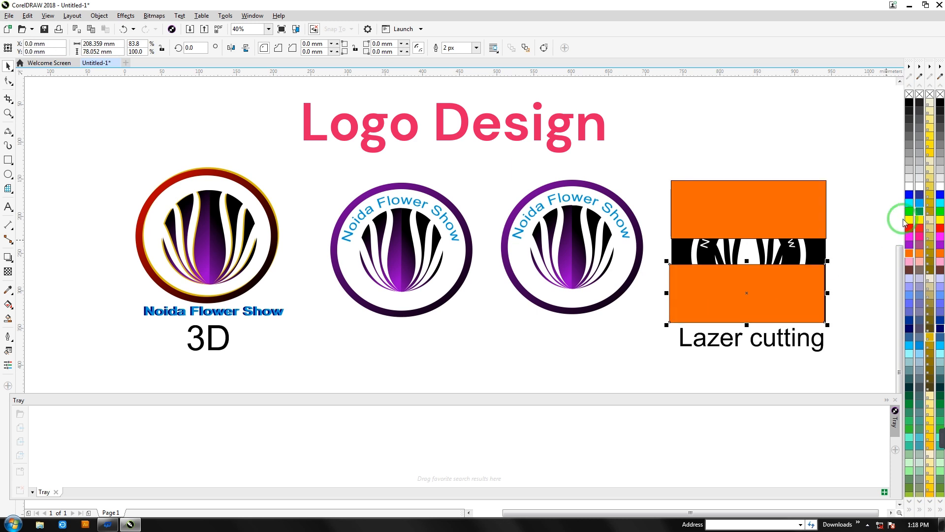
left_click(919, 211)
Bring the black laser-cutting plate in front of the orange and green rectangles.
left_click(667, 244)
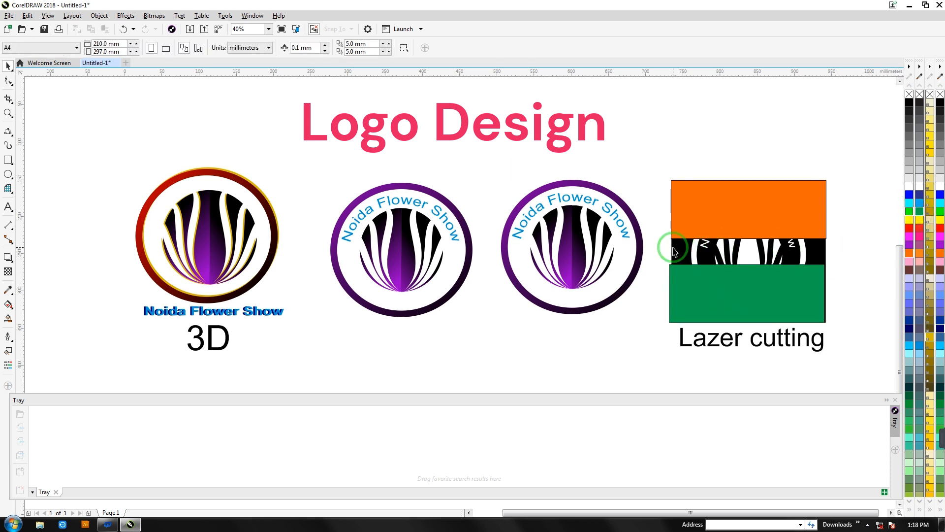
left_click(671, 245)
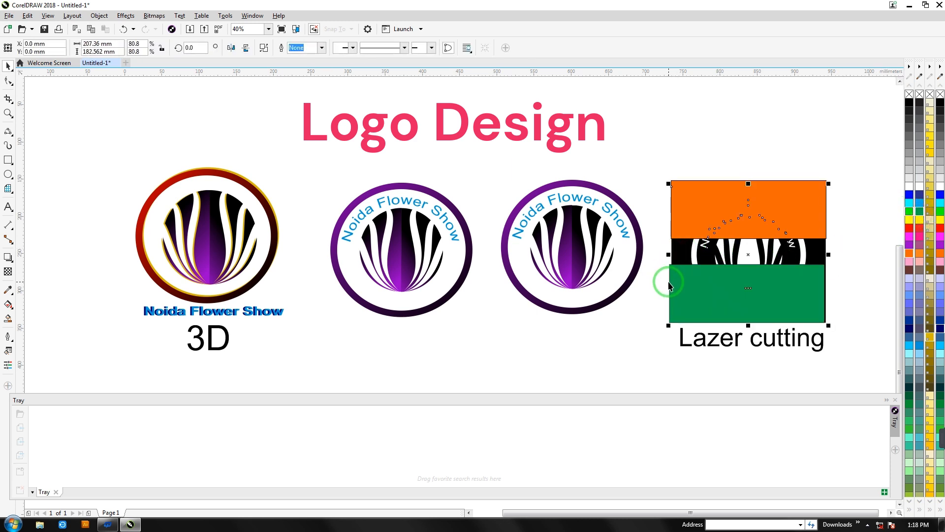
key("shift+Page_Up")
Lower the orange rectangle's upper edge to the plate's edge and widen the plate to about 210 mm to cover the green rectangle.
left_click(736, 178)
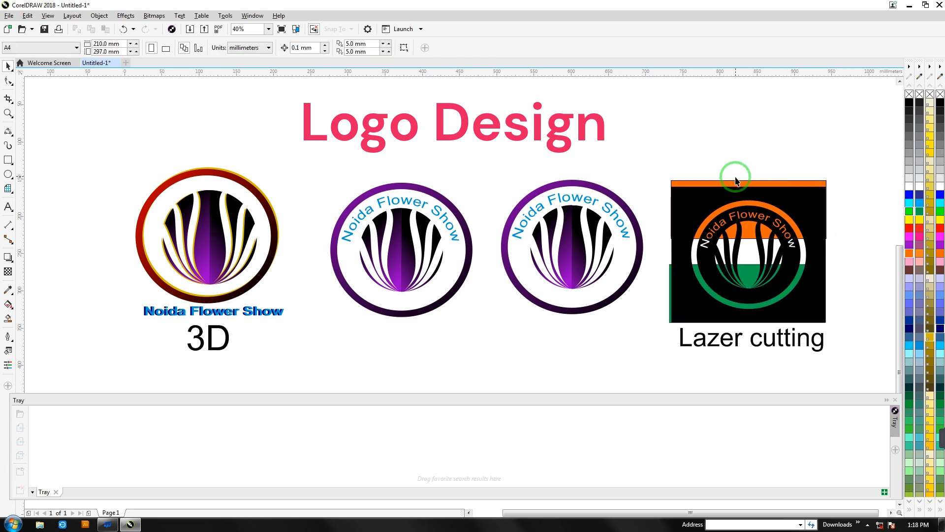
left_click(737, 179)
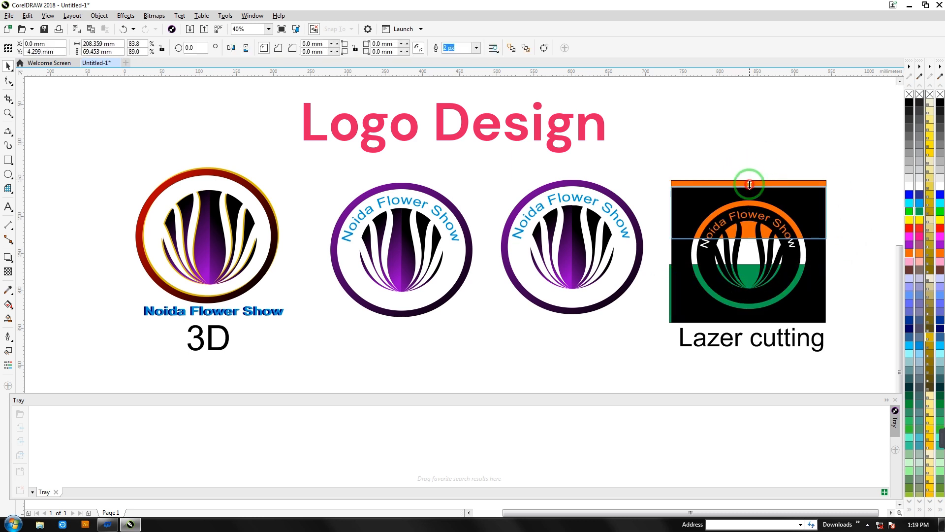
left_click_drag(750, 185, 750, 188)
left_click(840, 147)
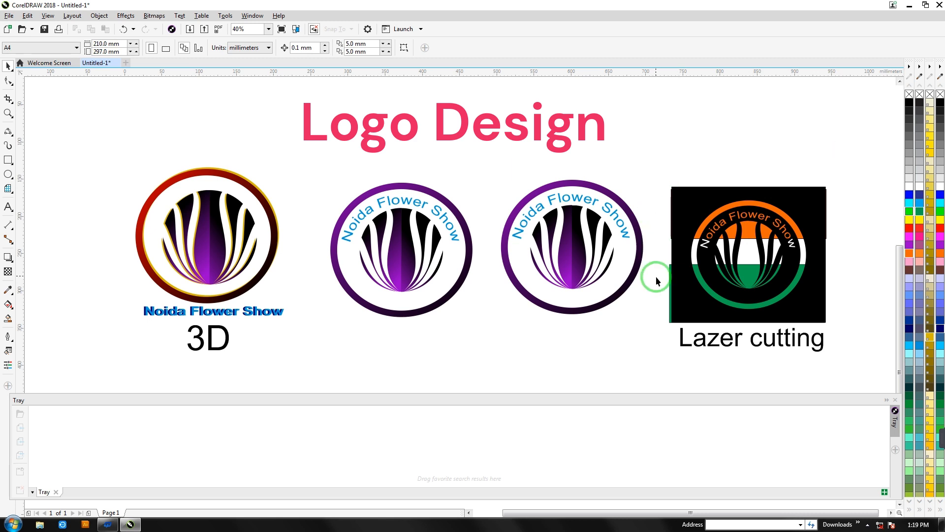
left_click(672, 279)
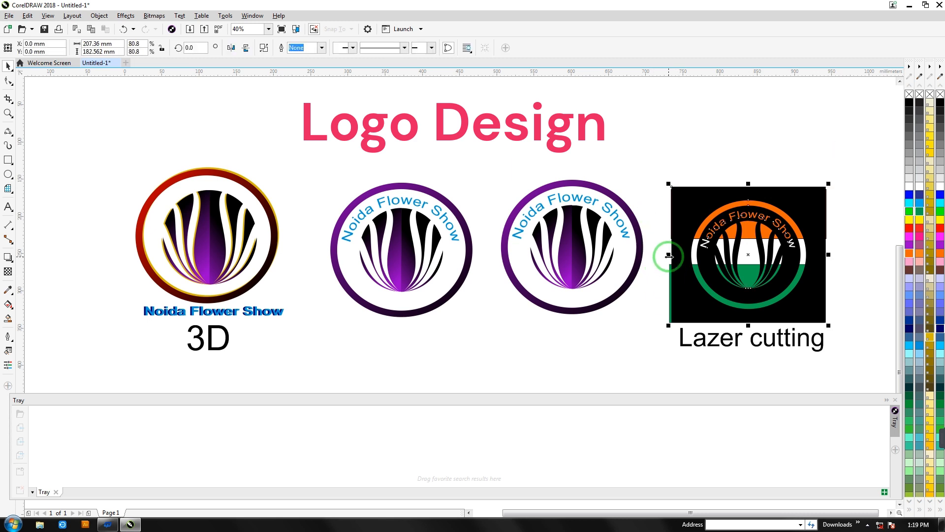
left_click_drag(668, 256, 665, 256)
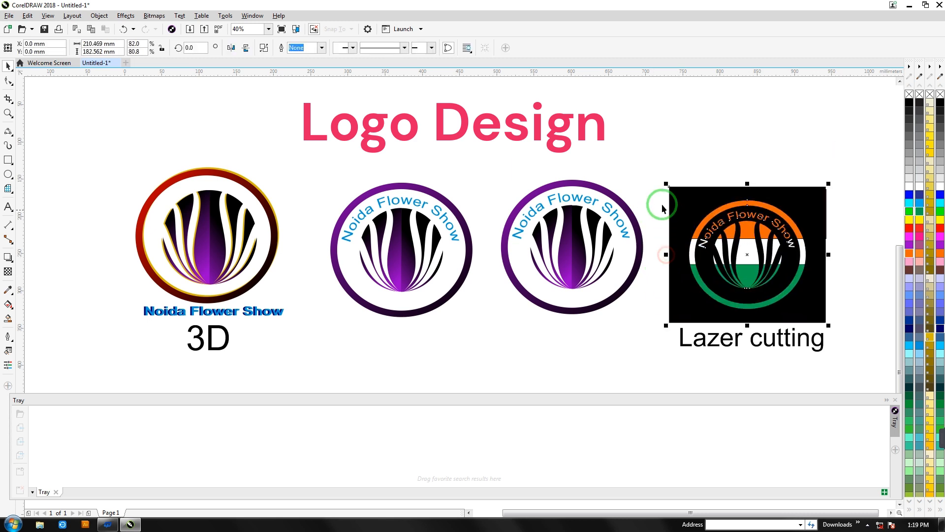
Set the outline width to None for the plate, both coloured rectangles and the Lazer cutting caption.
left_click_drag(658, 180, 852, 363)
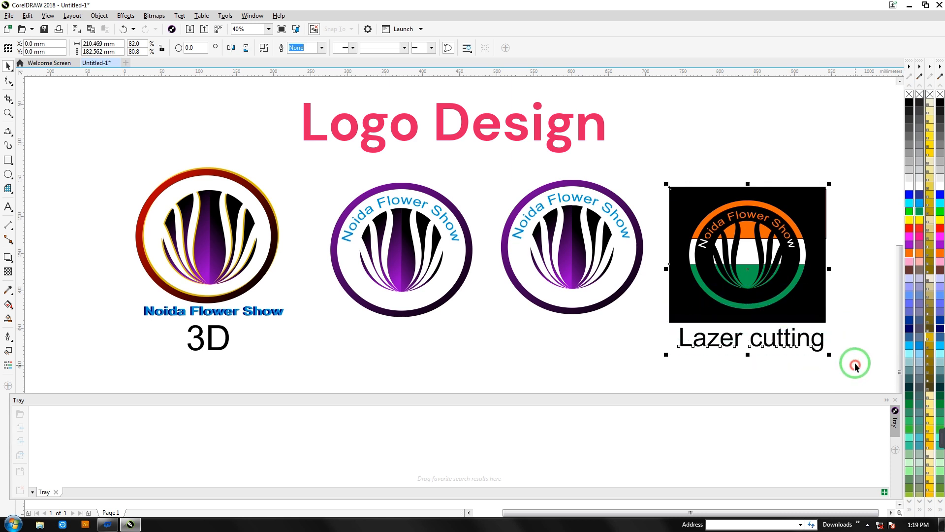
left_click(425, 47)
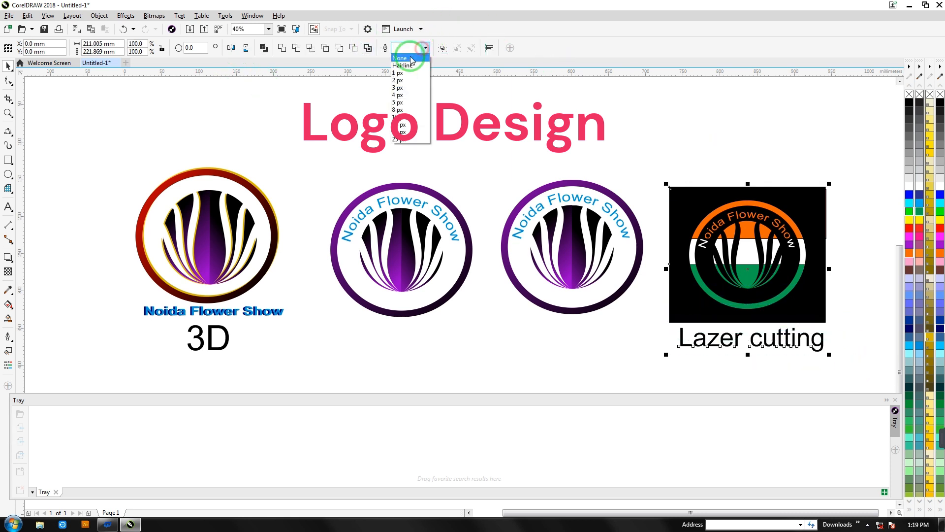
left_click(406, 58)
left_click(531, 120)
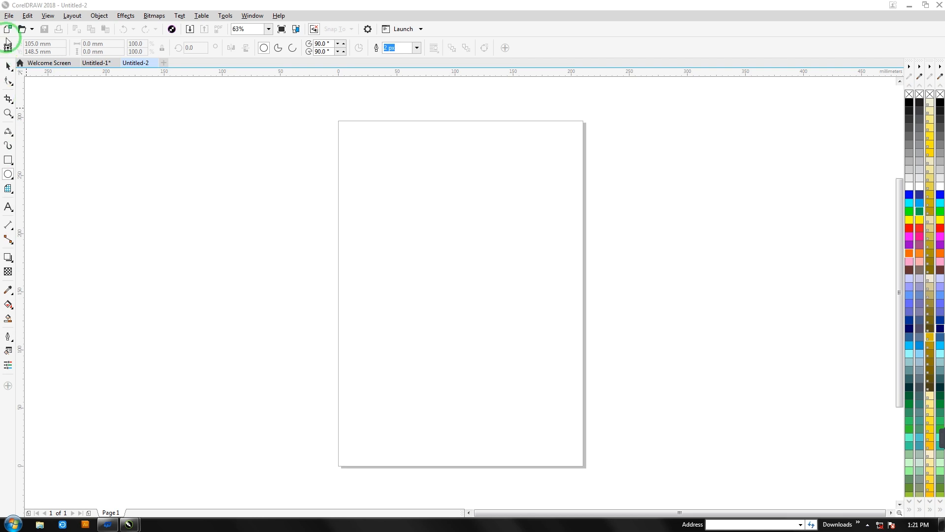
Draw an ellipse about 202 × 199 mm over the left edge of the blank page and fill it red.
left_click(11, 175)
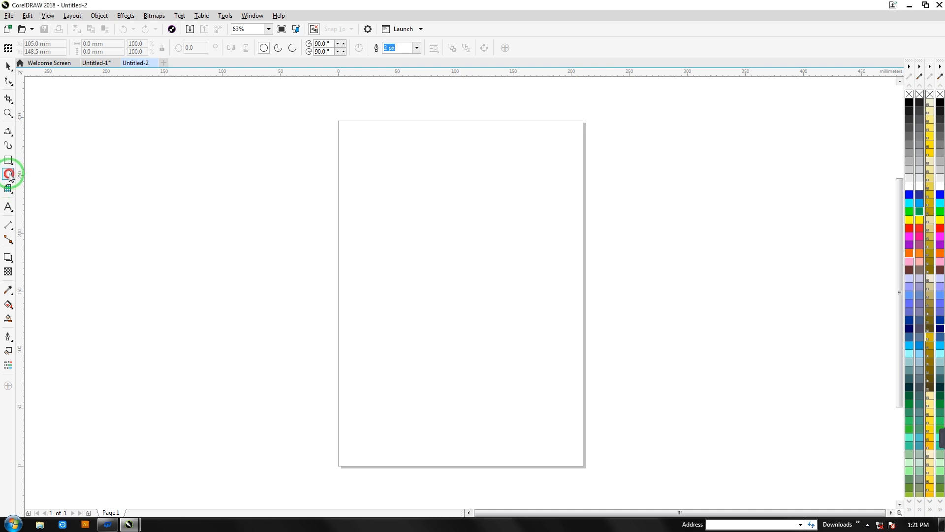
left_click_drag(217, 150, 454, 382)
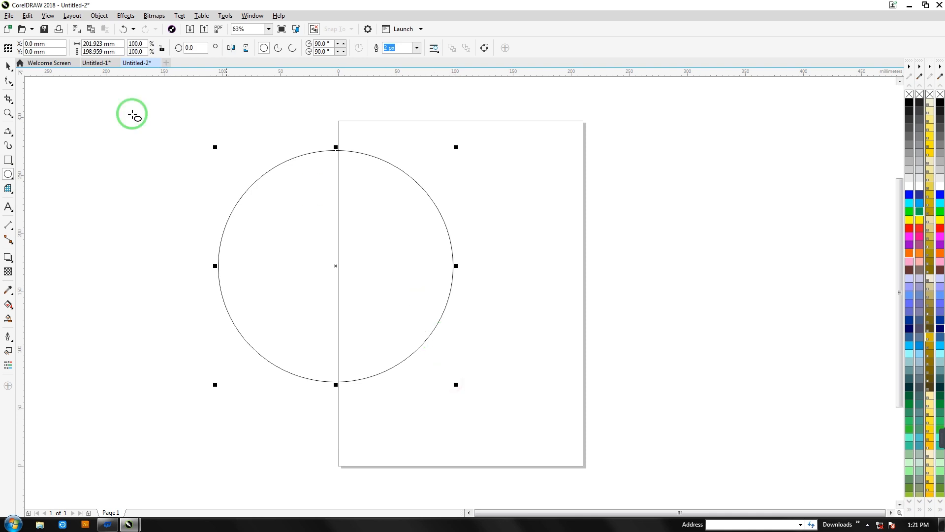
left_click(8, 65)
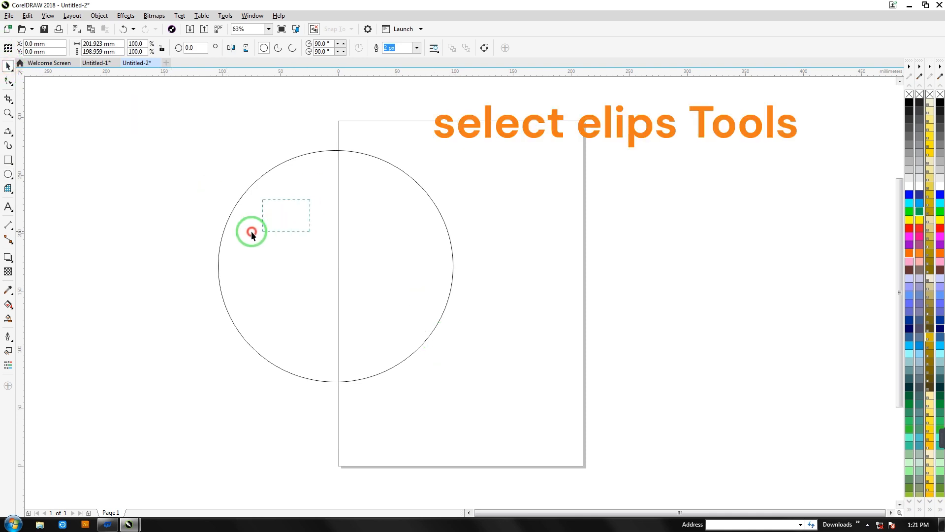
left_click_drag(251, 232, 225, 193)
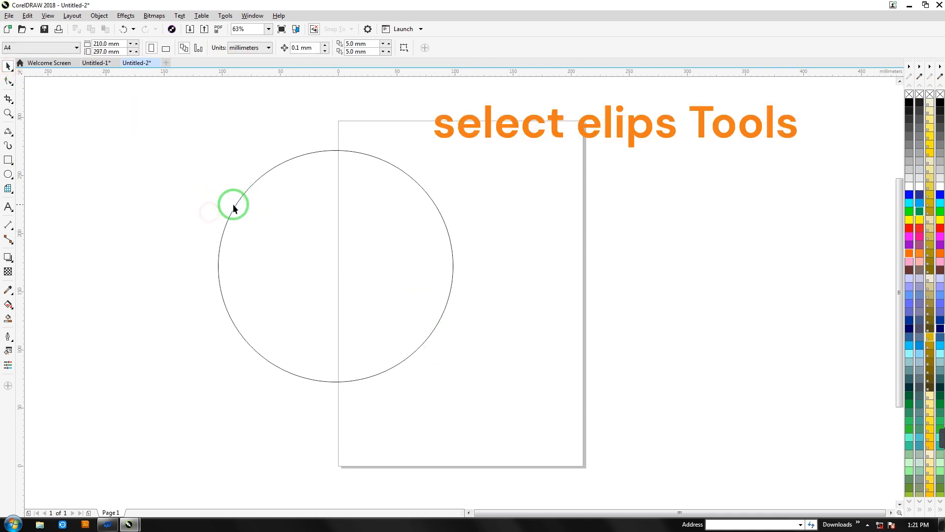
left_click(446, 227)
left_click(911, 228)
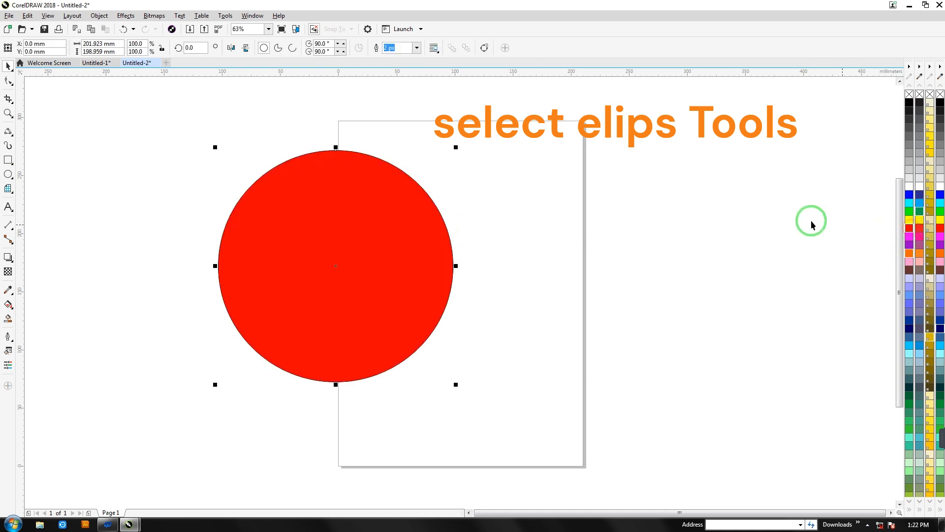
Move the red ellipse down and right, set its width and height to 10 mm, and enlarge it proportionally from its centre to about 210 mm.
left_click_drag(324, 240, 353, 267)
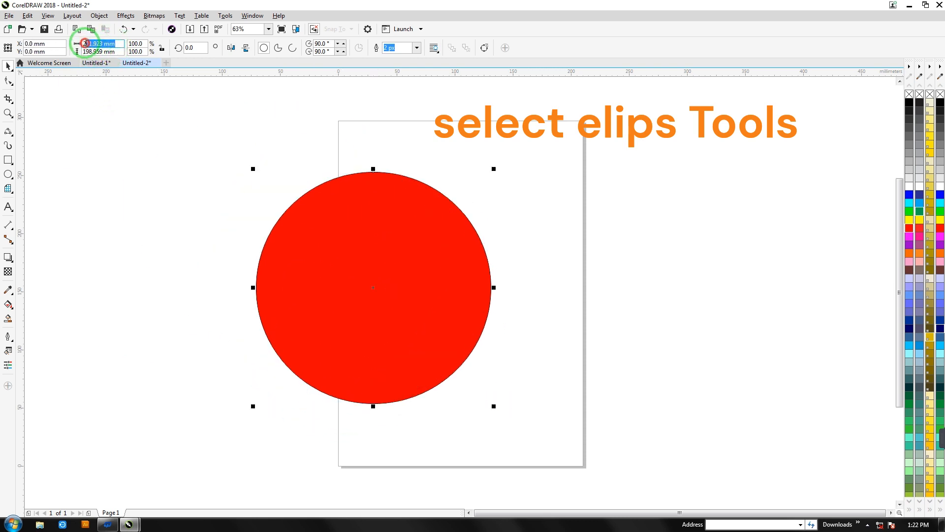
left_click(79, 42)
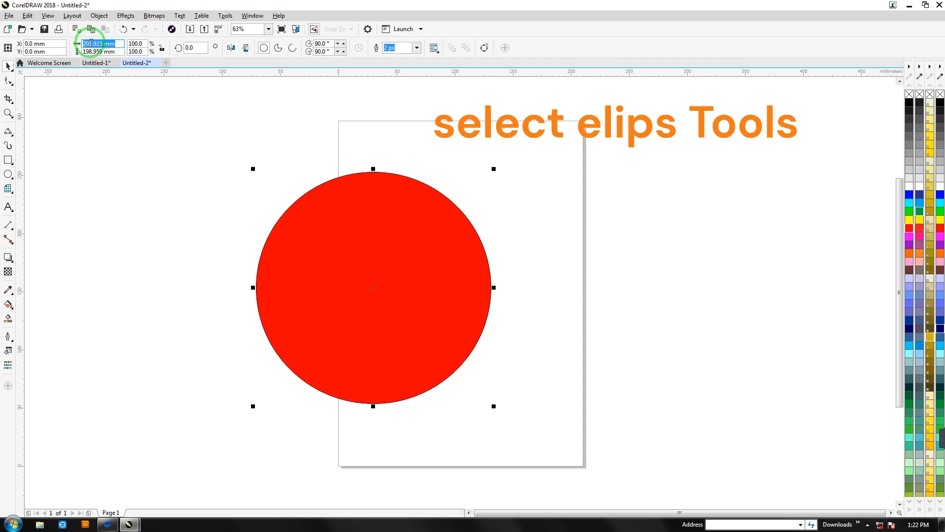
type("10")
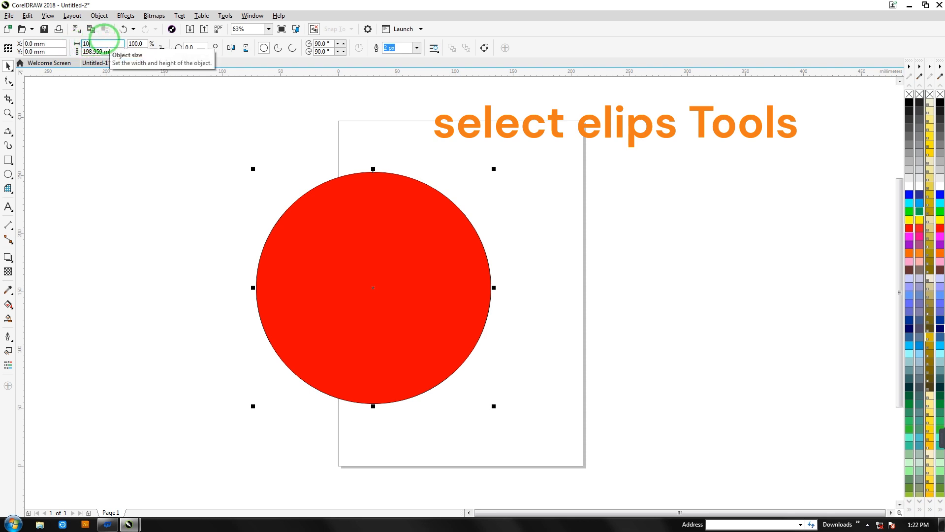
left_click_drag(118, 52, 75, 54)
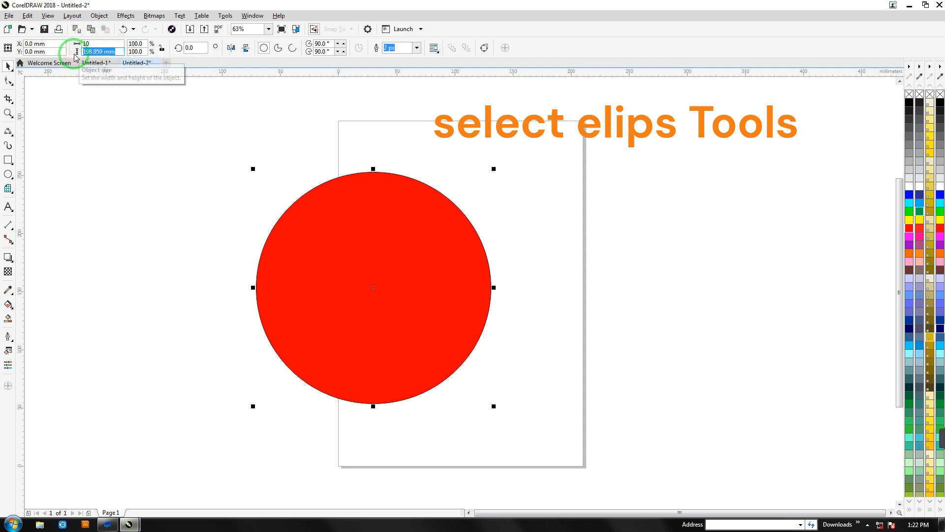
type("10")
key("Return")
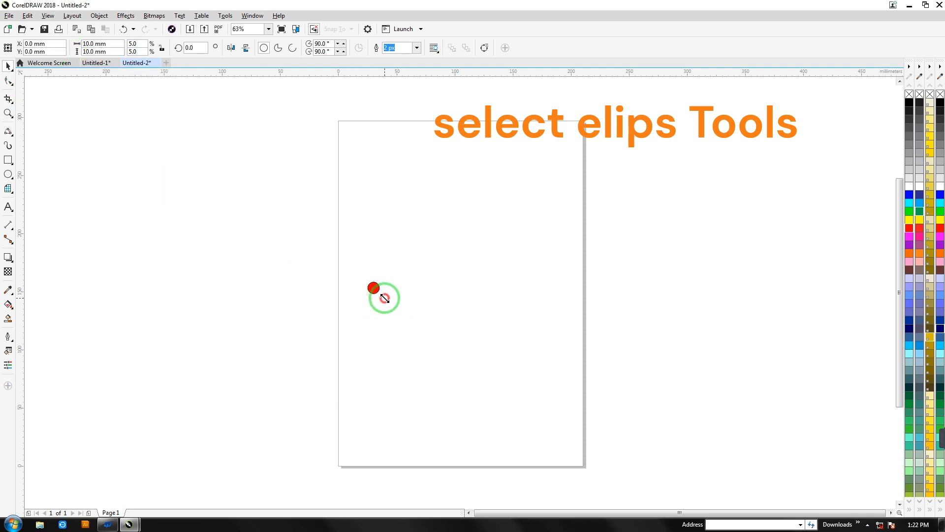
left_click_drag(384, 297, 570, 415)
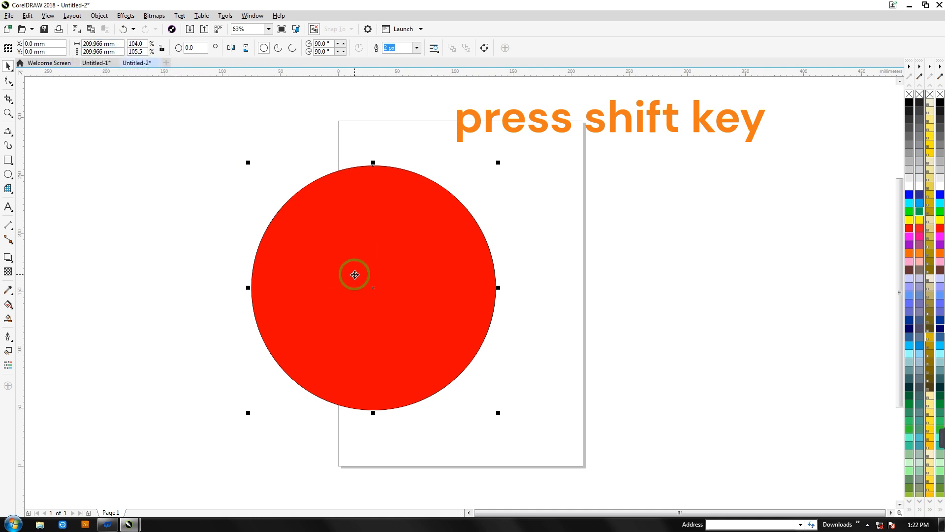
left_click(370, 262)
Reshape the red circle into its left half with the Shape tool, as an arc from 90° to about 270°.
left_click(8, 81)
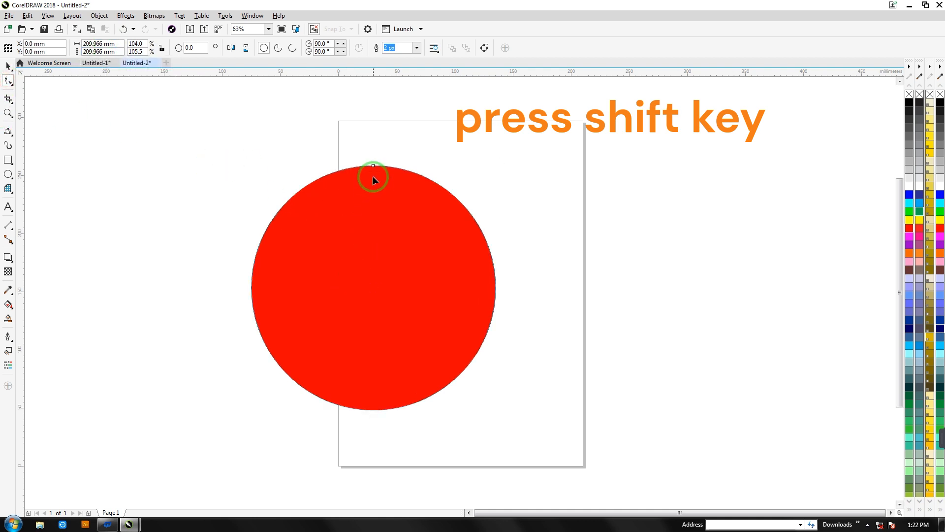
left_click(8, 81)
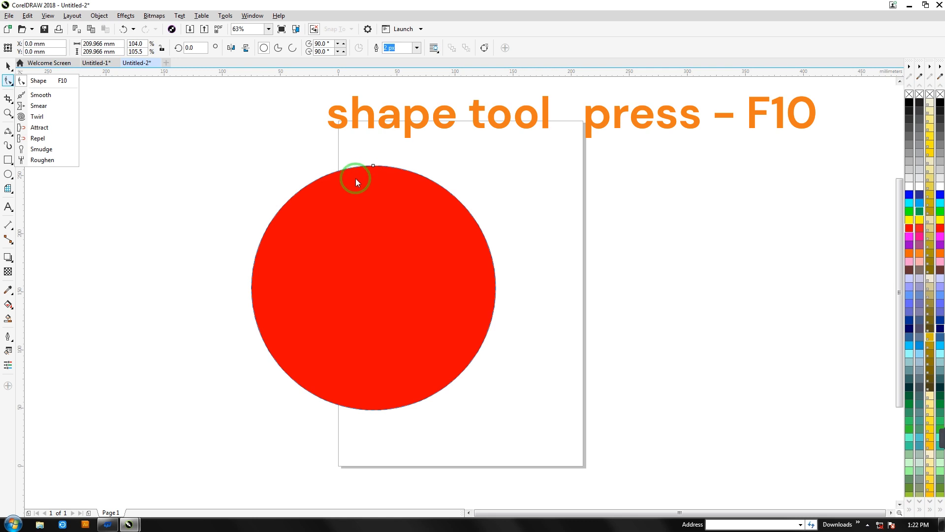
left_click_drag(374, 168, 421, 367)
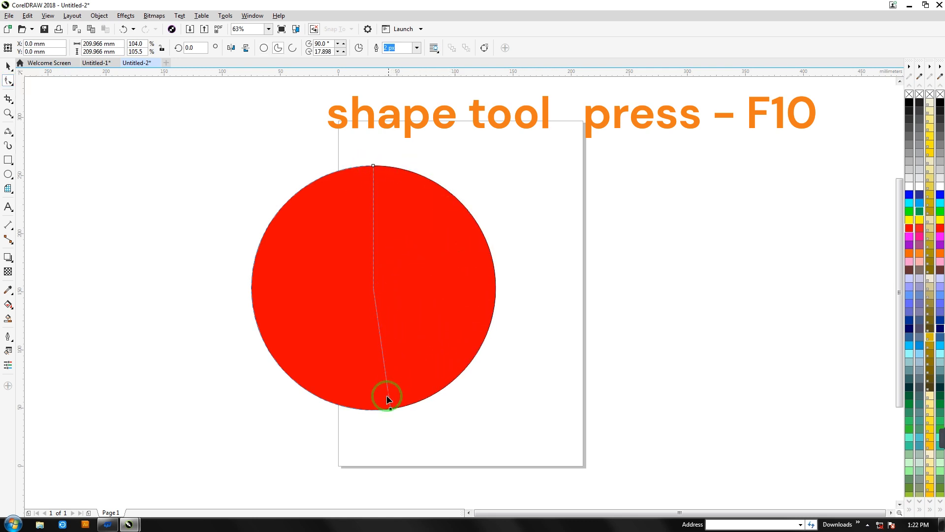
mouse_move(388, 399)
left_mouse_down()
mouse_move(373, 415)
mouse_move(372, 405)
left_mouse_up()
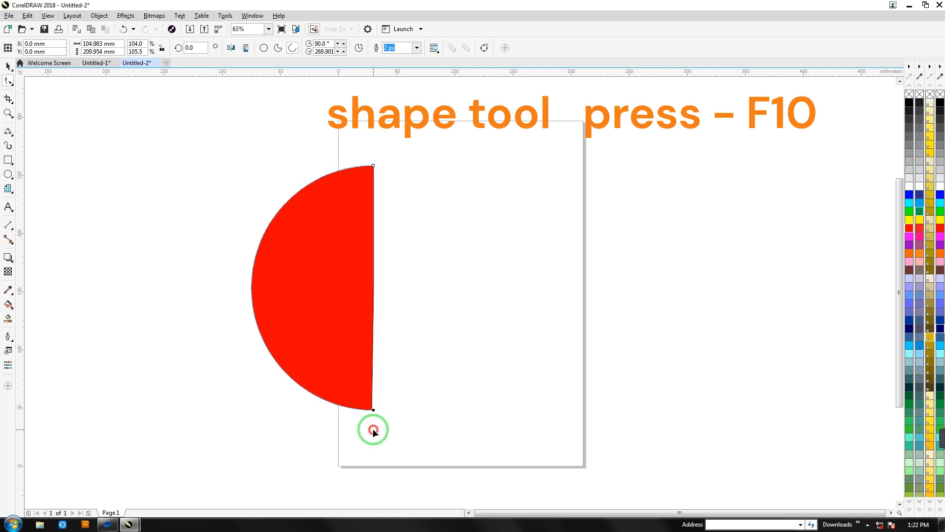
Adjust the end point of the red half circle's arc to about 271° with the Shape tool.
left_click_drag(370, 433, 372, 436)
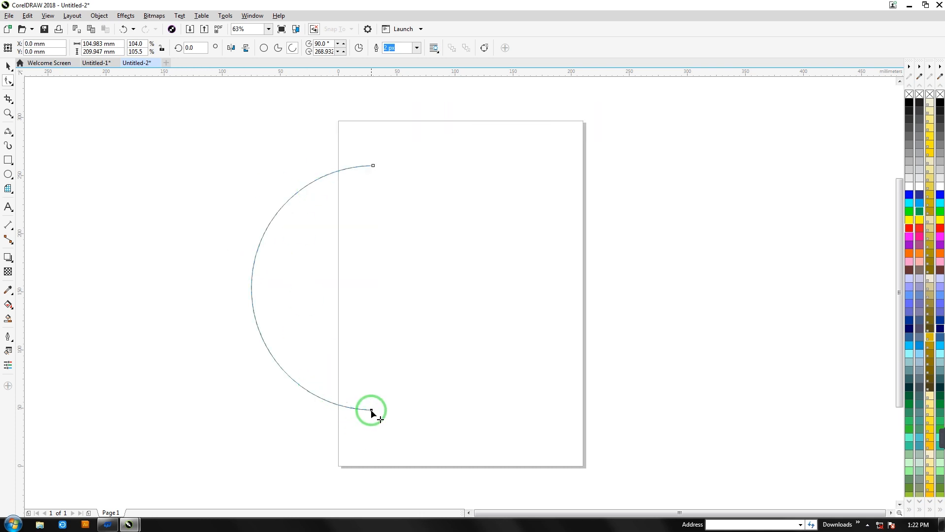
left_click(371, 410)
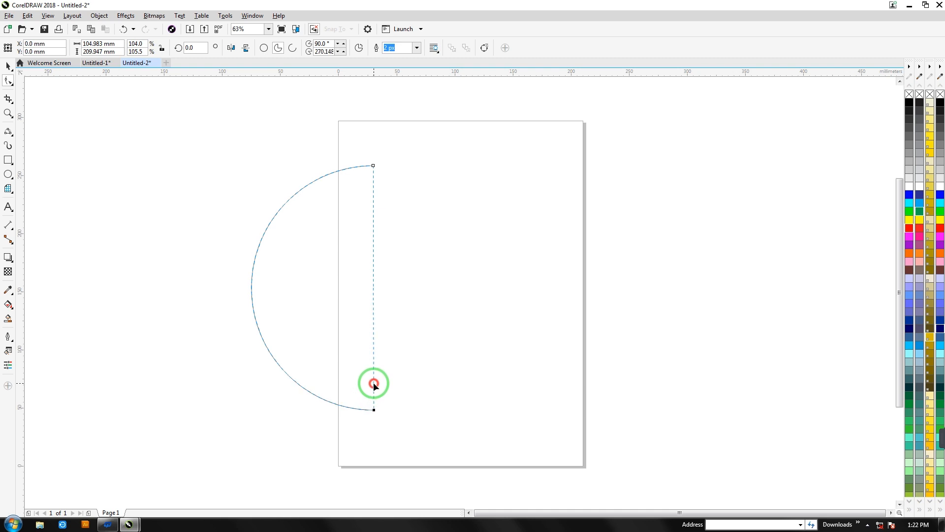
left_click_drag(375, 383, 375, 383)
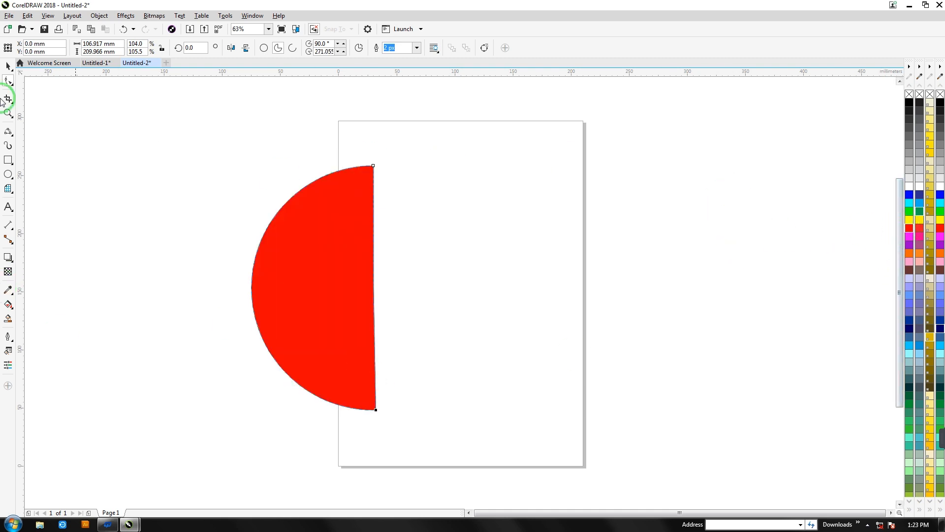
Move the red half circle slightly up and to the left, keeping it over the page's left edge.
left_click(8, 65)
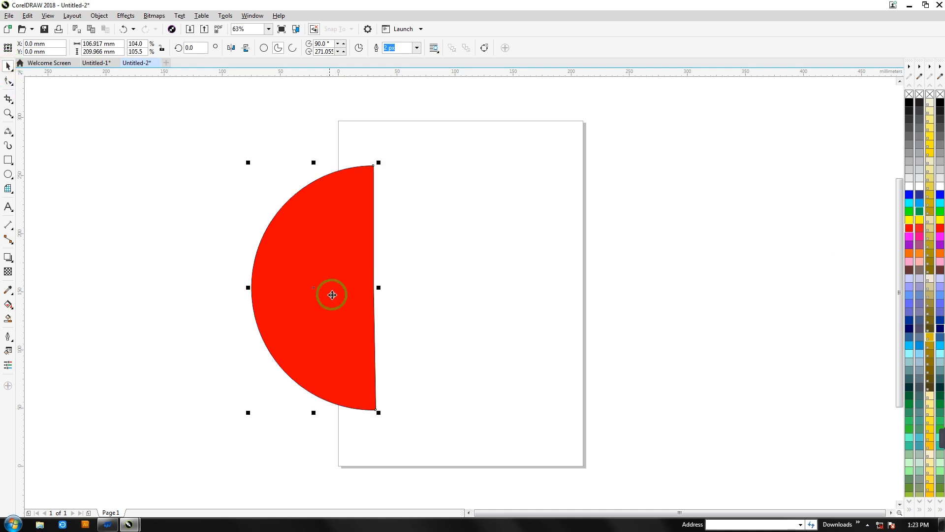
left_click_drag(330, 291, 329, 254)
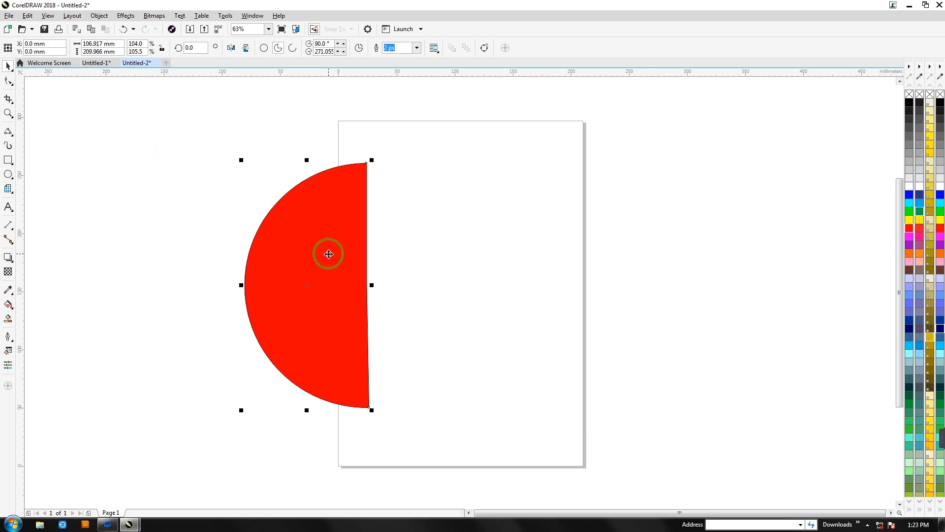
mouse_move(320, 255)
left_mouse_down()
mouse_move(349, 261)
mouse_move(322, 252)
left_mouse_up()
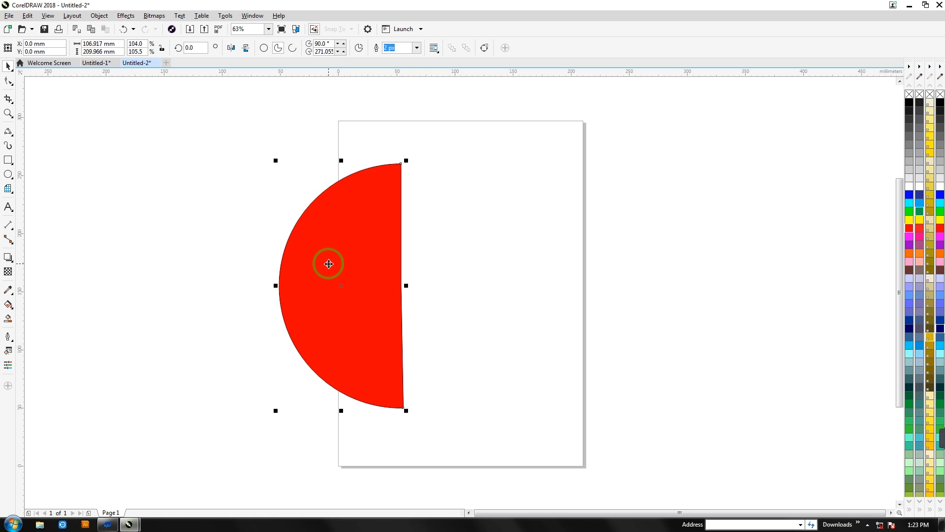
left_click_drag(338, 274, 297, 276)
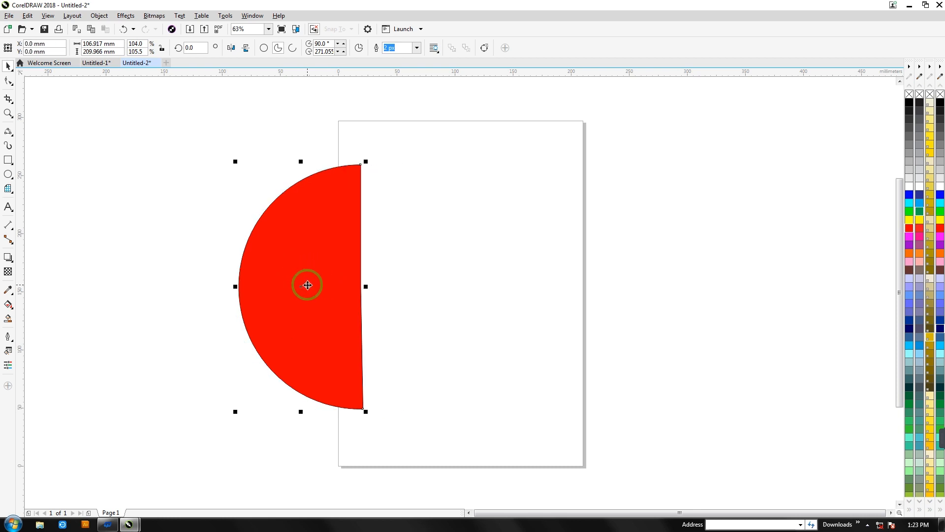
left_click(334, 374)
Straighten the half circle's flat edge by adjusting the arc's end angle to about 270.4° with the Shape tool.
left_click(9, 80)
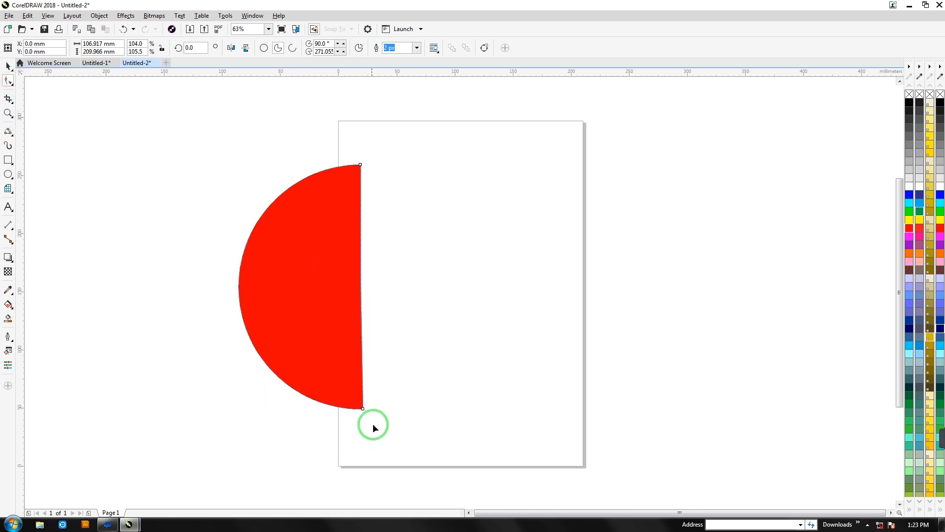
left_click_drag(363, 410, 362, 424)
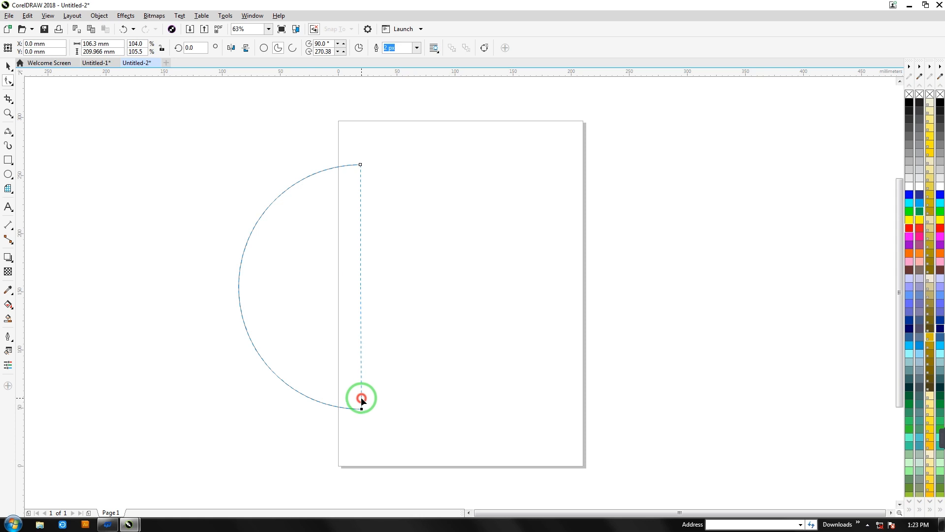
left_click_drag(362, 397, 361, 396)
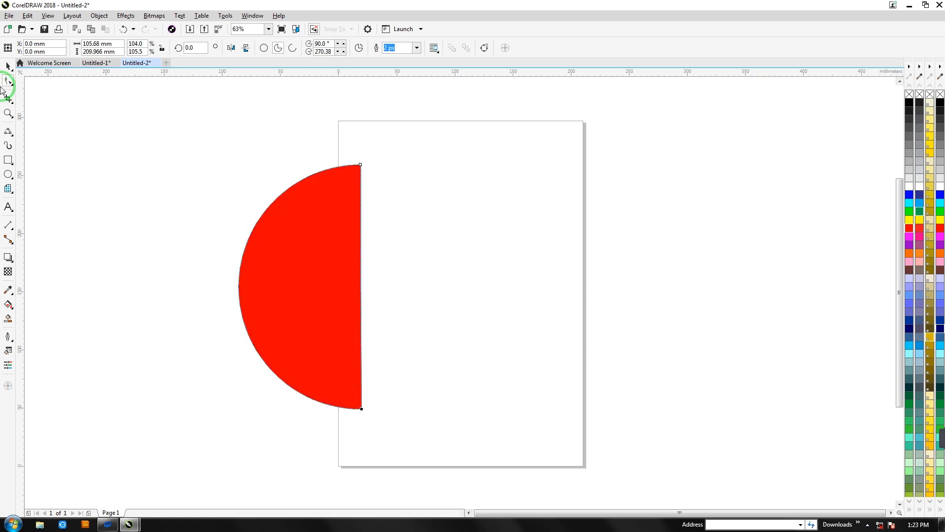
Draw an unfilled rectangle about 280 × 57 mm across the upper part of the red half circle.
left_click(8, 160)
left_click_drag(112, 123, 439, 189)
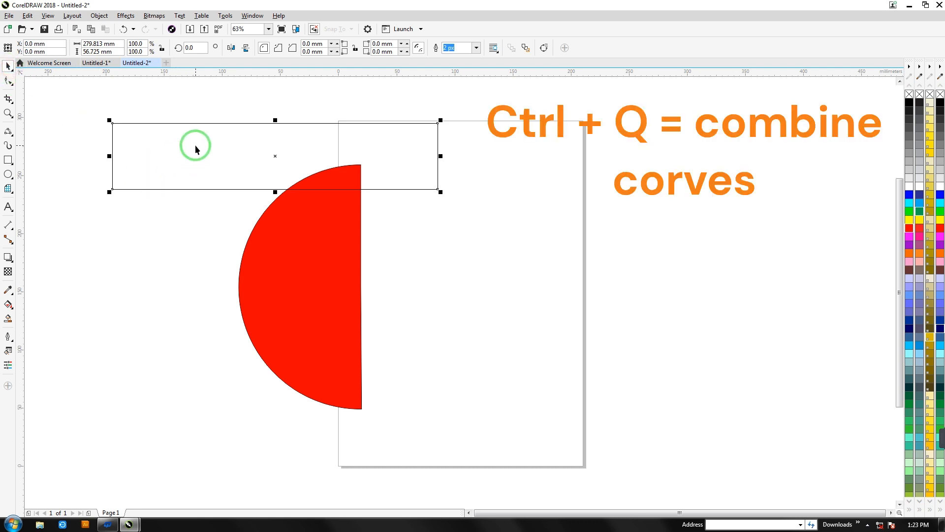
left_click_drag(195, 145, 339, 254)
left_click(438, 157)
Try to reshape the rectangle's corner nodes with the Shape tool before converting it to curves.
left_click(7, 79)
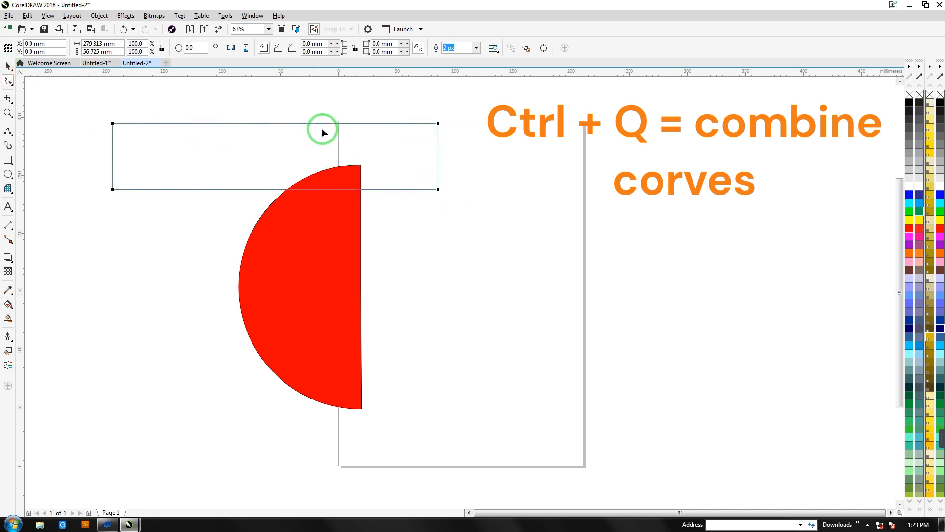
left_click(437, 123)
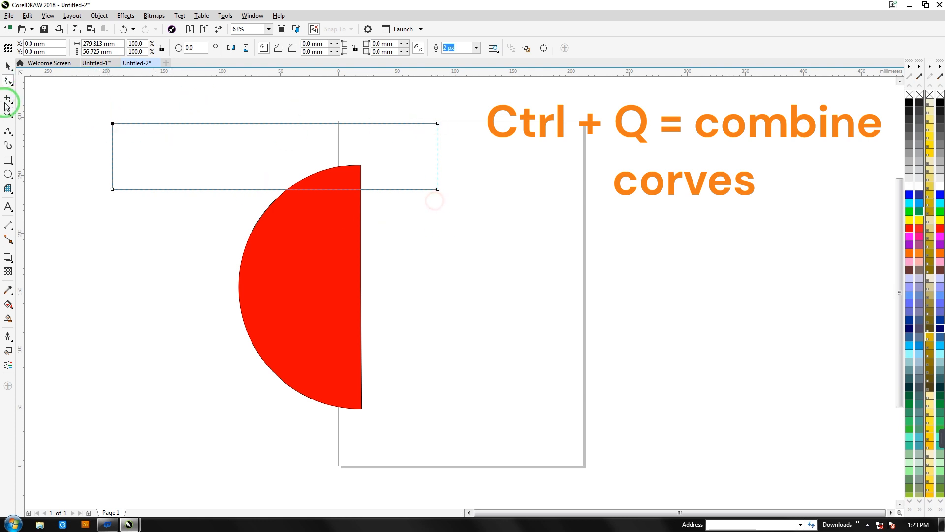
left_click(7, 66)
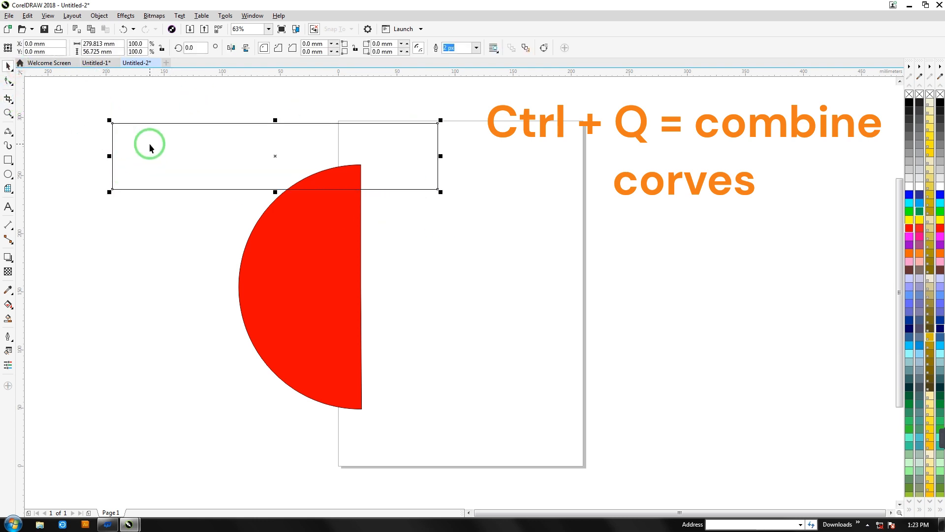
left_click_drag(150, 143, 149, 188)
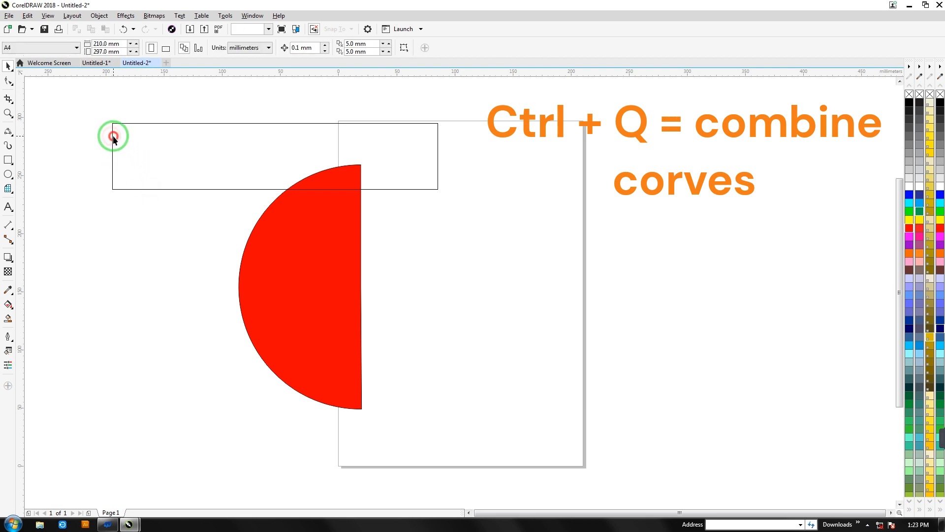
Convert the rectangle to curves and change all of its straight segments to curve segments.
left_click(113, 137)
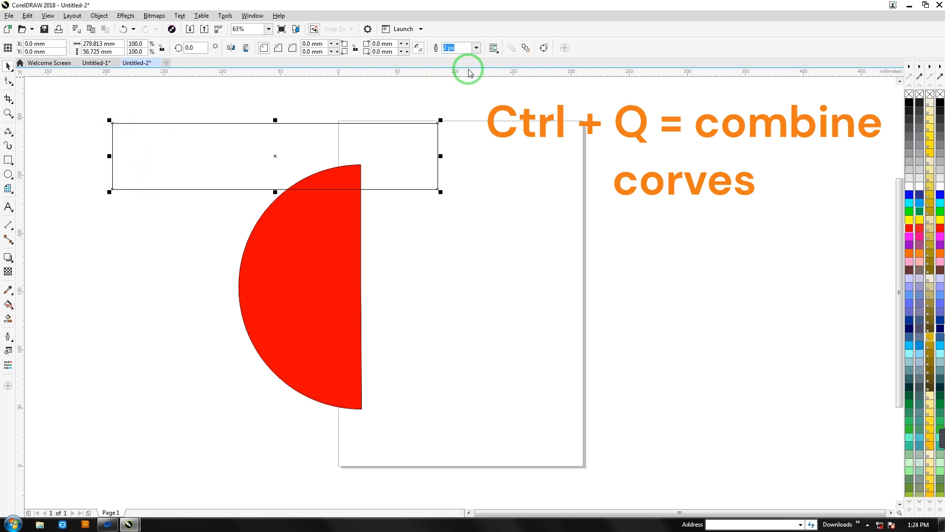
left_click(544, 48)
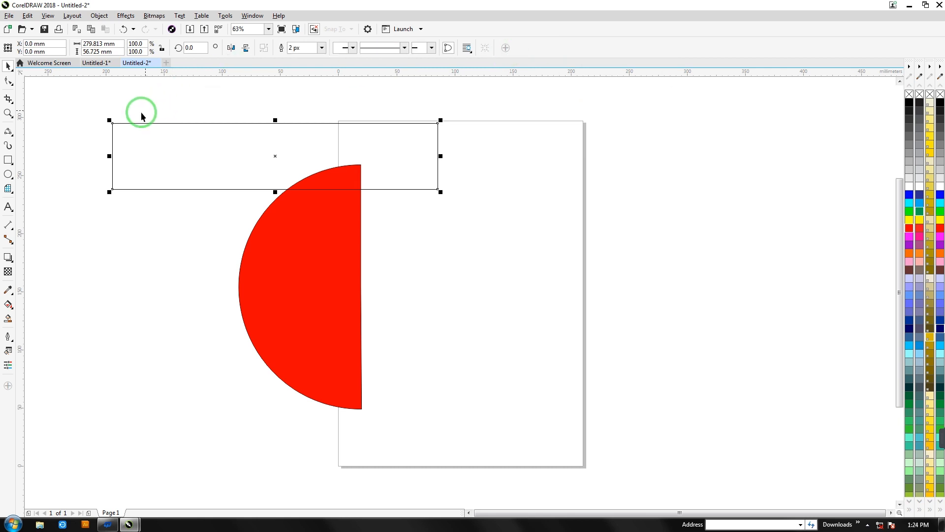
left_click(8, 82)
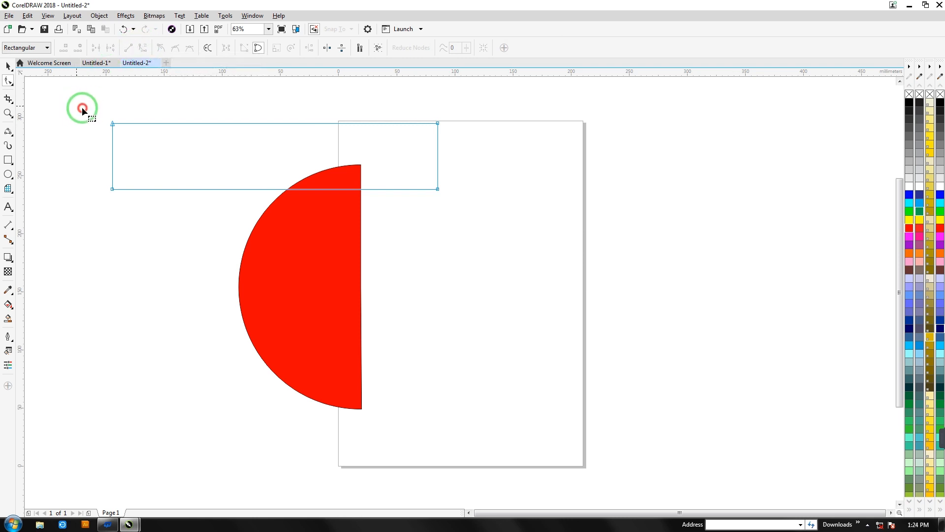
left_click_drag(78, 106, 421, 187)
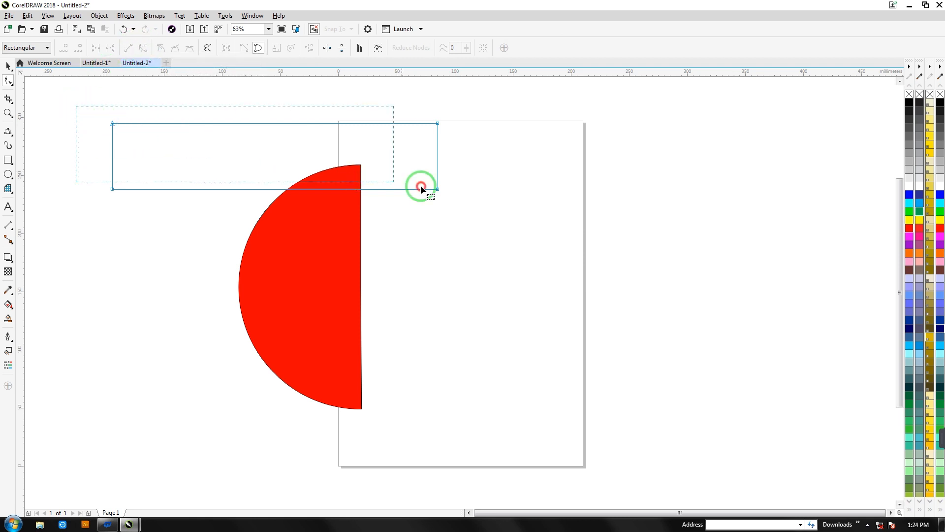
left_click(143, 47)
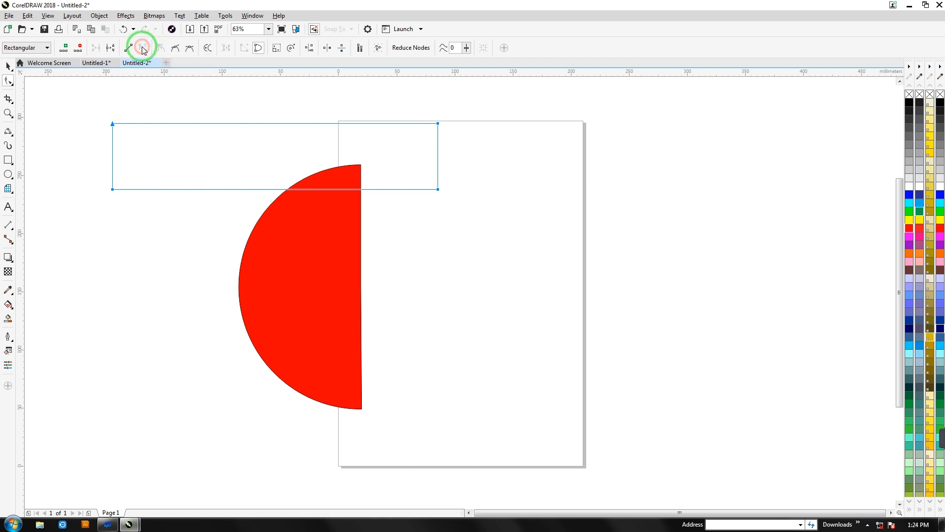
Delete the rectangle's upper-left and lower-right nodes to leave a curved two-node shape.
left_click(113, 123)
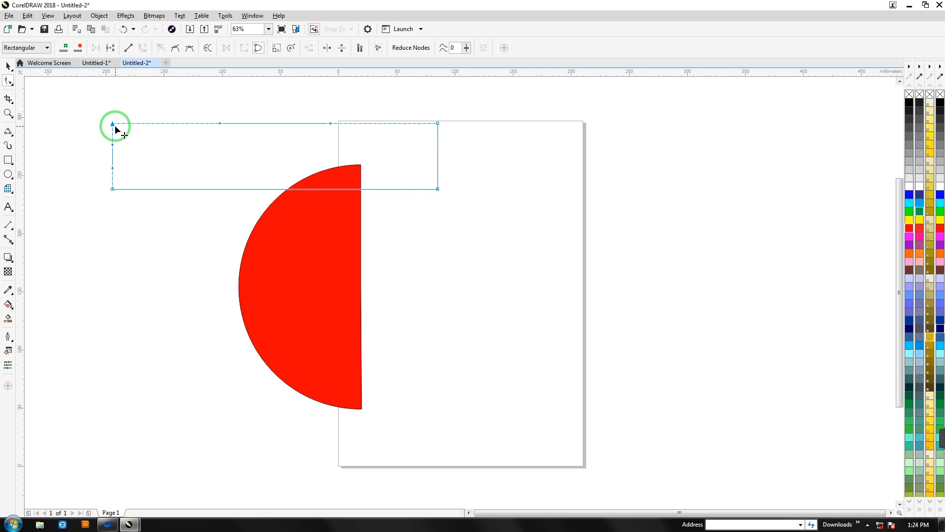
key("Delete")
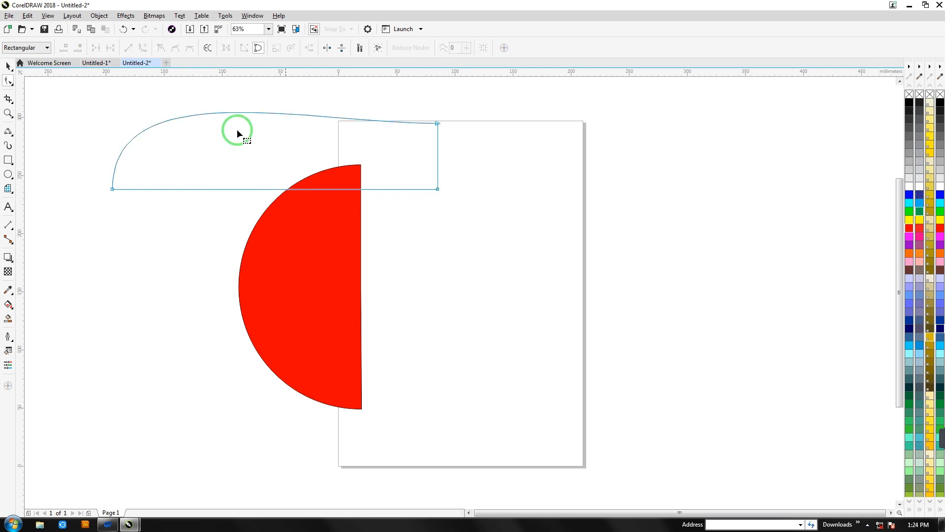
left_click(437, 123)
left_click(437, 190)
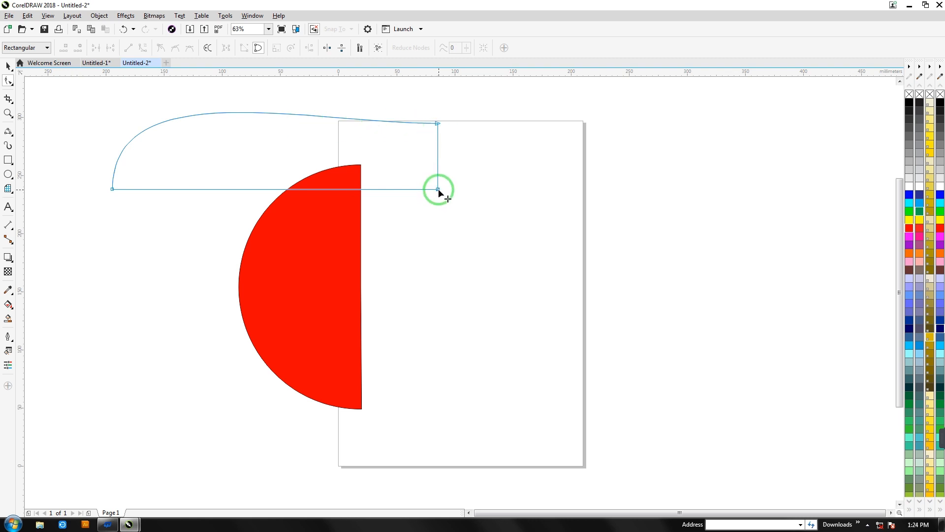
key("Delete")
left_click(419, 179)
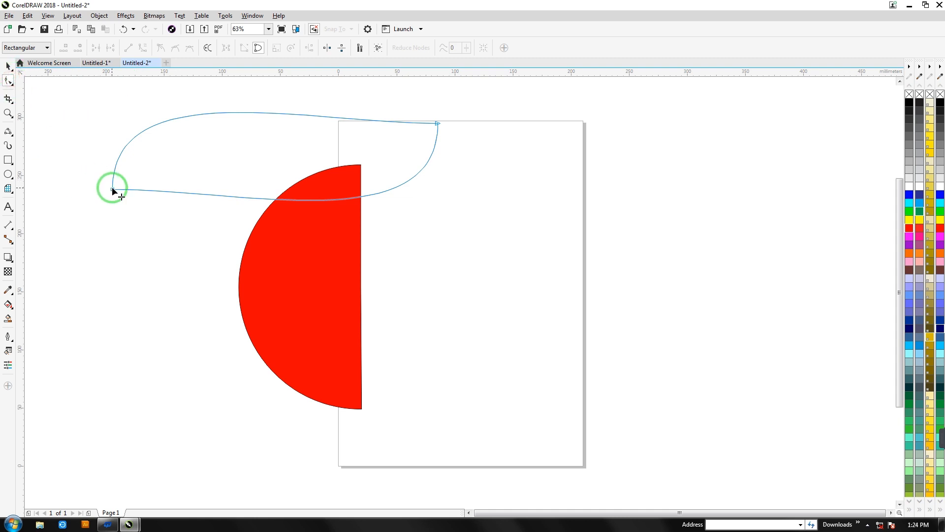
Adjust the curve handles at both remaining nodes to form a narrow S-shaped ribbon with pointed ends.
left_click(195, 195)
left_click_drag(241, 190, 166, 87)
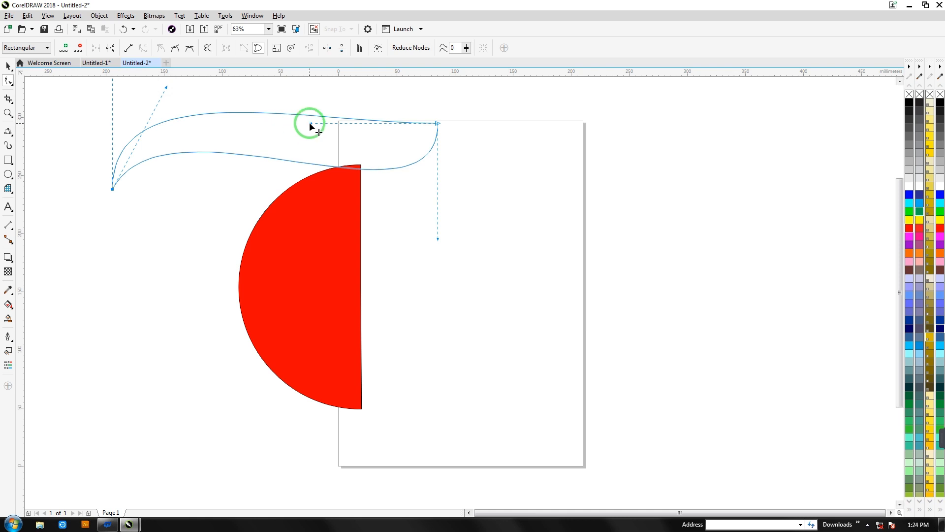
left_click_drag(310, 123, 427, 203)
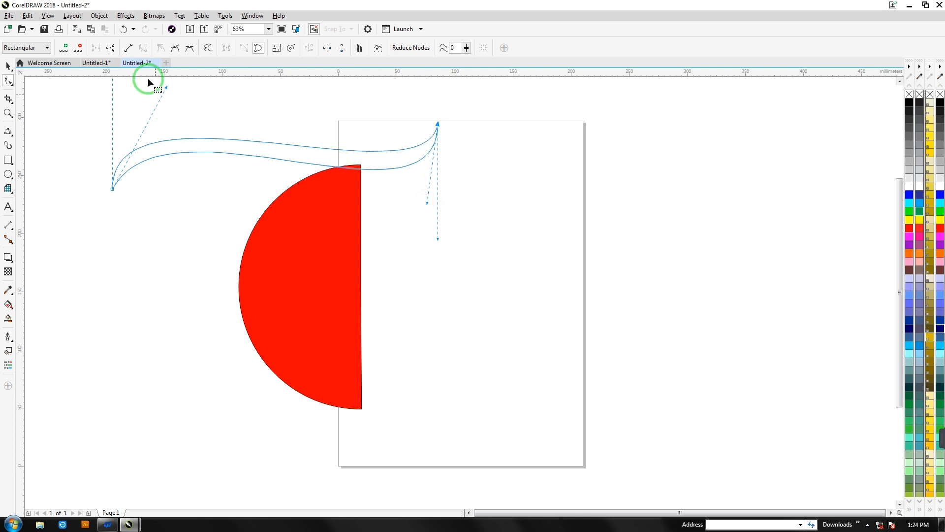
left_click_drag(166, 88, 171, 92)
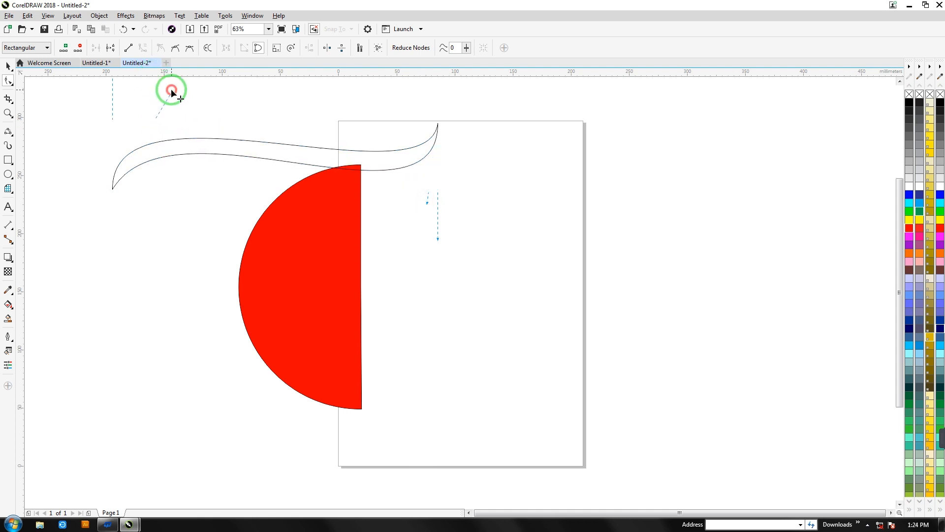
Fill the S-shaped ribbon dark gray and move it down across the red half circle.
left_click(922, 129)
left_click(13, 66)
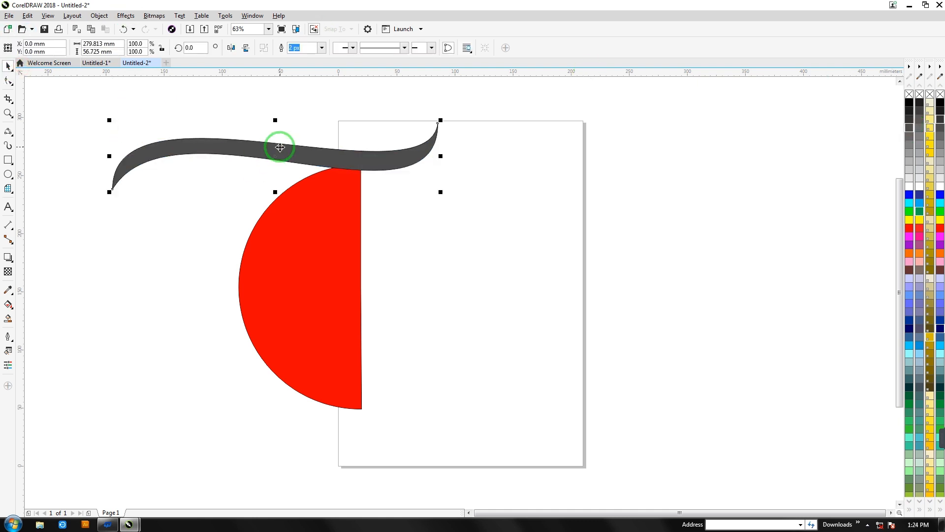
left_click_drag(276, 146, 269, 240)
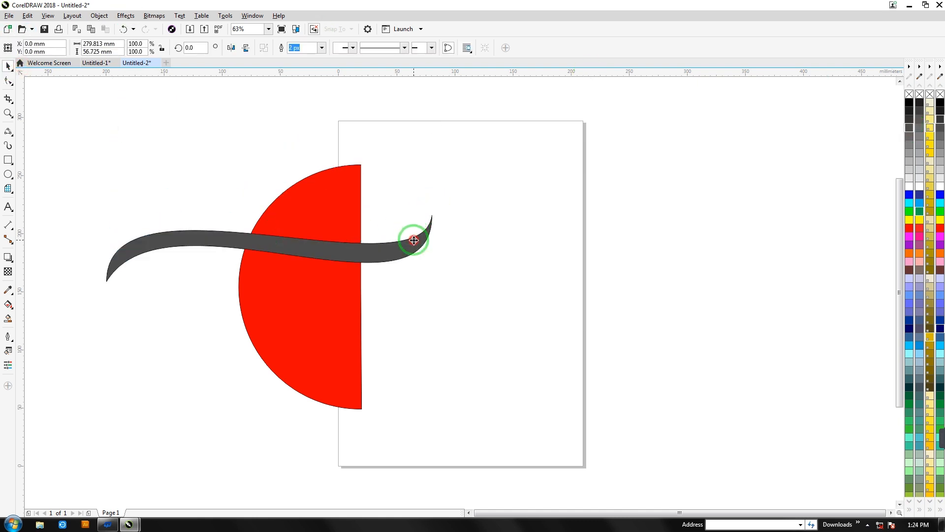
Rotate the ribbon to about 291° and position its lower tip at the half circle's bottom corner.
left_click(413, 234)
left_click_drag(436, 211, 350, 371)
left_click(438, 355)
left_click_drag(312, 326, 302, 339)
left_click(213, 114)
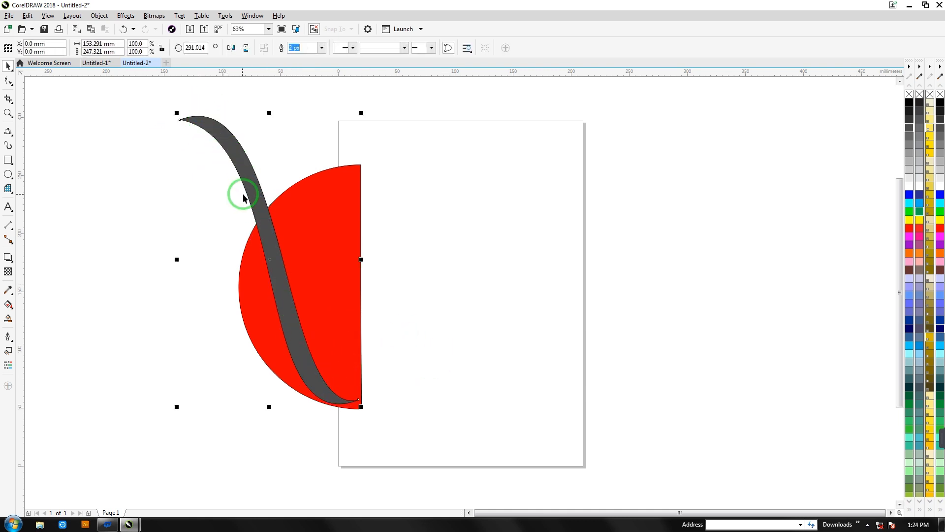
Skew the ribbon vertically to about 214 mm high and move it slightly up over the half circle.
left_click(189, 118)
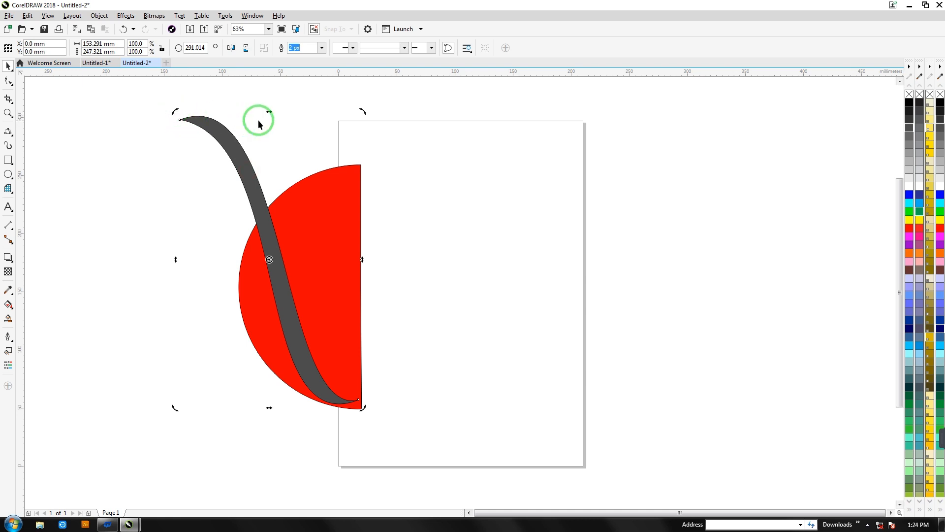
left_click_drag(177, 256, 188, 316)
left_click_drag(289, 353, 295, 329)
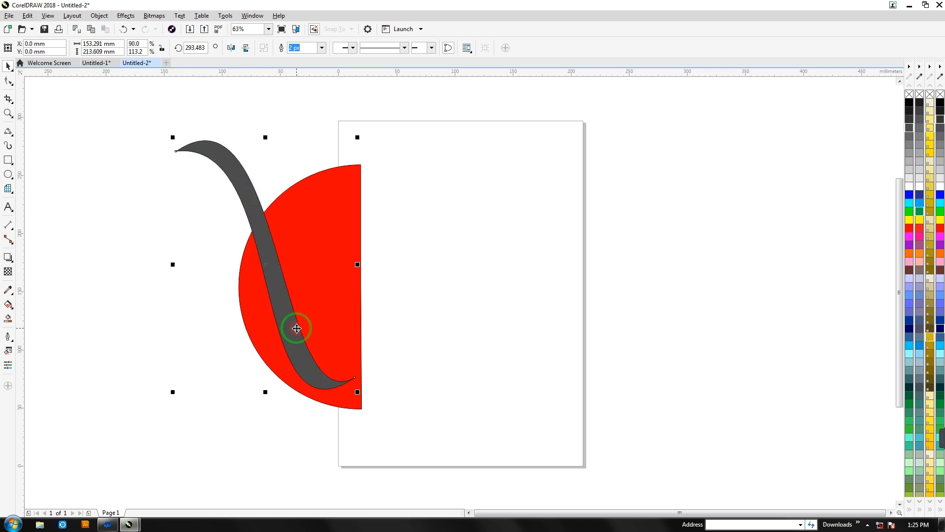
Rotate the ribbon further to about 299.5° and shift it slightly up and to the left.
left_click_drag(172, 137, 165, 154)
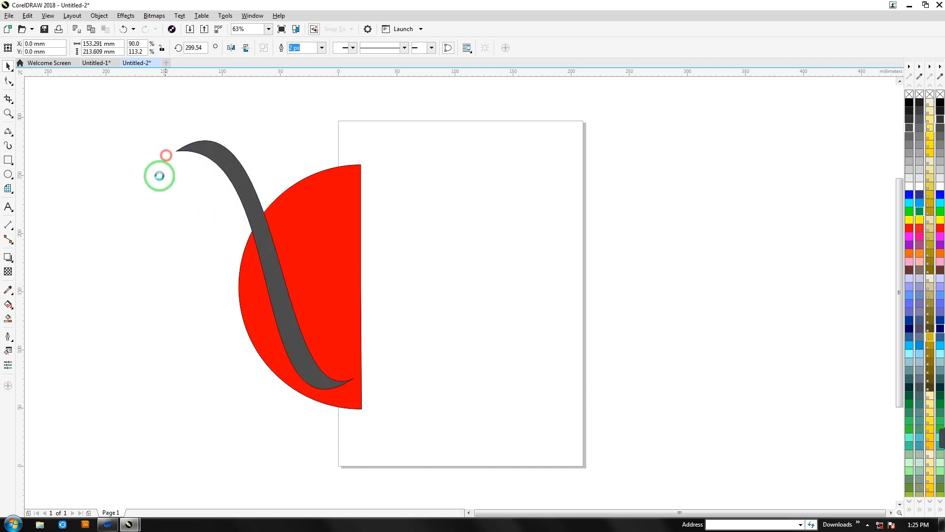
left_click(154, 256)
left_click(297, 327)
mouse_move(296, 329)
left_mouse_down()
mouse_move(292, 340)
mouse_move(286, 321)
left_mouse_up()
Reshape the ribbon's lower end into a slimmer taper by adjusting its tip node's curve handle.
left_click(8, 83)
left_click(353, 366)
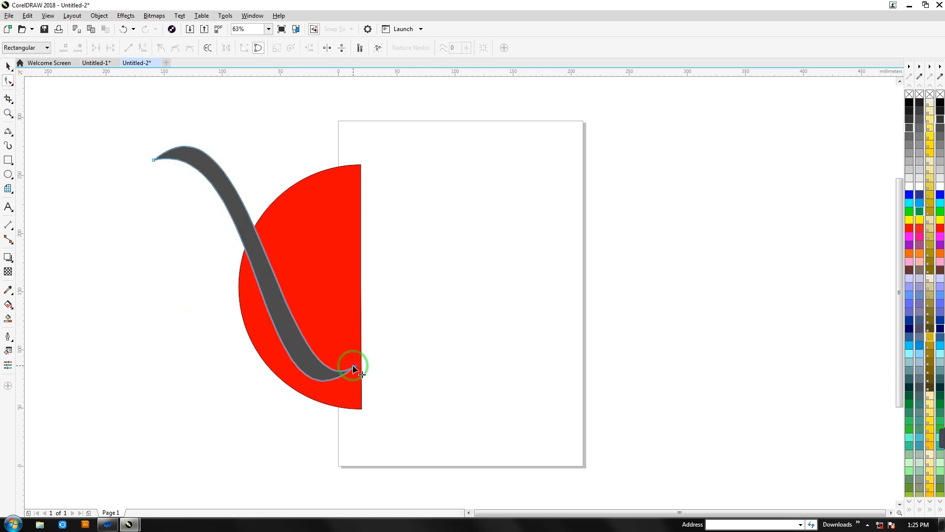
left_click_drag(276, 416, 243, 391)
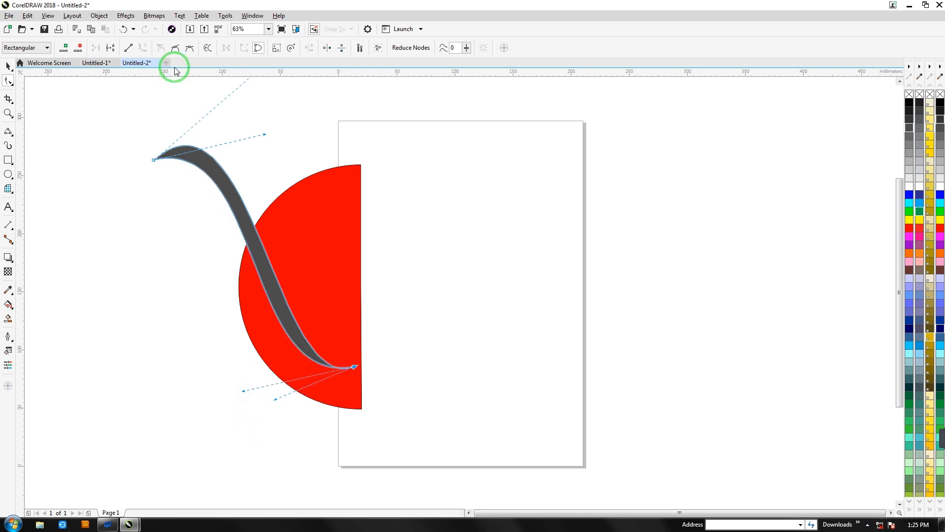
Reshape the ribbon into a slimmer S curve by moving its upper tip outward and down and adjusting the curve handles at both ends.
left_click_drag(264, 131, 246, 140)
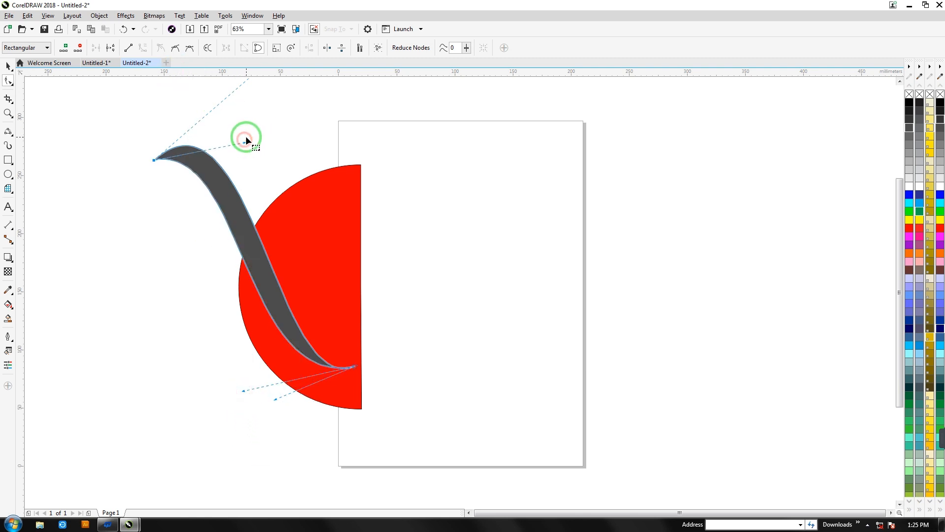
left_click_drag(154, 160, 140, 183)
mouse_move(239, 99)
left_mouse_down()
mouse_move(232, 117)
mouse_move(253, 92)
left_mouse_up()
left_click_drag(230, 166, 269, 154)
left_click_drag(254, 93, 266, 133)
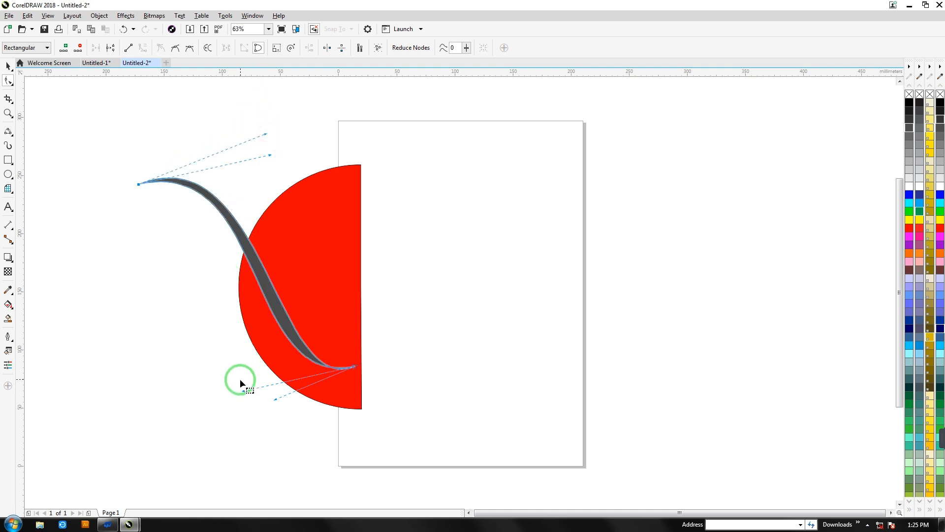
mouse_move(243, 391)
left_mouse_down()
mouse_move(237, 406)
mouse_move(281, 407)
mouse_move(255, 383)
left_mouse_up()
Rotate the ribbon to about 294.5° and position its lower tip near the half circle's bottom corner.
left_click(8, 65)
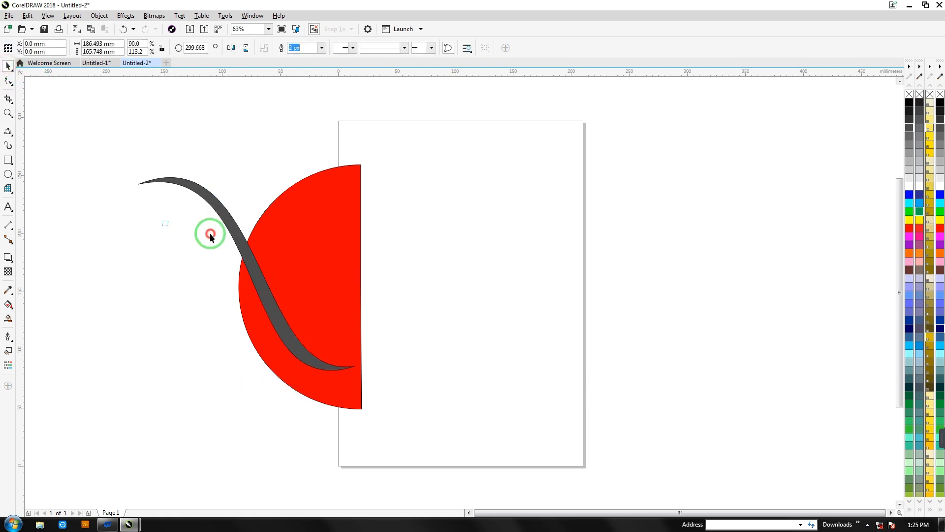
left_click_drag(232, 227, 241, 267)
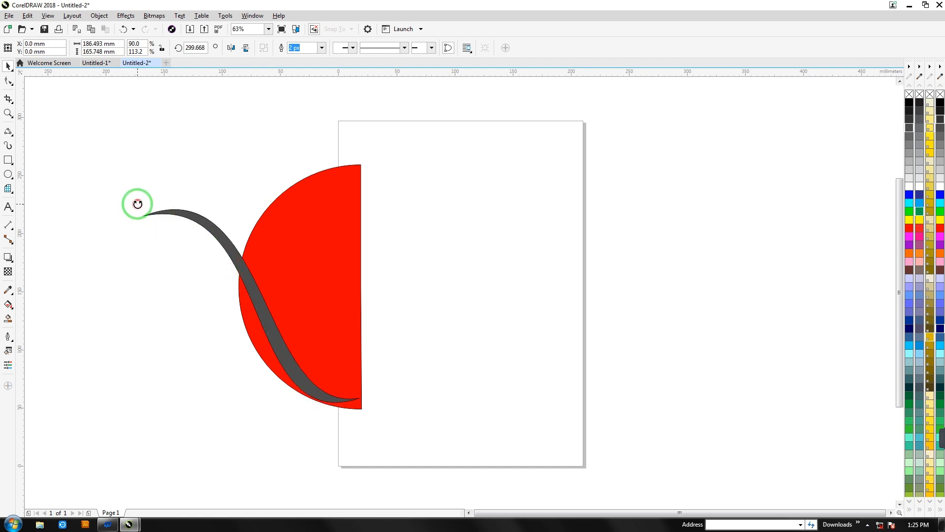
left_click_drag(137, 202, 153, 200)
left_click(178, 274)
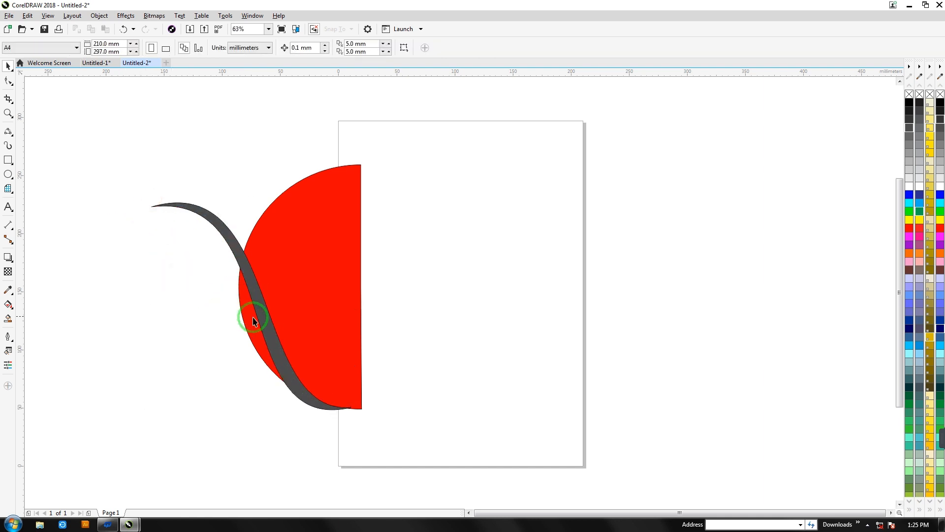
left_click_drag(263, 321, 272, 314)
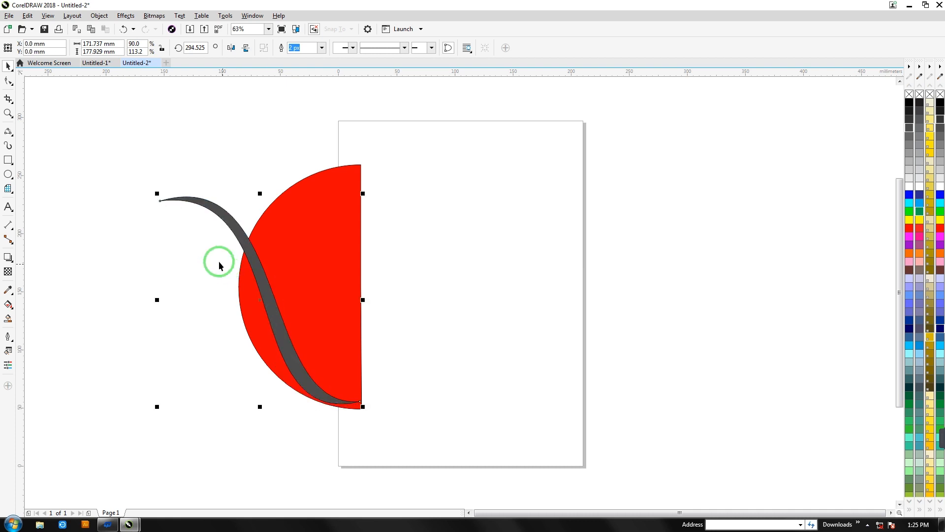
Duplicate the ribbon, rotate the copy to about 285° and place it above the first with the lower tips close together.
key("ctrl+d")
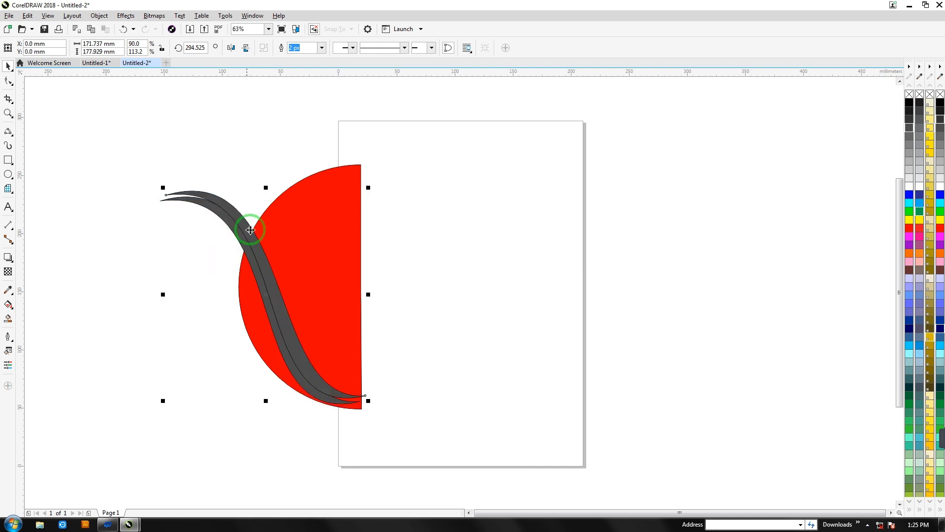
left_click_drag(249, 225, 250, 206)
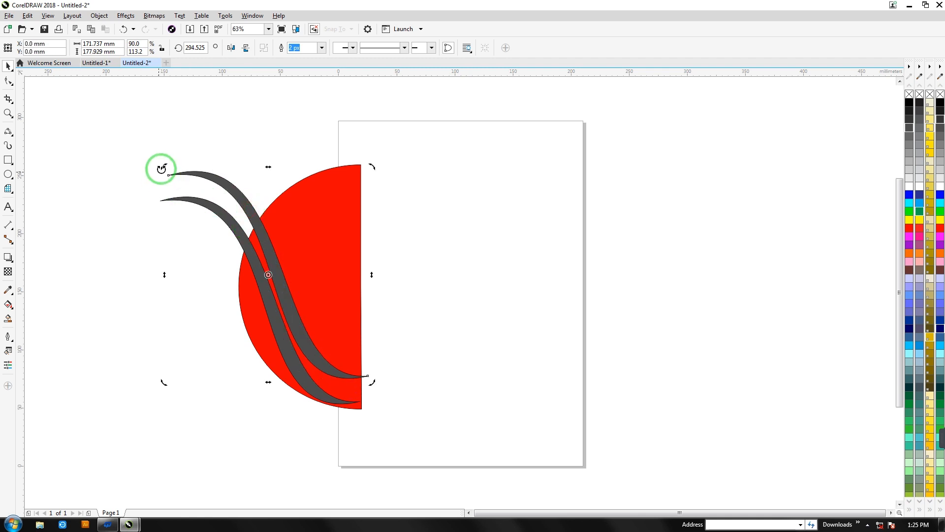
left_click_drag(164, 165, 190, 162)
left_click(196, 287)
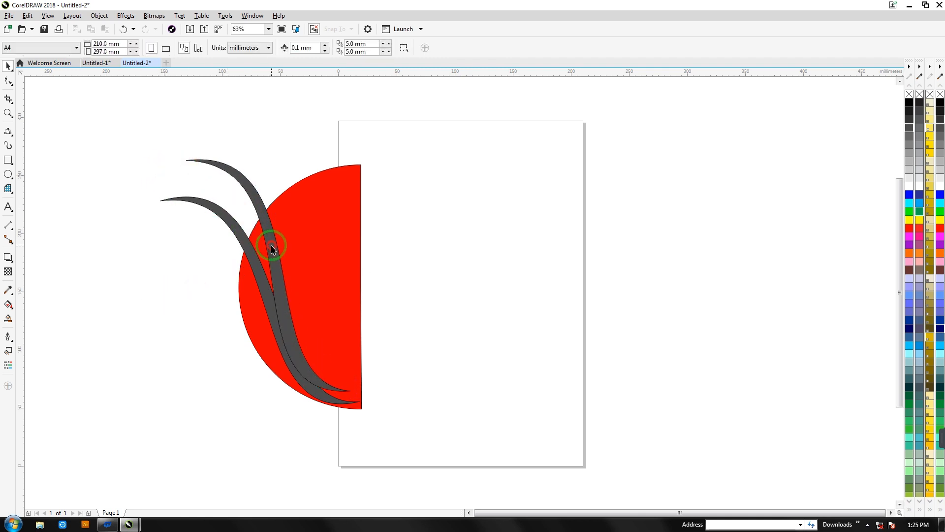
left_click_drag(272, 247, 282, 251)
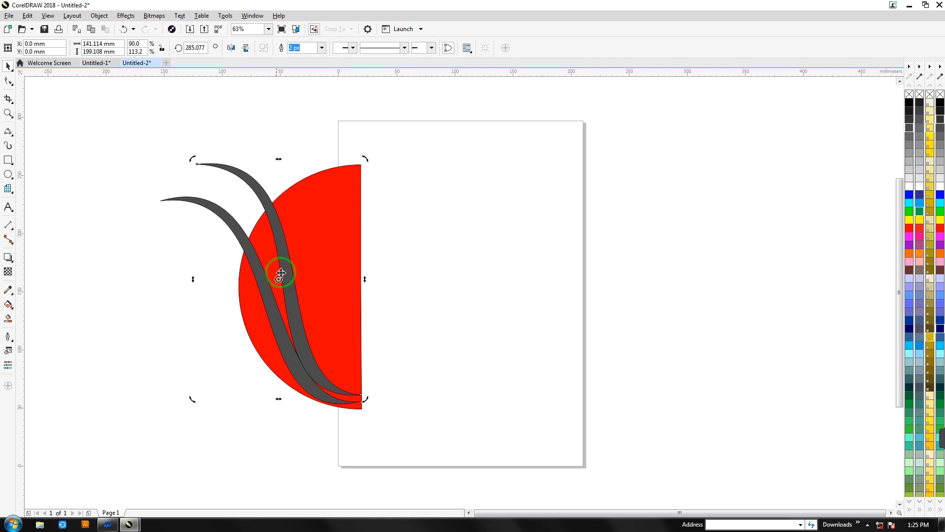
Reshape the second ribbon's lower end by moving its tip node slightly down and adjusting both curve handles.
left_click(8, 81)
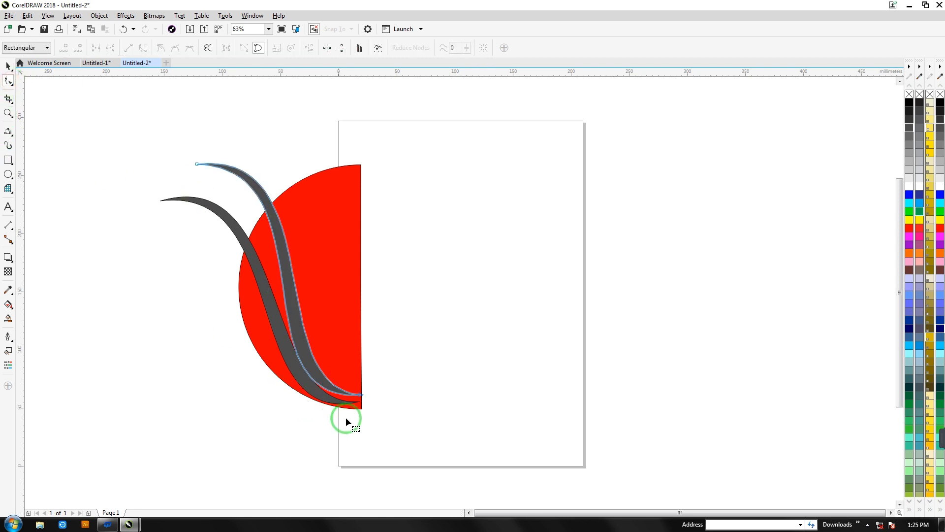
left_click(364, 394)
left_click_drag(261, 386, 272, 365)
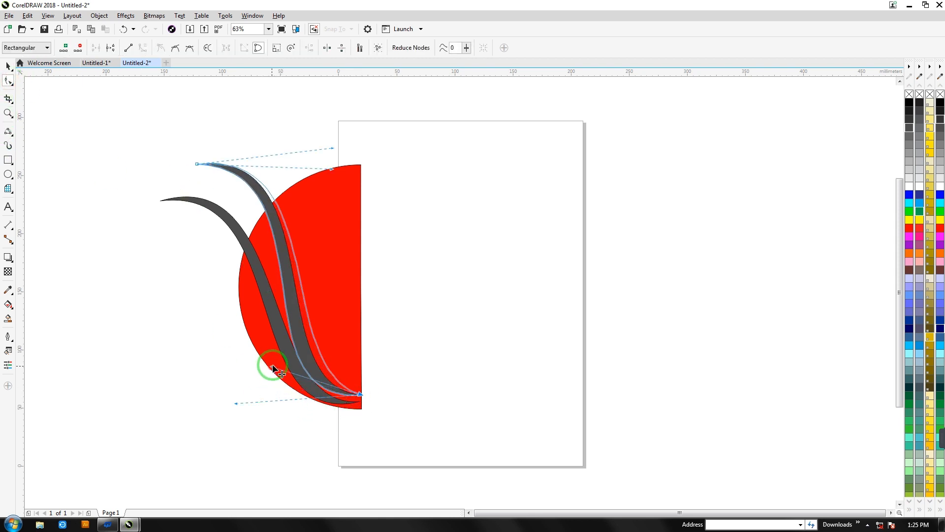
left_click_drag(236, 406, 245, 382)
left_click_drag(359, 395, 359, 398)
left_click_drag(273, 369, 245, 376)
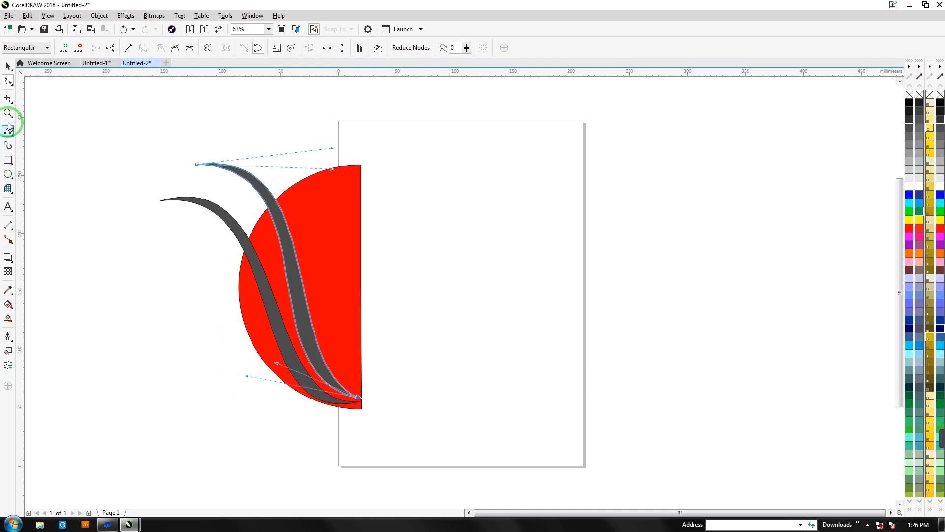
Duplicate the second ribbon, rotate the copy to about 277° and align its lower tip with the half circle's bottom corner.
left_click(11, 69)
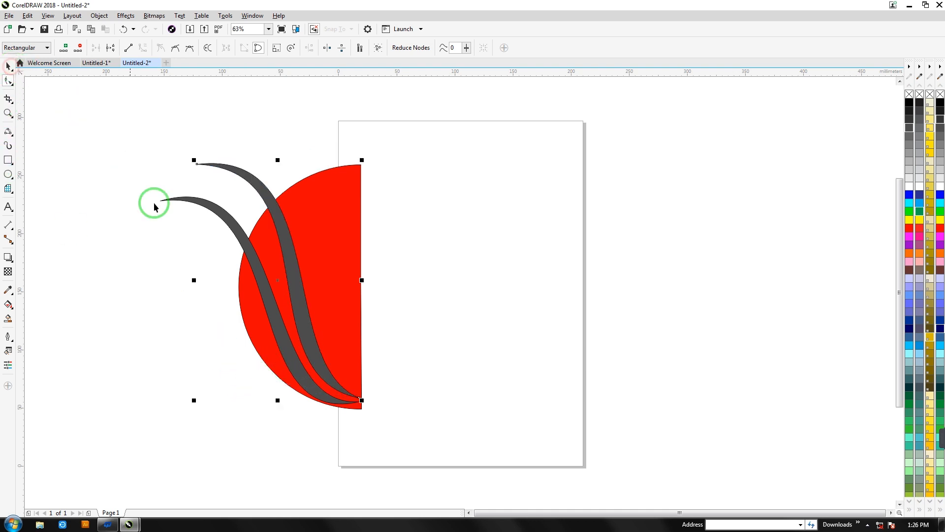
left_click(306, 326)
key("ctrl+d")
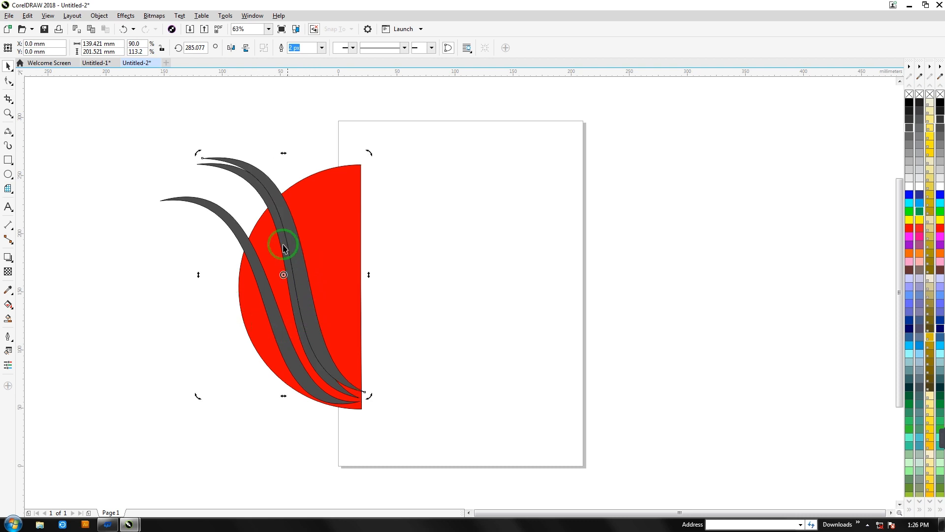
left_click_drag(194, 157, 218, 144)
left_click(149, 306)
left_click_drag(302, 295, 313, 290)
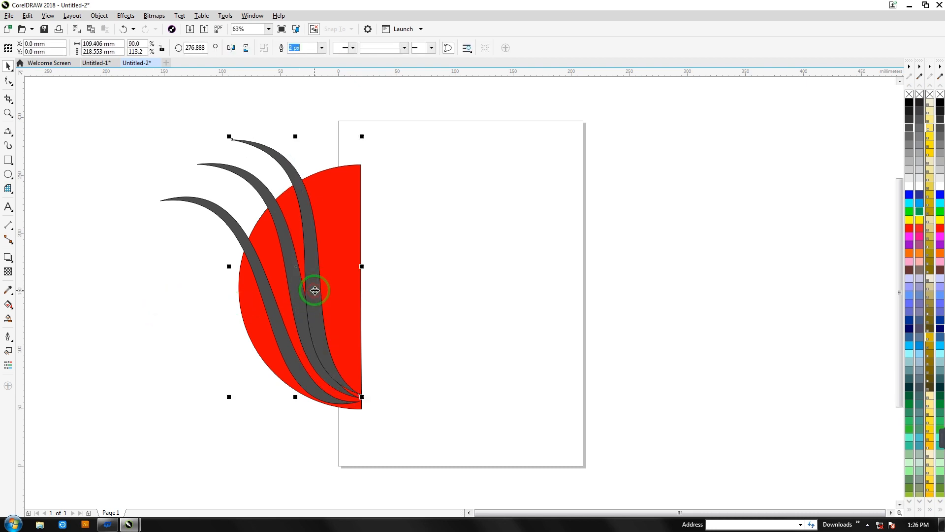
Rotate the third ribbon further to about 270.5° and shift it so its lower tip stays at the half circle's straight edge.
left_click(313, 290)
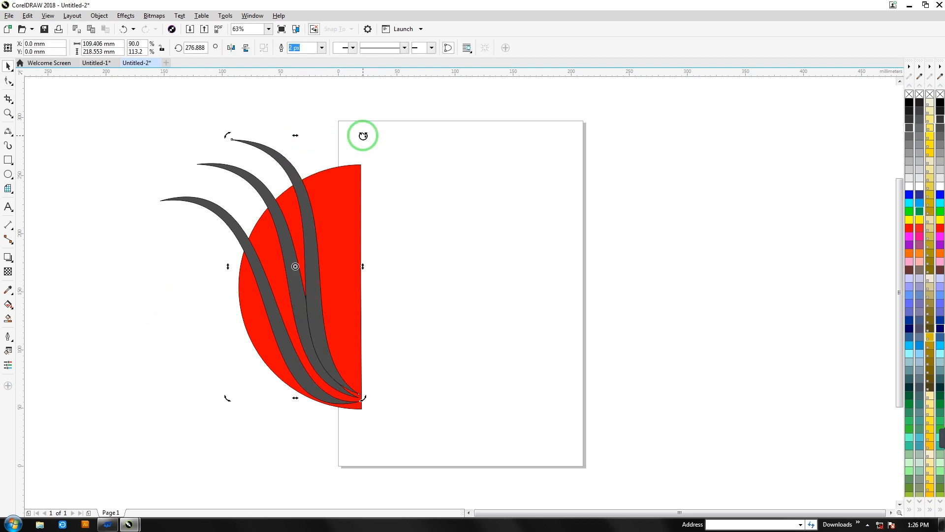
left_click_drag(363, 136, 433, 164)
left_click(389, 185)
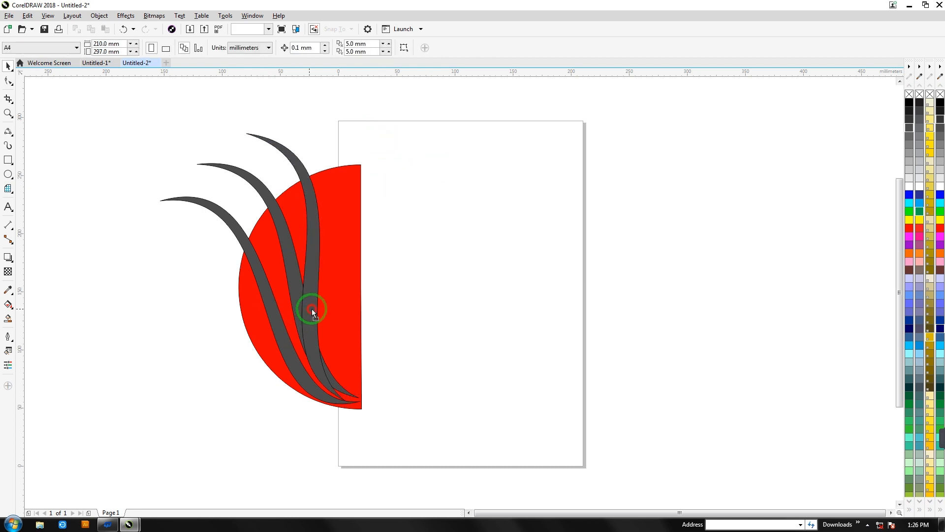
left_click_drag(312, 309, 323, 305)
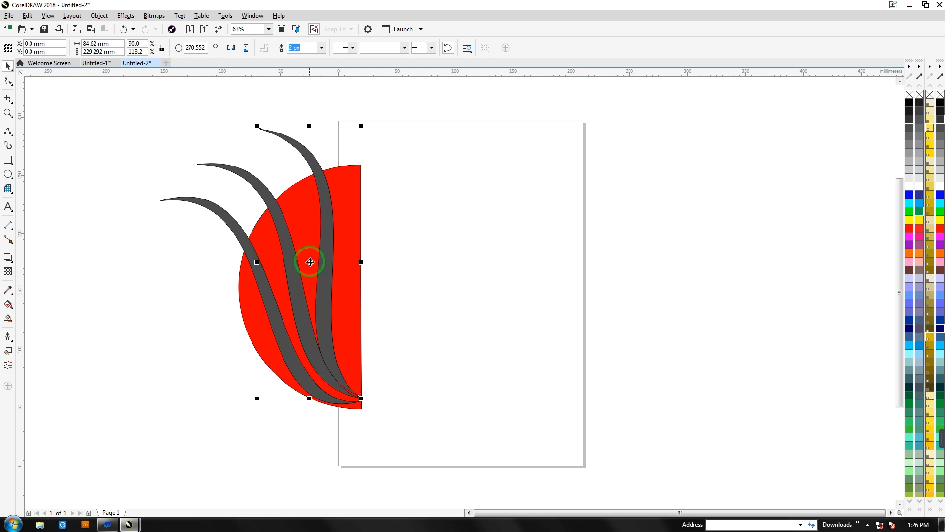
Nudge the second ribbon slightly down and left and the third slightly down so the lower tips of all three ribbons converge.
left_click(263, 280)
left_click(284, 239)
left_click(229, 237)
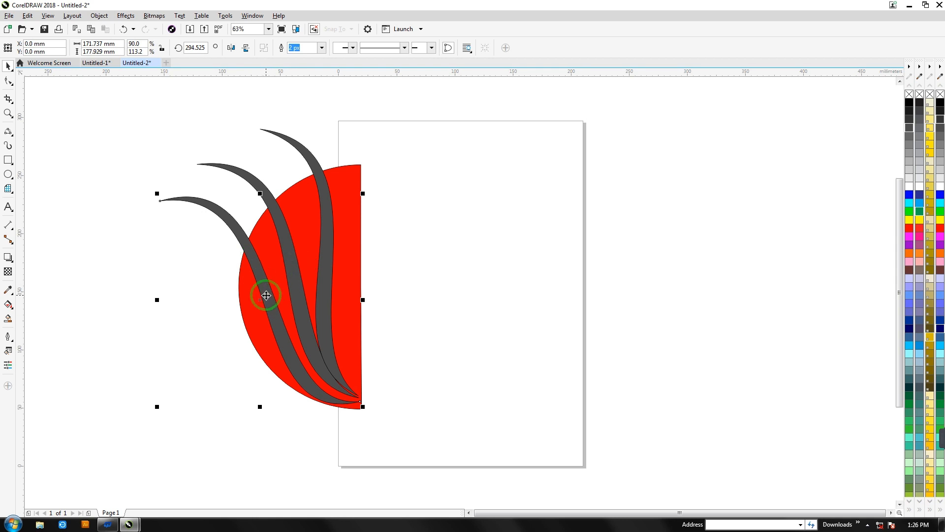
left_click(293, 295)
left_click_drag(297, 304, 293, 301)
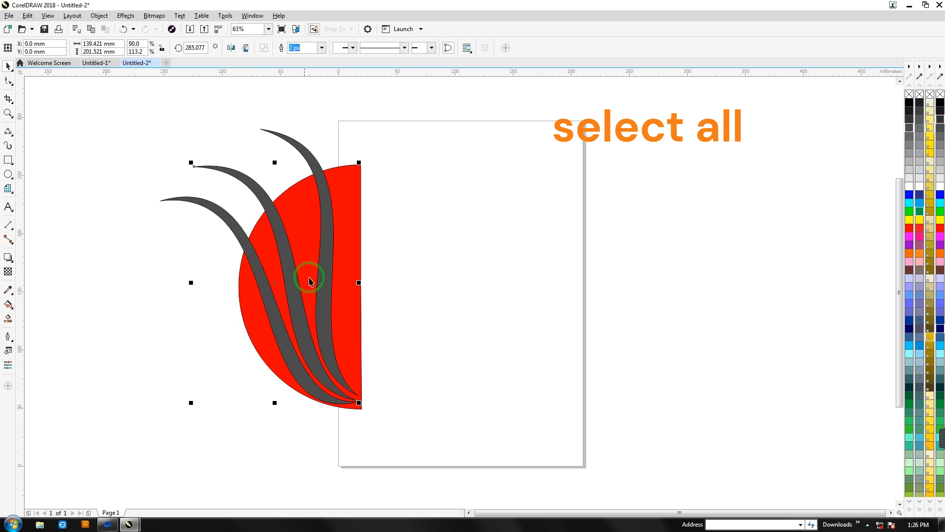
left_click(327, 311)
left_click_drag(328, 310, 328, 313)
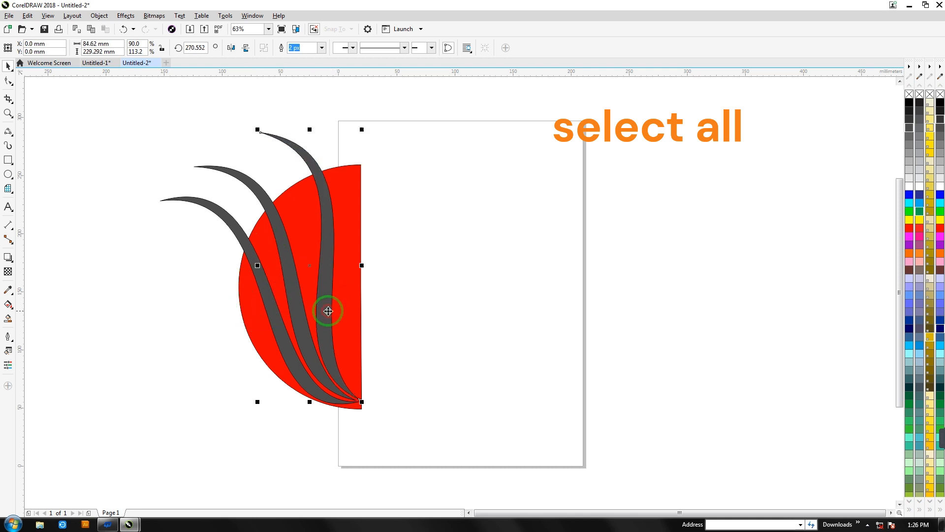
left_click(328, 311)
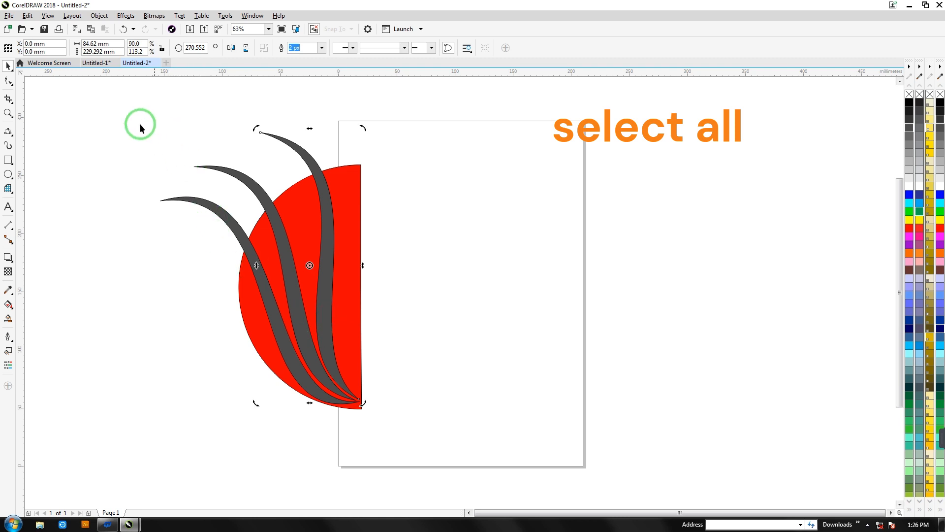
Trim the half circle with the three ribbons and move the trimmed half circle away from them onto the page.
left_click_drag(101, 83, 401, 430)
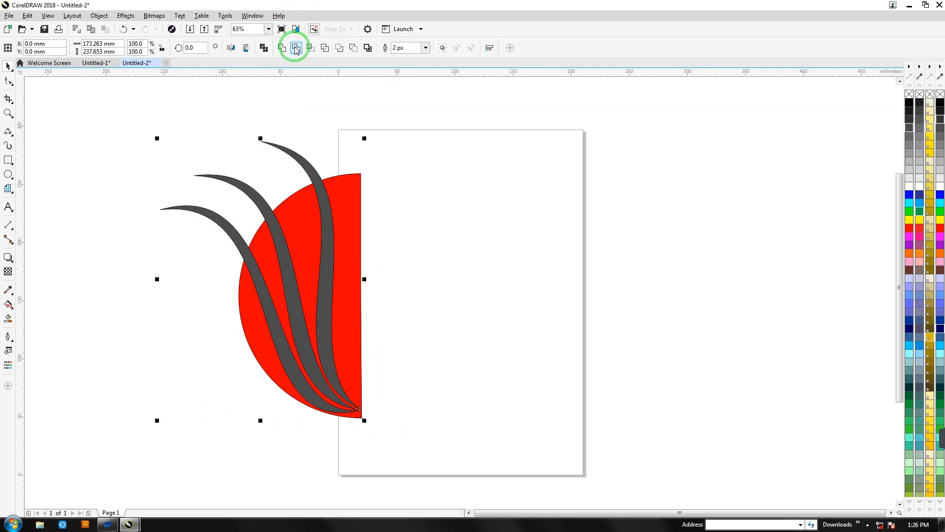
left_click(296, 48)
left_click(152, 164)
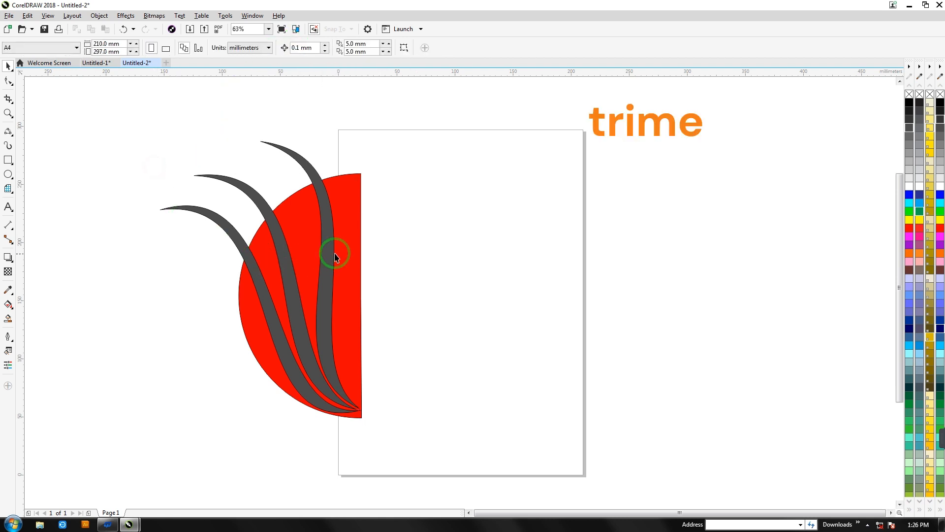
left_click_drag(334, 253, 427, 247)
Move the three ribbons together off the page and scale them down to about 44 by 59 mm.
left_click_drag(132, 124, 380, 430)
left_click_drag(218, 333, 219, 333)
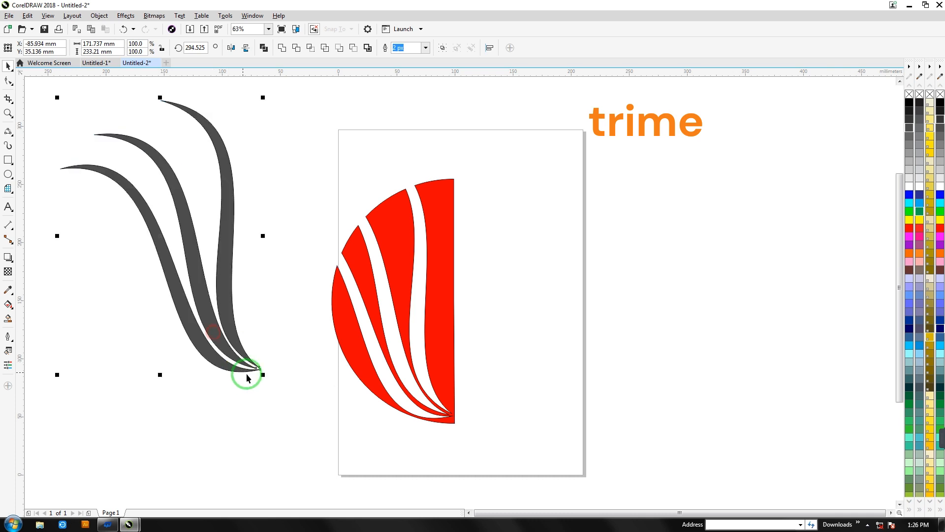
left_click_drag(261, 379, 112, 193)
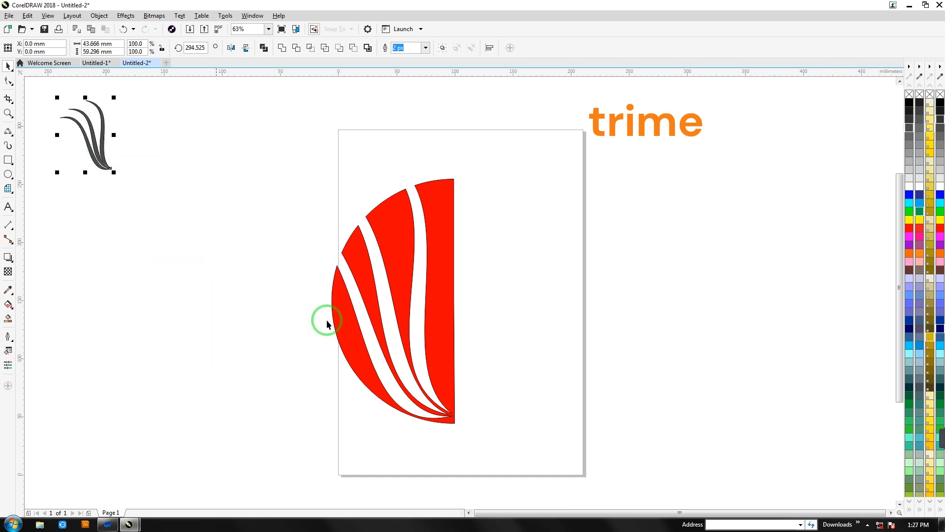
Move the trimmed half circle closer to the page's centre and give it a diagonal linear gradient fill from red to black.
left_click_drag(397, 258, 460, 253)
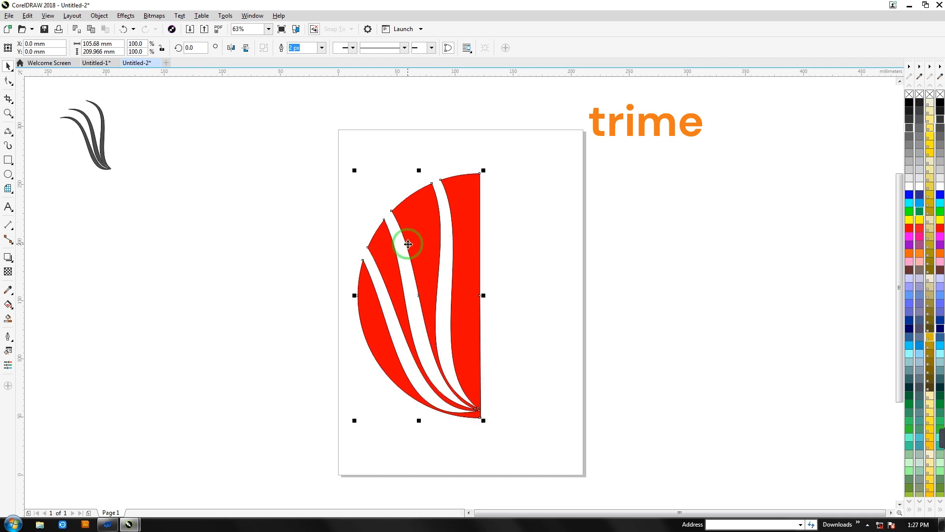
key("g")
left_click_drag(404, 230, 558, 368)
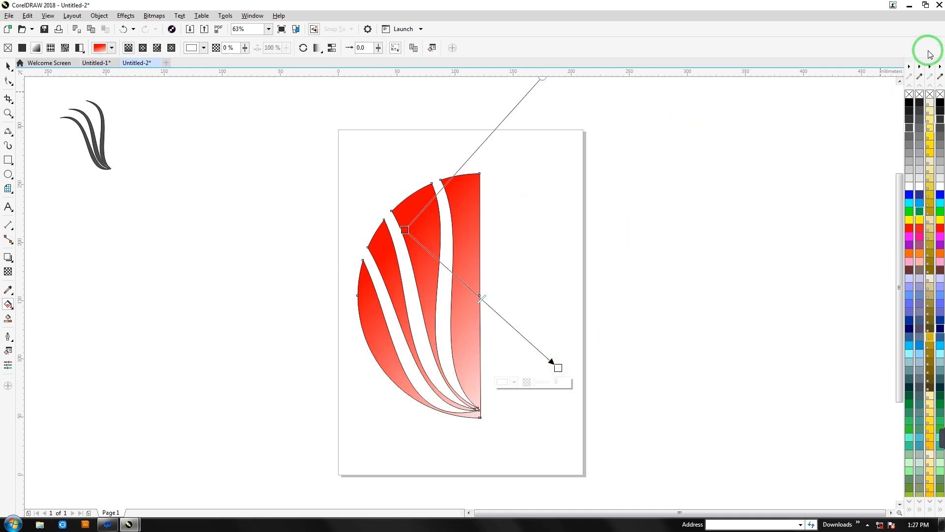
left_click(909, 103)
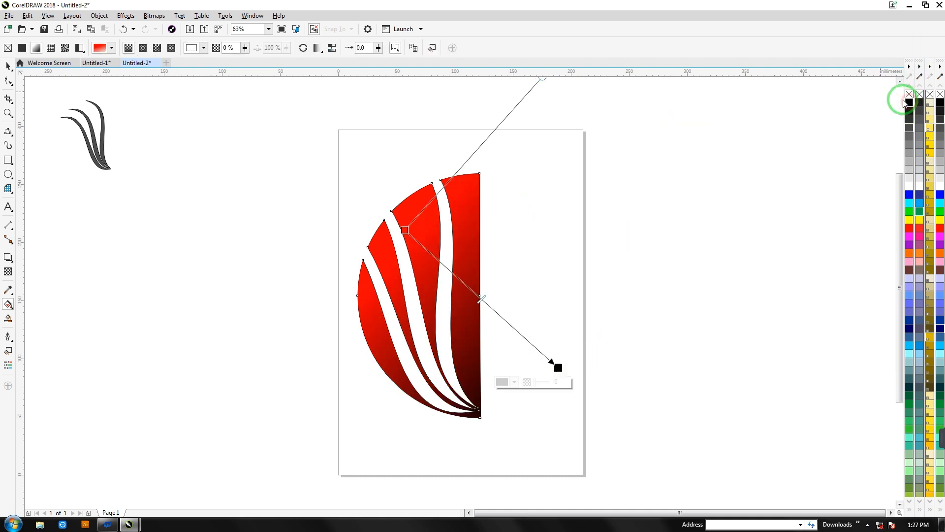
Change the gradient's start colour to purple and redirect its black end more steeply toward the half circle's bottom corner.
left_click(404, 230)
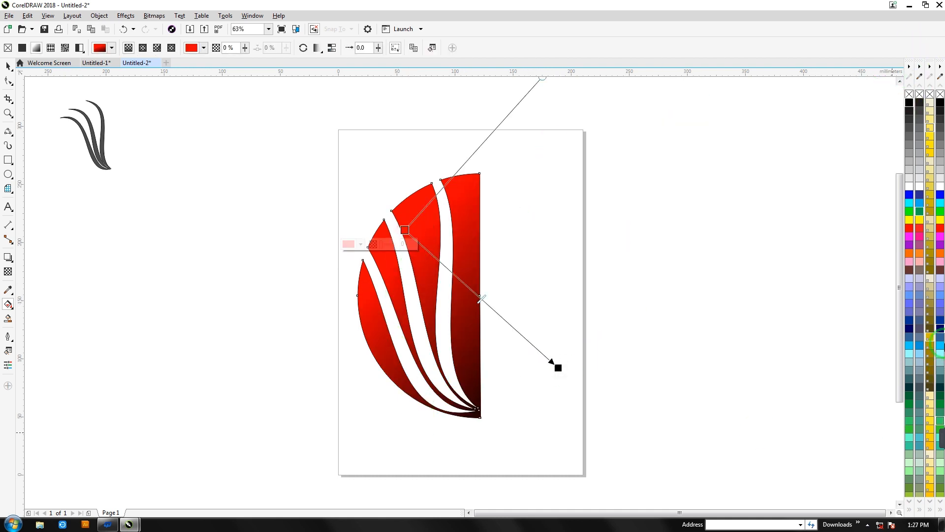
left_click(910, 245)
left_click_drag(559, 369, 517, 391)
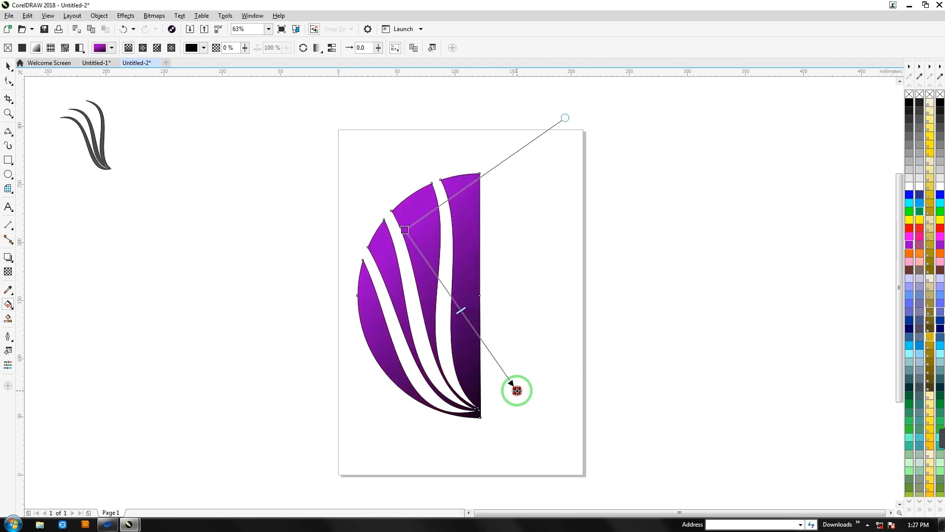
Move the middle node of the half circle's straight edge slightly upward and shift the half circle slightly toward the page's left edge.
left_click(9, 66)
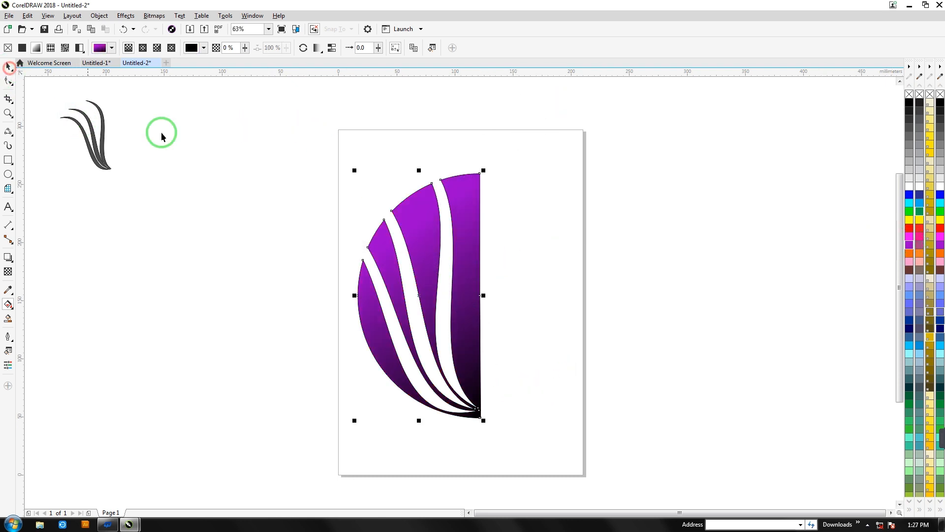
key("space")
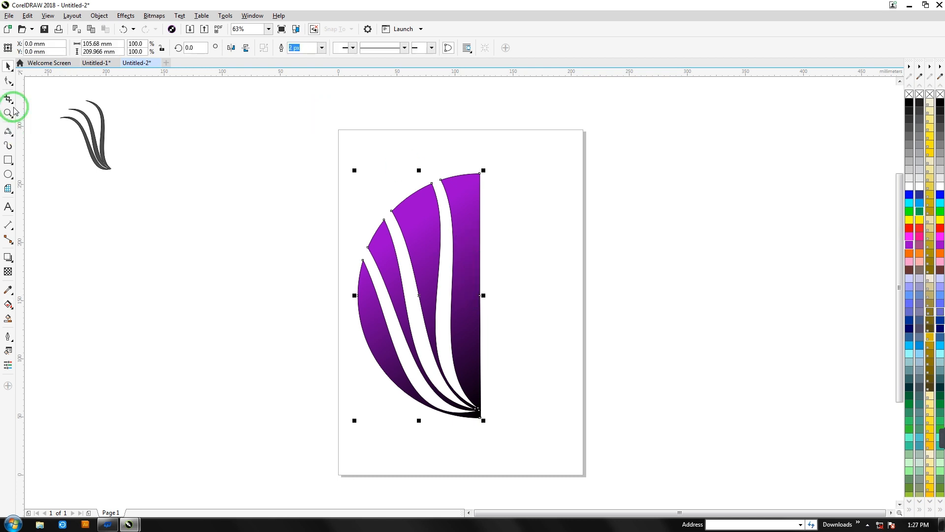
left_click(10, 81)
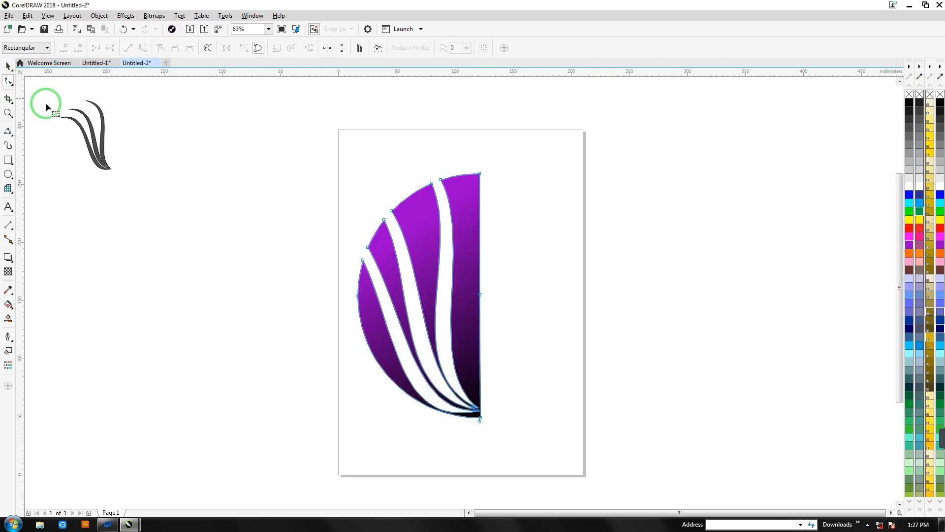
left_click(480, 175)
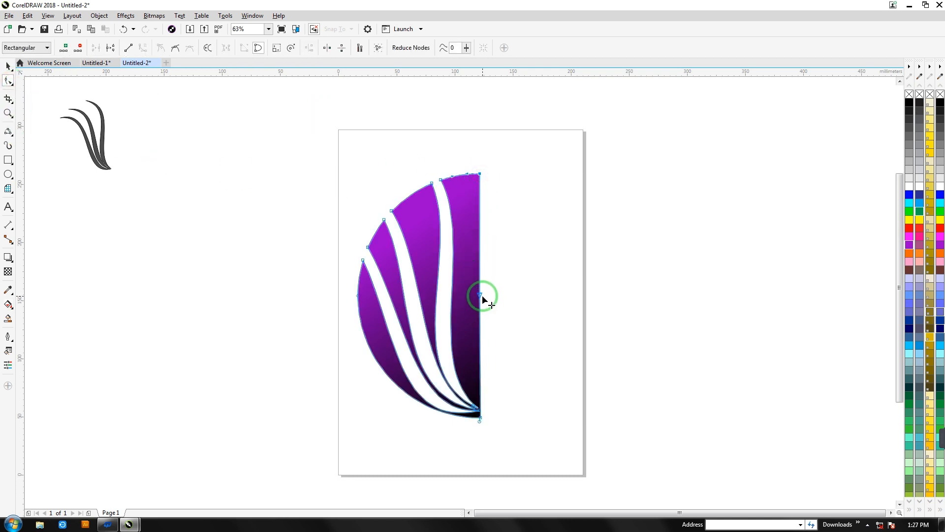
mouse_move(480, 294)
left_mouse_down()
mouse_move(468, 276)
mouse_move(489, 270)
mouse_move(481, 289)
left_mouse_up()
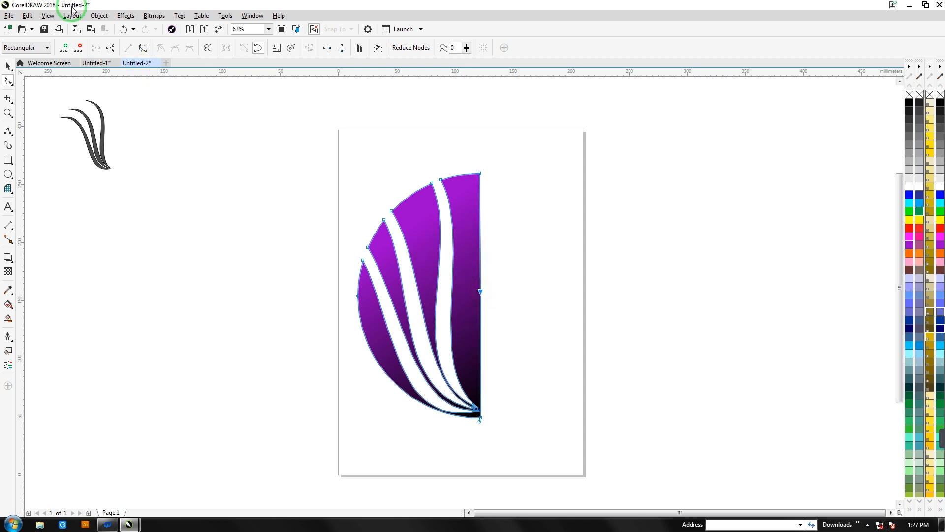
left_click(8, 66)
left_click(272, 200)
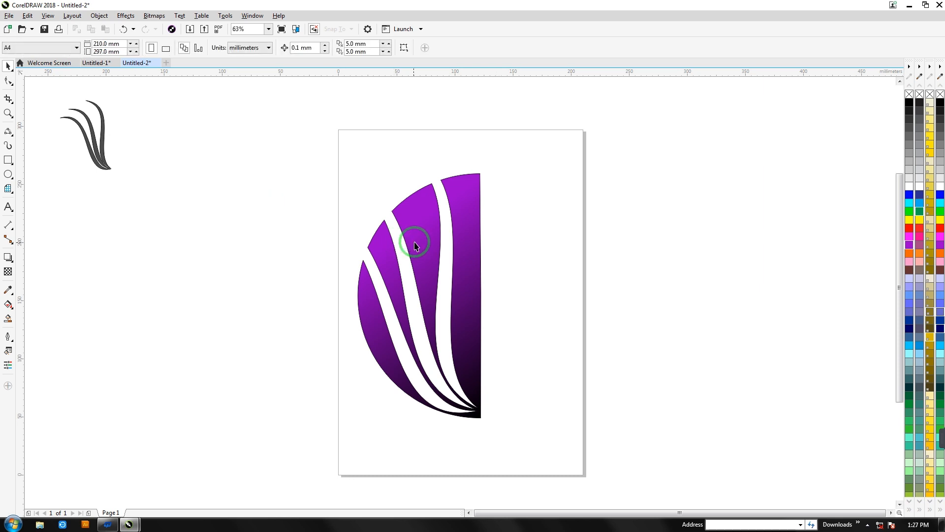
left_click_drag(415, 245, 407, 246)
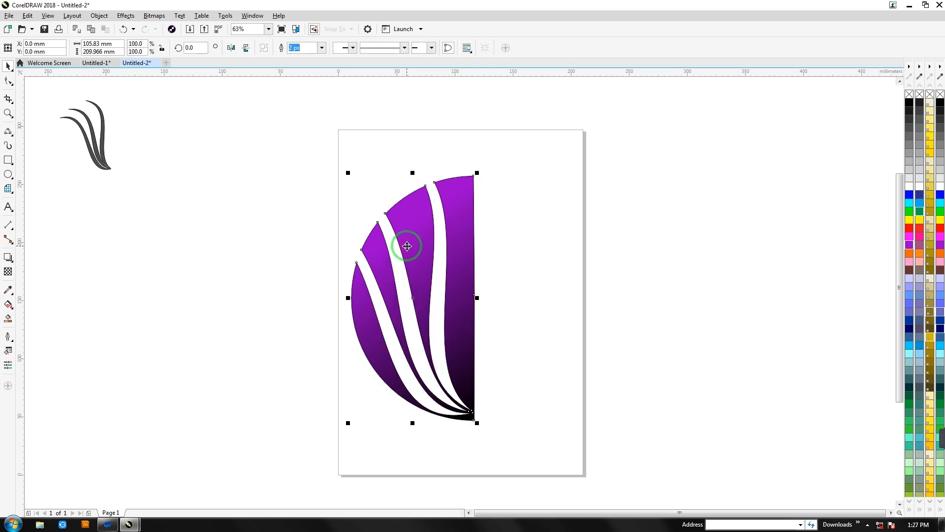
Duplicate the purple half circle, mirror the copy horizontally and place it against the original's straight edge to form a full circle.
key("ctrl+d")
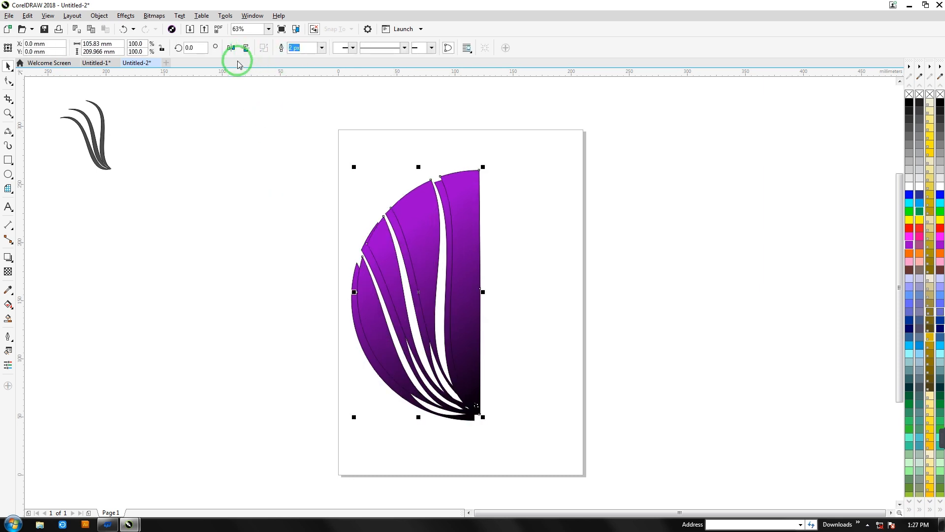
left_click(231, 48)
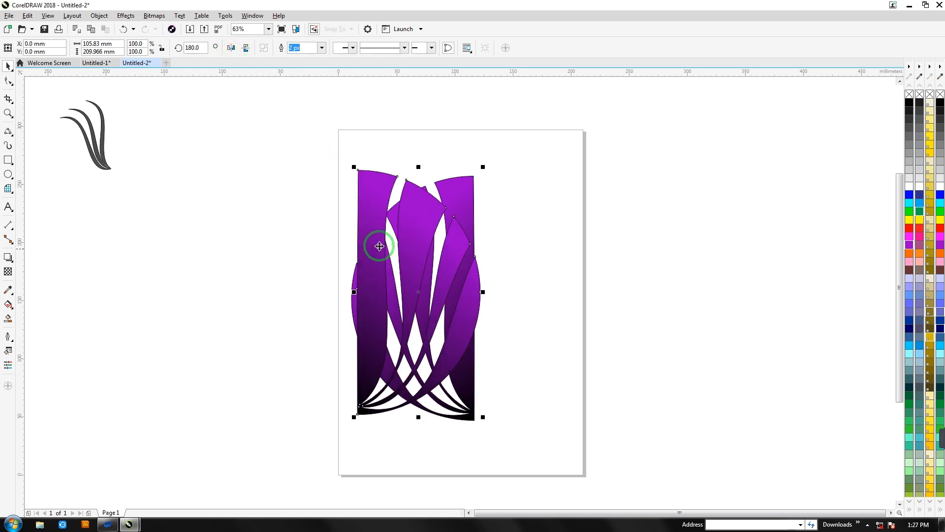
left_click_drag(376, 242, 492, 252)
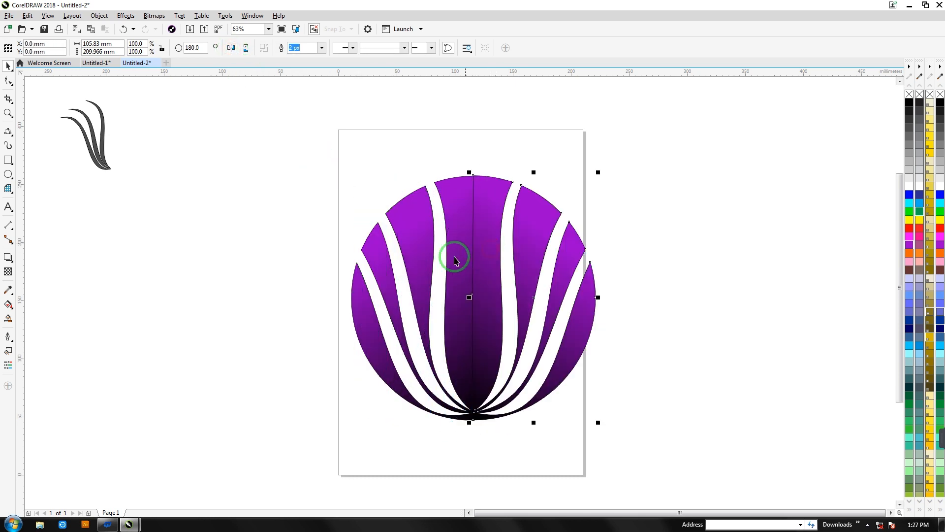
left_click(245, 261)
Fill the mirrored half circle with solid orange.
left_click(483, 363)
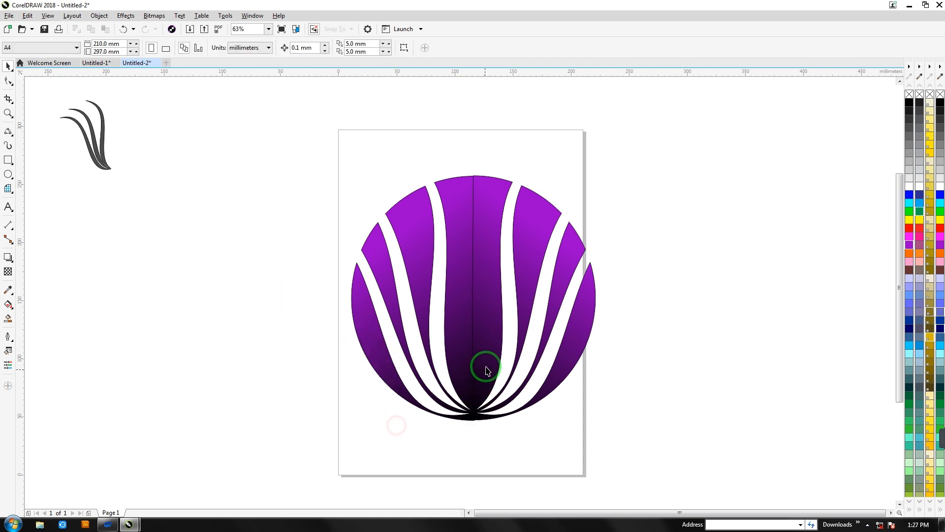
left_click(934, 253)
left_click(753, 291)
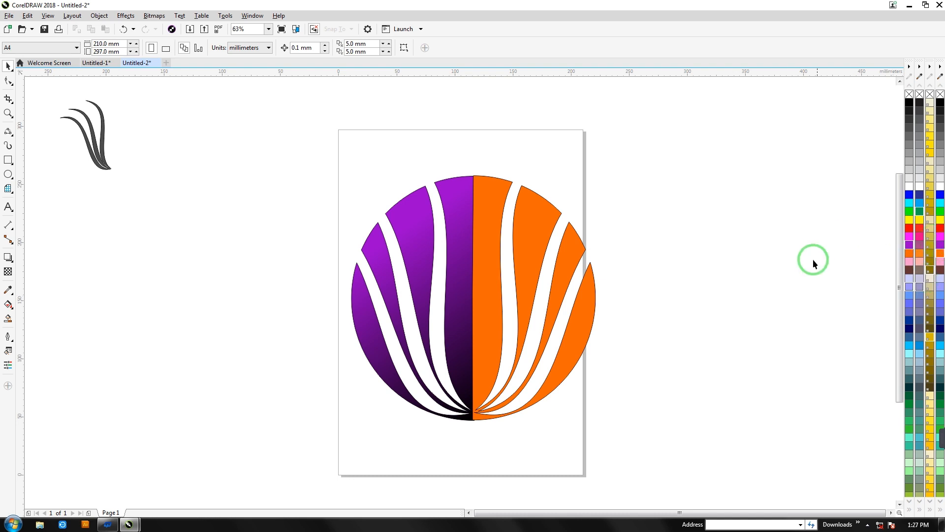
Give the orange half circle a diagonal linear gradient from orange to black and shift both gradient ends toward the purple half.
key("g")
left_click(515, 276)
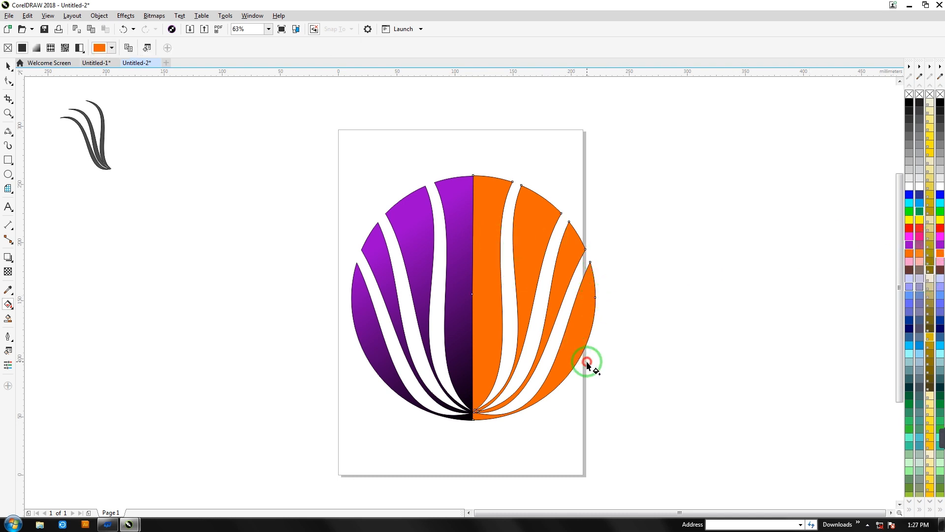
left_click_drag(597, 370, 597, 370)
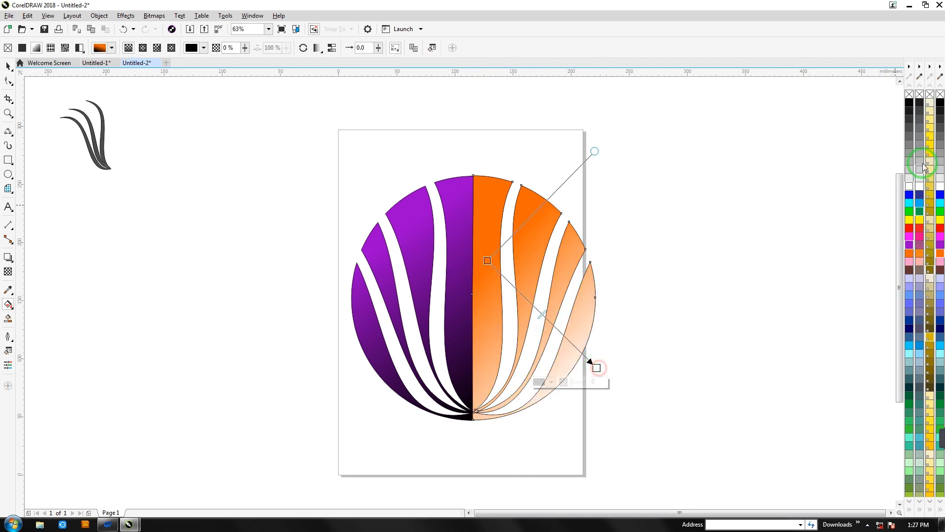
left_click(483, 270)
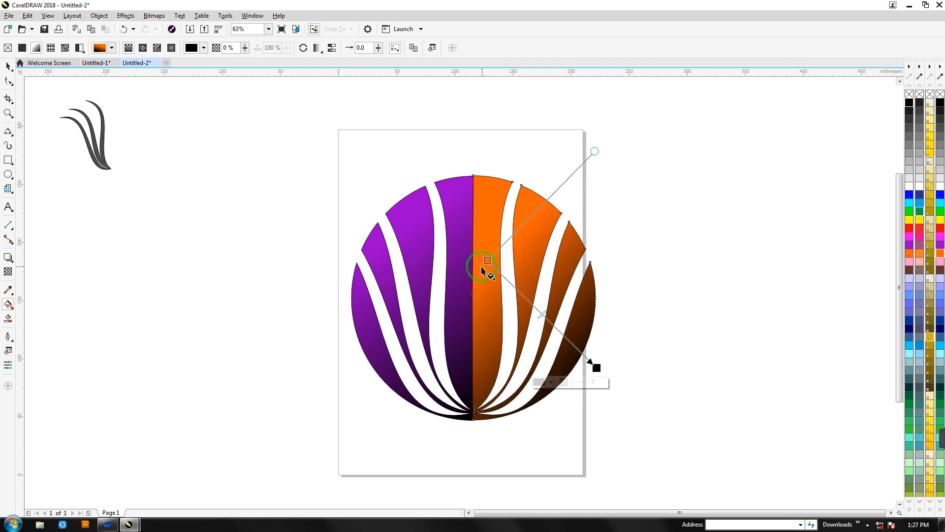
left_click_drag(488, 261, 466, 261)
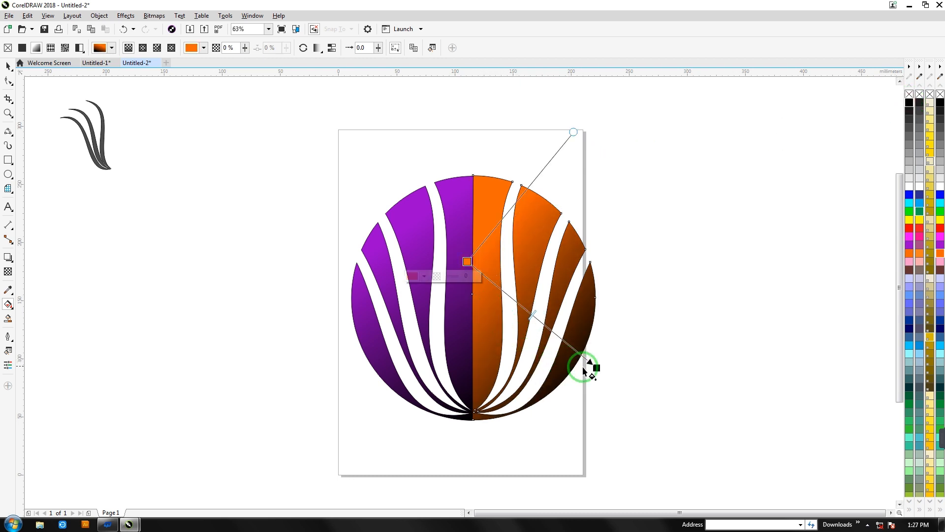
left_click_drag(596, 369, 575, 363)
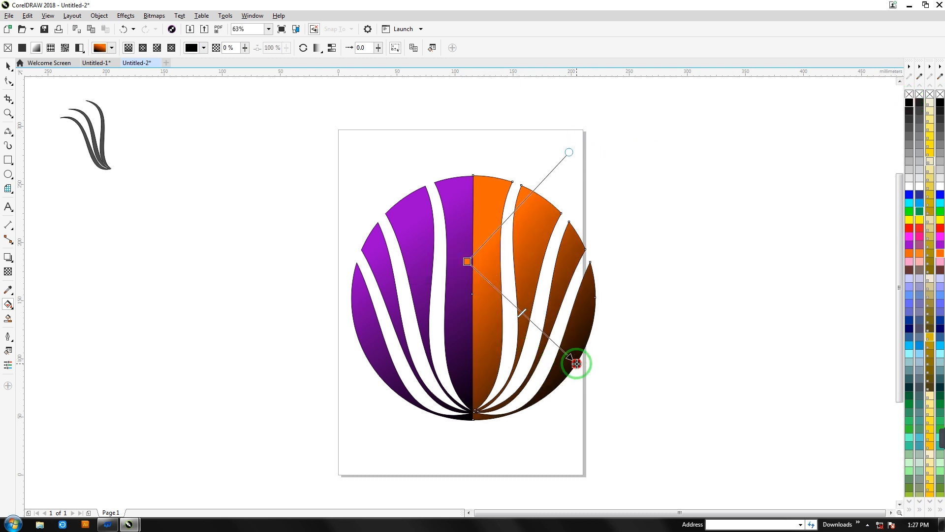
left_click(467, 261)
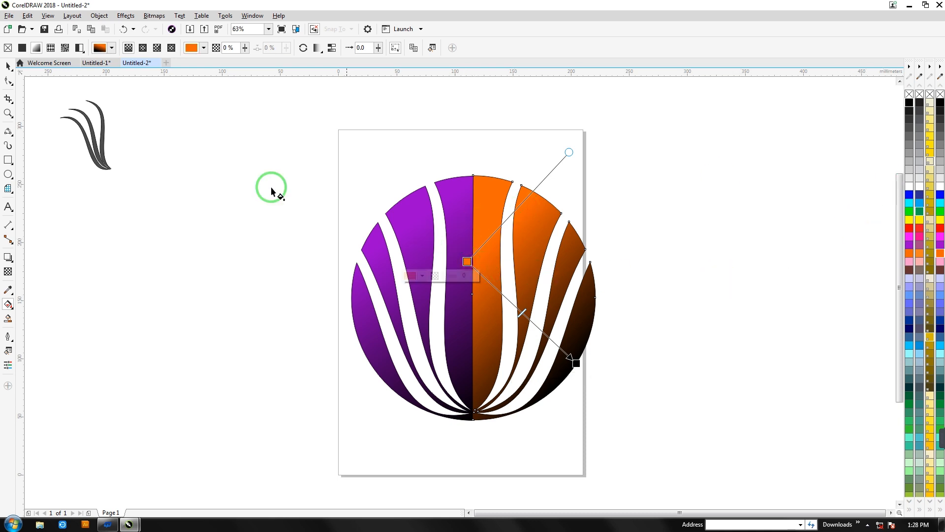
Delete the orange-to-black half circle.
left_click(8, 65)
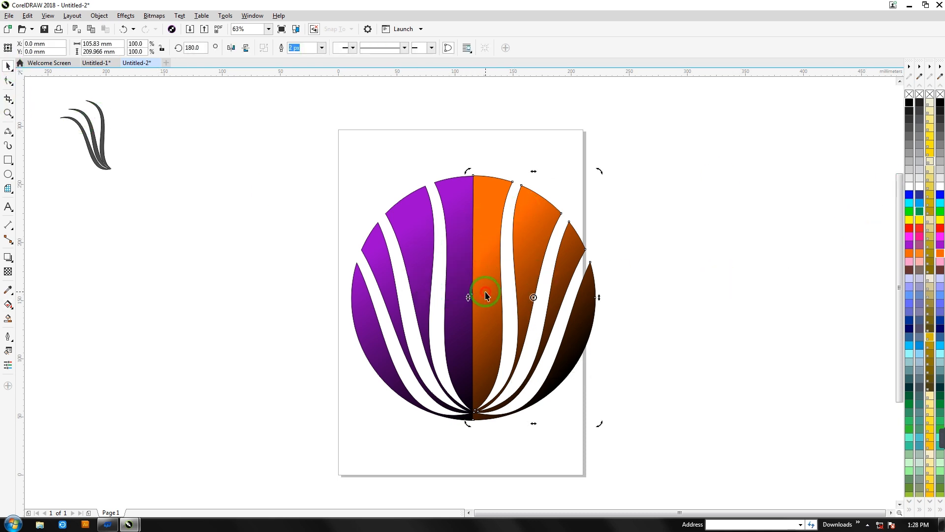
key("Delete")
Make a horizontally mirrored duplicate of the purple half circle and join it to the original along their straight edges.
left_click(462, 293)
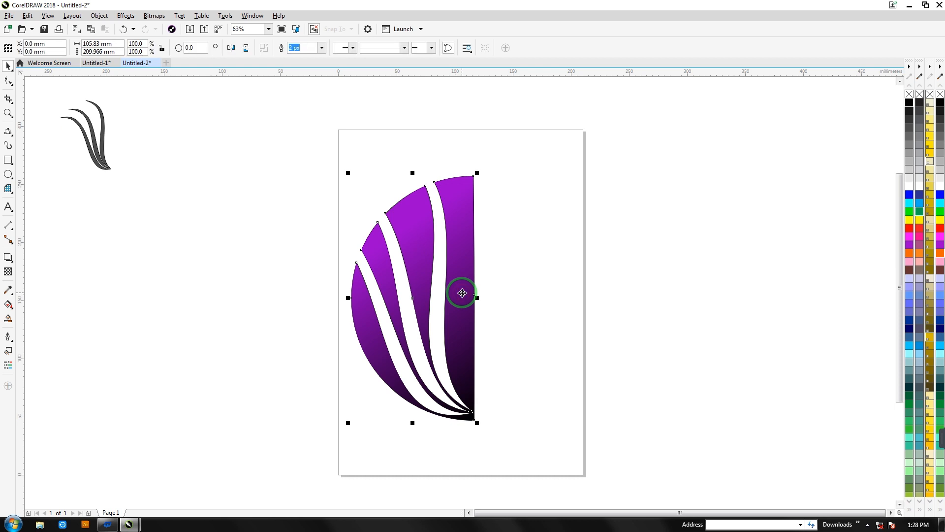
key("ctrl+d")
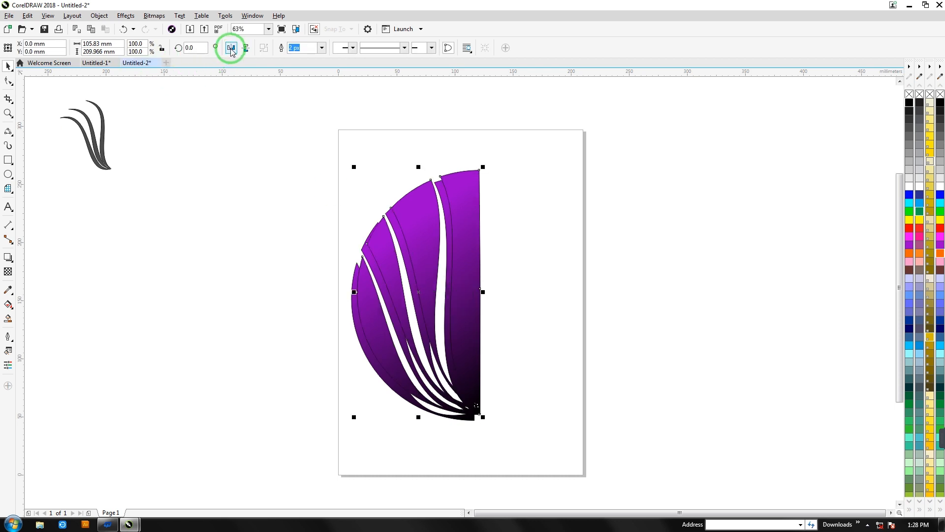
left_click(231, 49)
left_click_drag(363, 219, 481, 229)
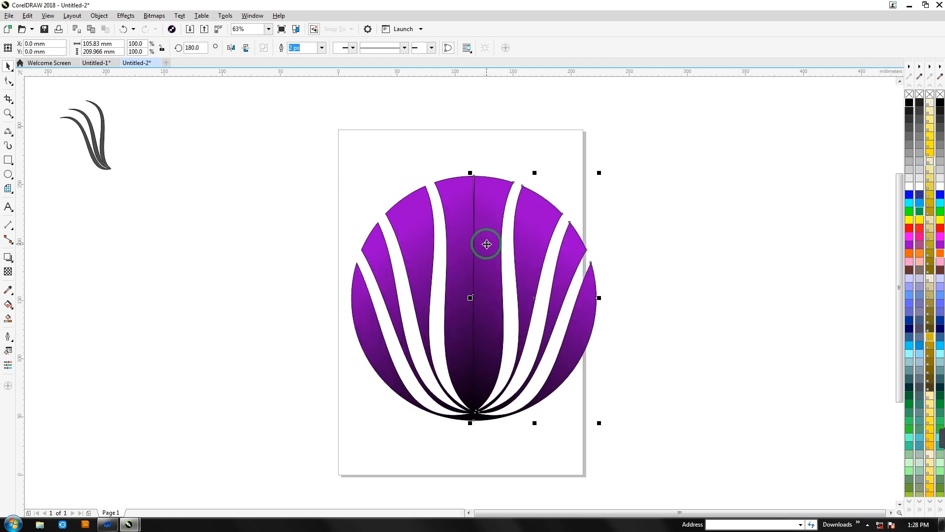
Redirect the mirrored half's gradient so purple starts near its outer upper part and black falls toward the centre seam.
key("g")
left_click_drag(483, 270, 549, 232)
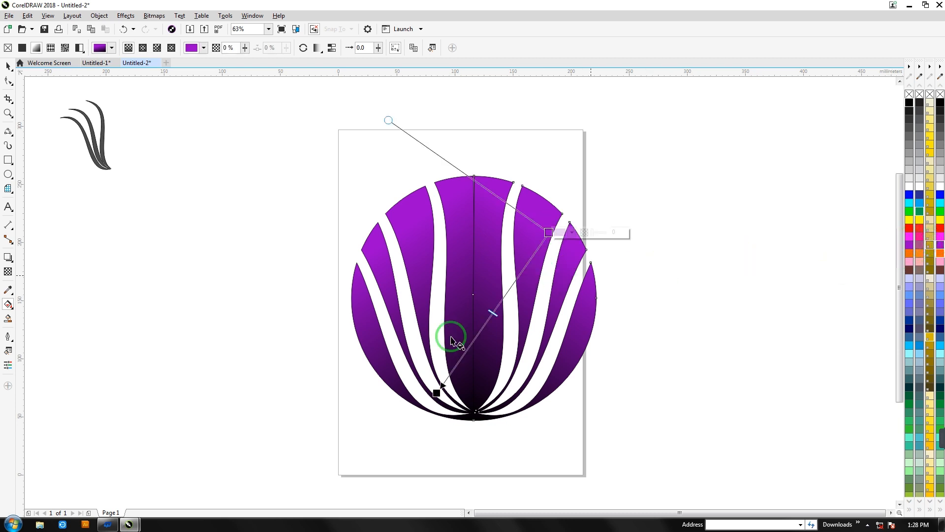
left_click_drag(437, 393, 423, 315)
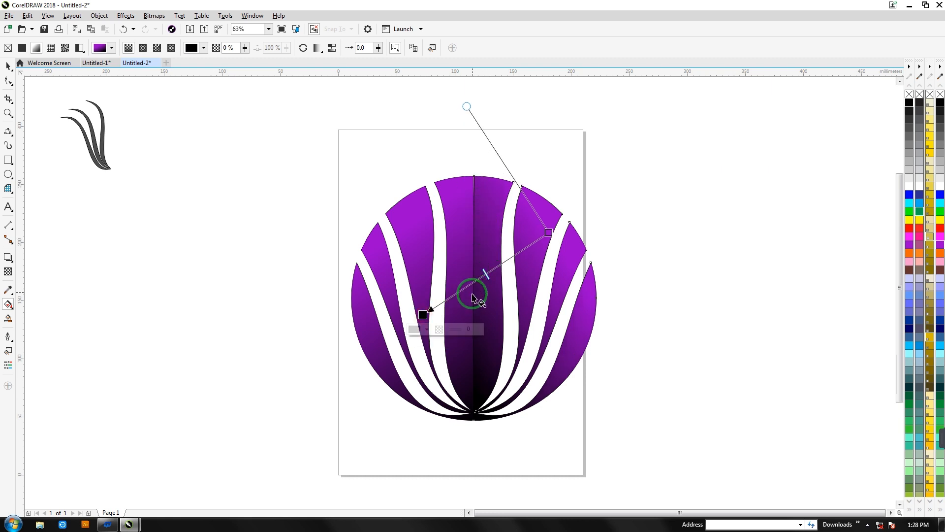
left_click(8, 65)
left_click(264, 215)
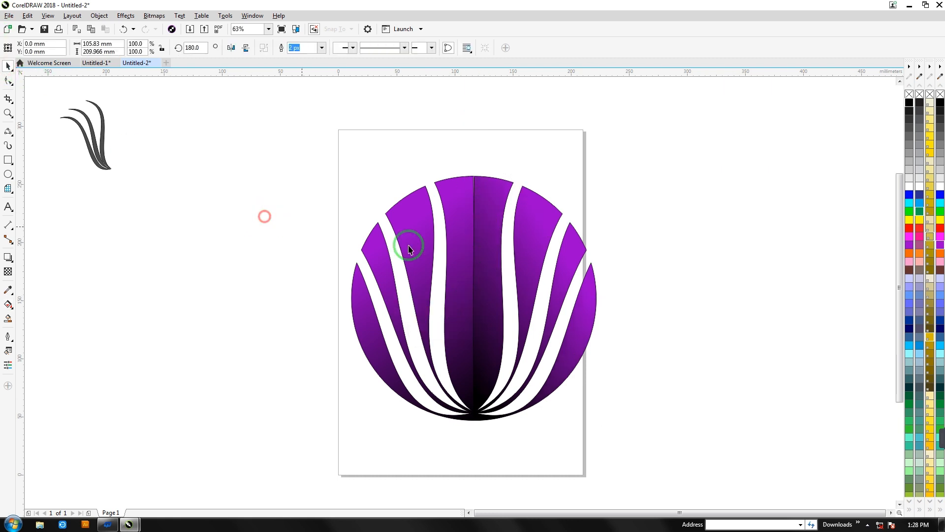
Align the mirrored half flush with the original at the centre seam and group the two halves.
left_click(482, 231)
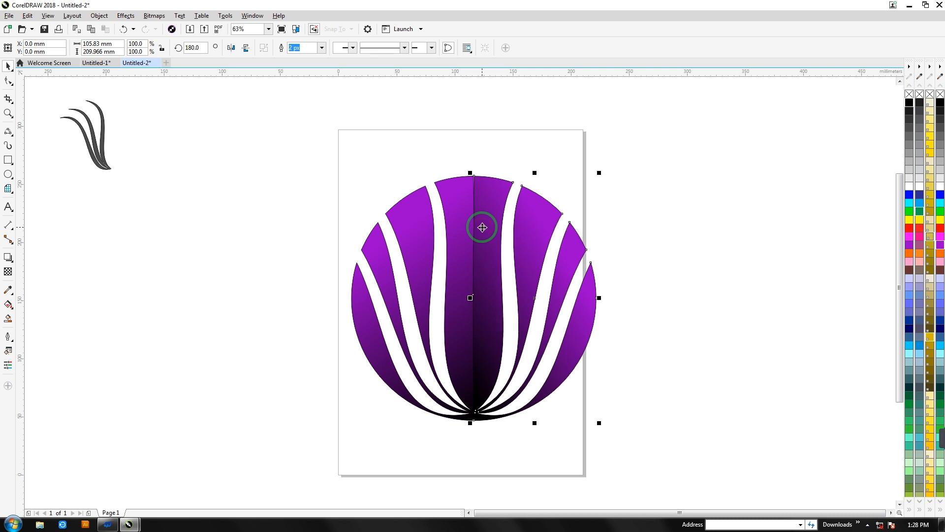
left_click(325, 172)
left_click_drag(326, 153, 637, 437)
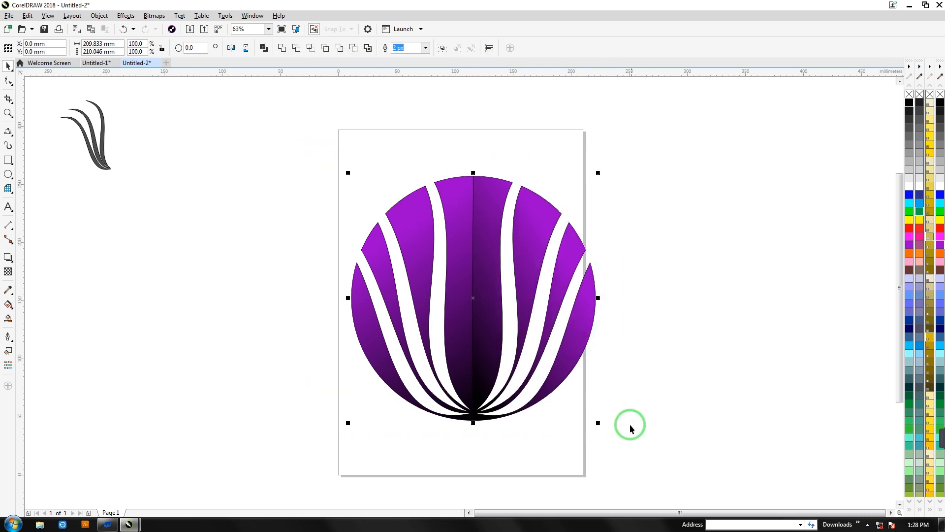
key("ctrl+g")
left_click(633, 376)
Set the outline width of the grouped circle to None.
left_click(466, 268)
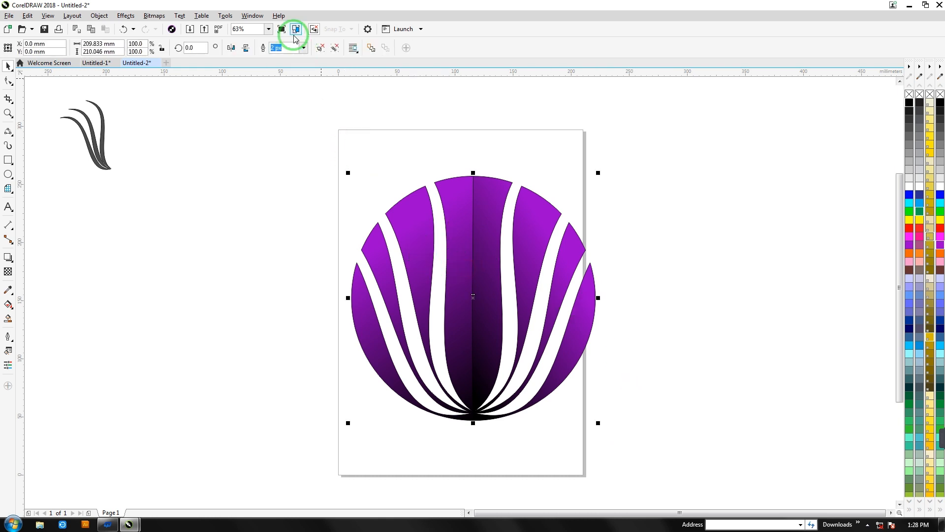
left_click(303, 47)
left_click(271, 111)
left_click(302, 173)
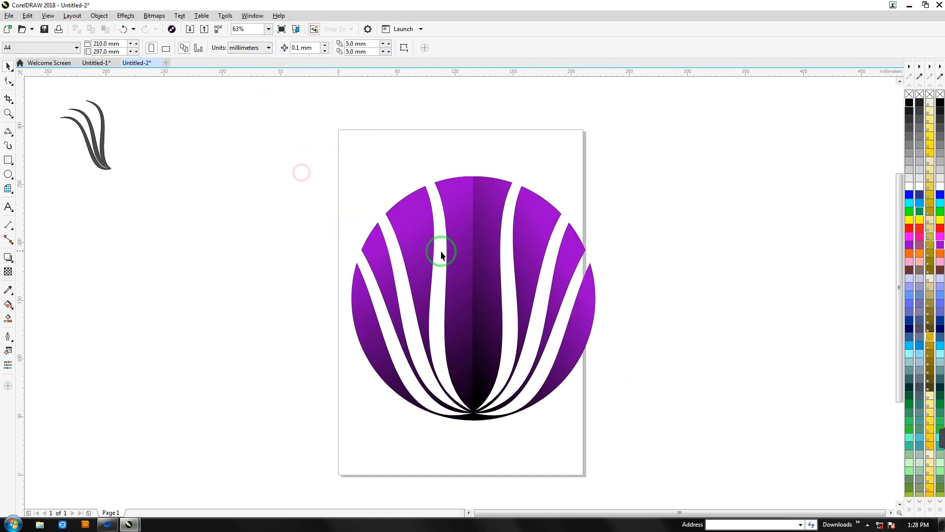
Draw an ellipse around the grouped circle, centre it on the group and scale it to about 227 by 219 mm.
left_click(431, 246)
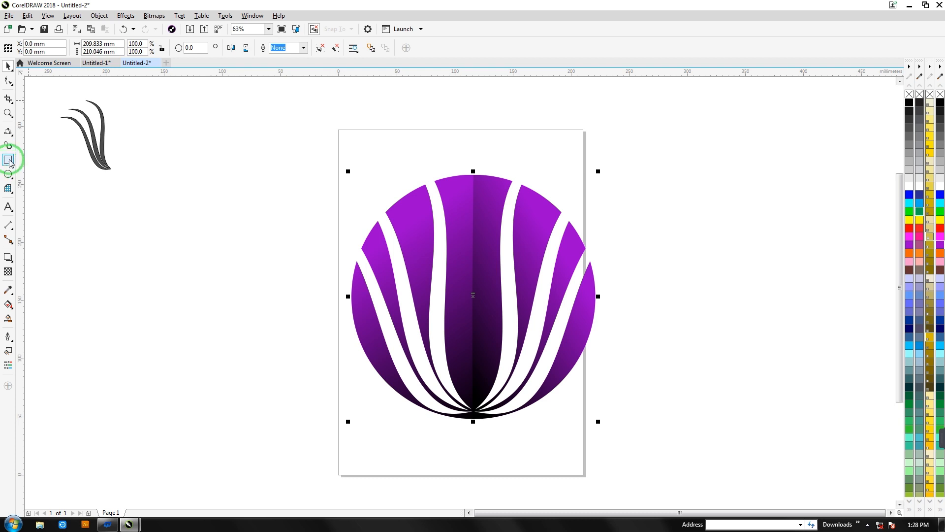
left_click(8, 174)
left_click_drag(346, 154, 626, 425)
left_click(8, 65)
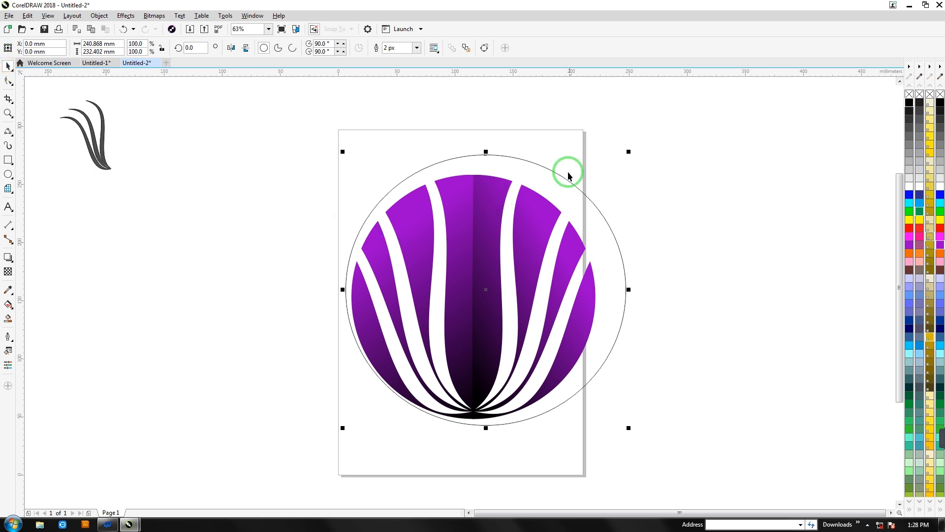
left_click_drag(568, 175, 552, 178)
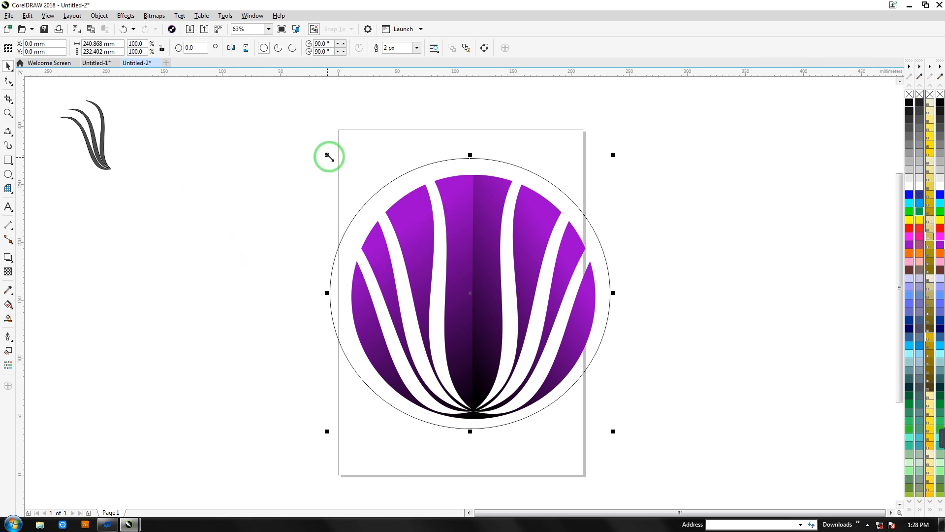
left_click_drag(329, 156, 333, 162)
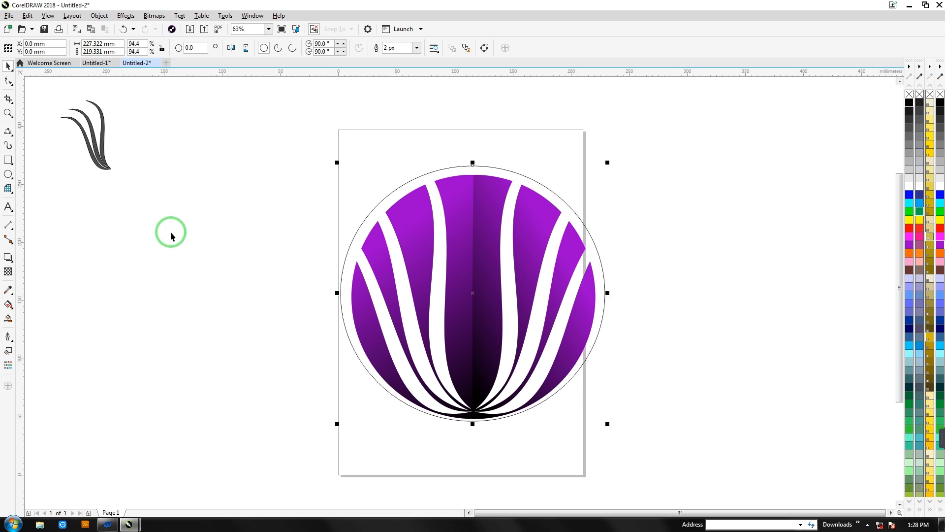
Add the text "indian festival culture" in 24 pt Arial on the empty area beside the page.
left_click(9, 209)
left_click(194, 342)
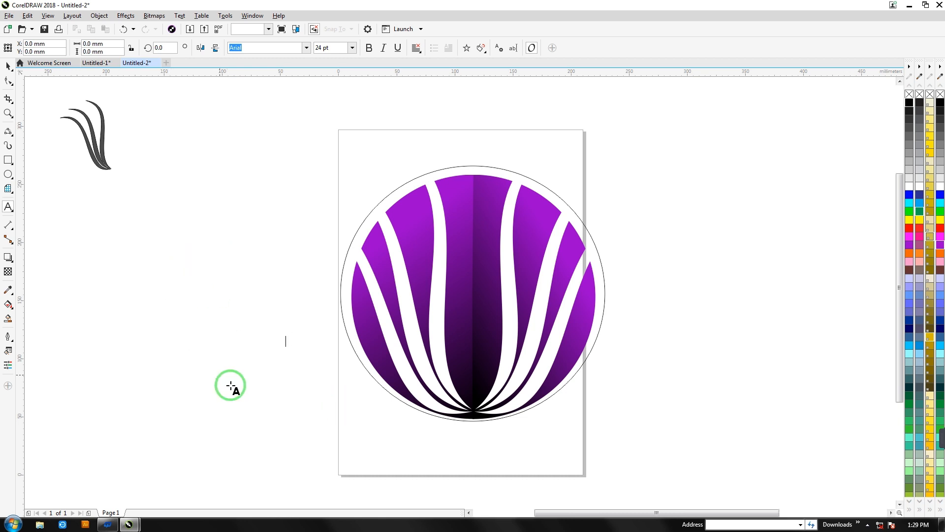
scroll(228, 386, "up", 2)
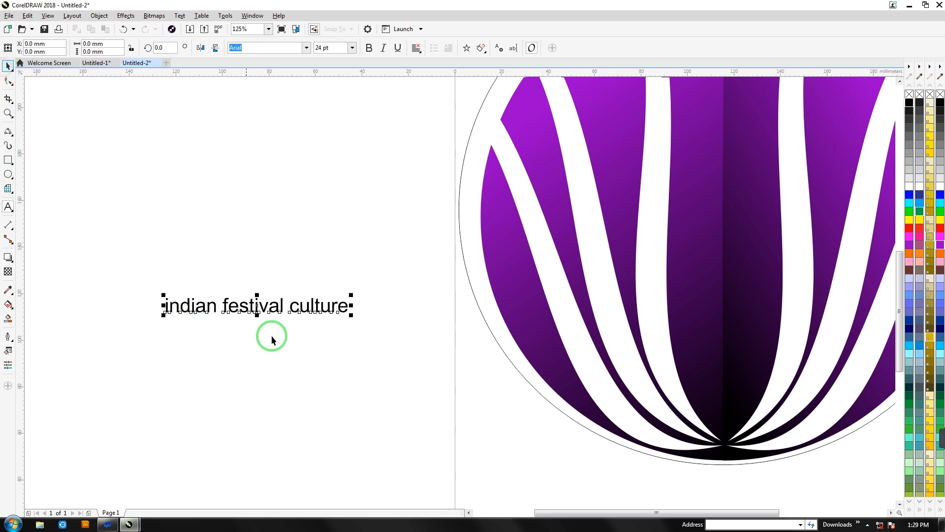
Make the text "indian festival culture" bold, enlarge it to about 114.5 pt and place it below the purple circle.
left_click_drag(353, 317, 416, 353)
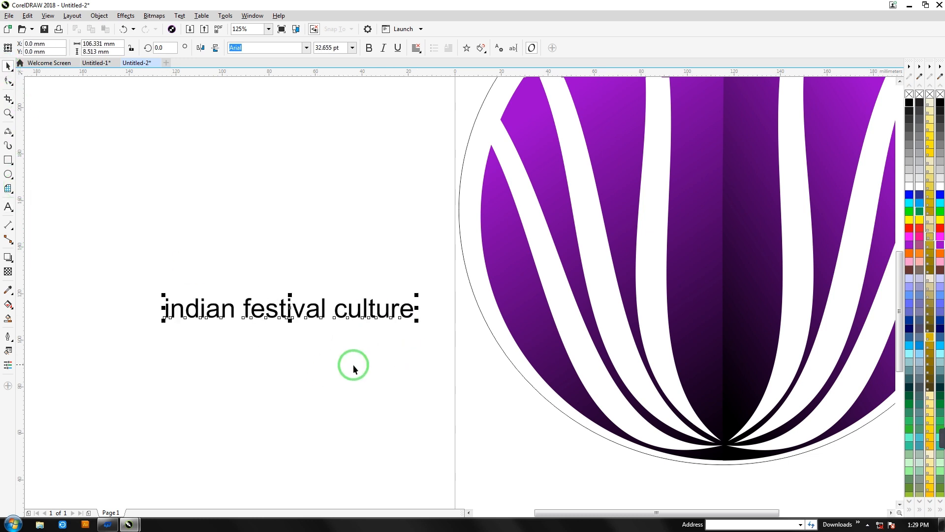
left_click(172, 339)
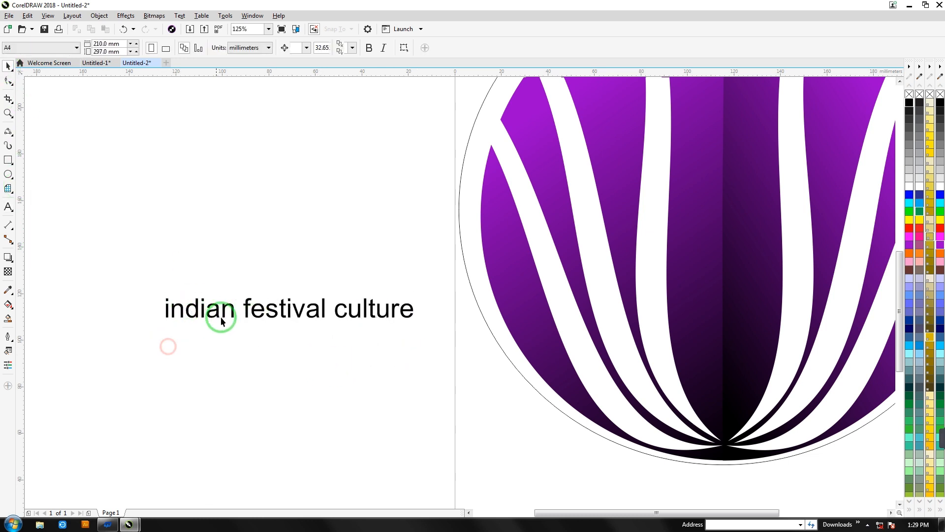
left_click_drag(260, 311, 225, 326)
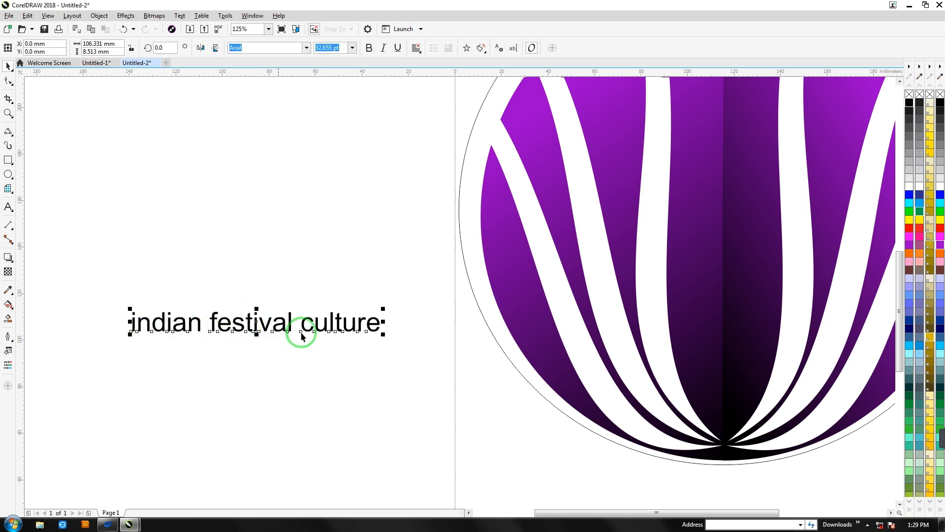
left_click_drag(383, 336, 449, 374)
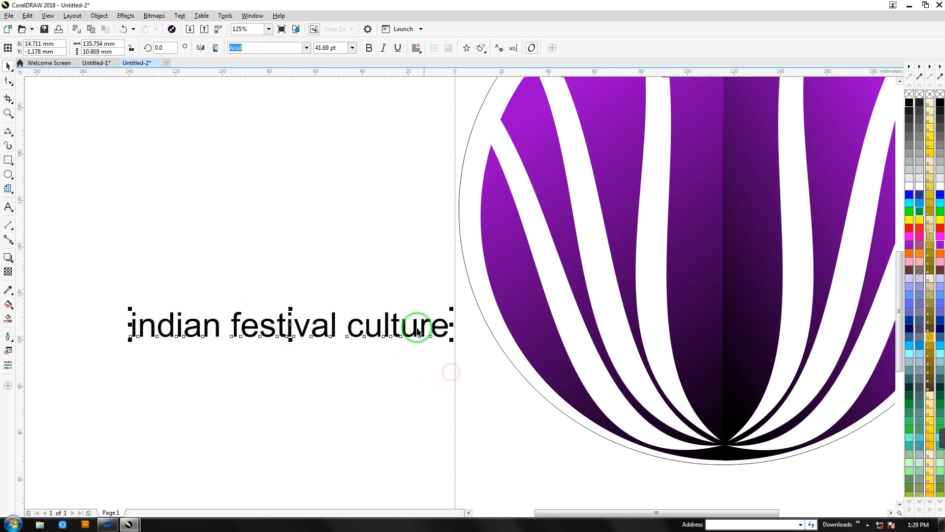
left_click(369, 48)
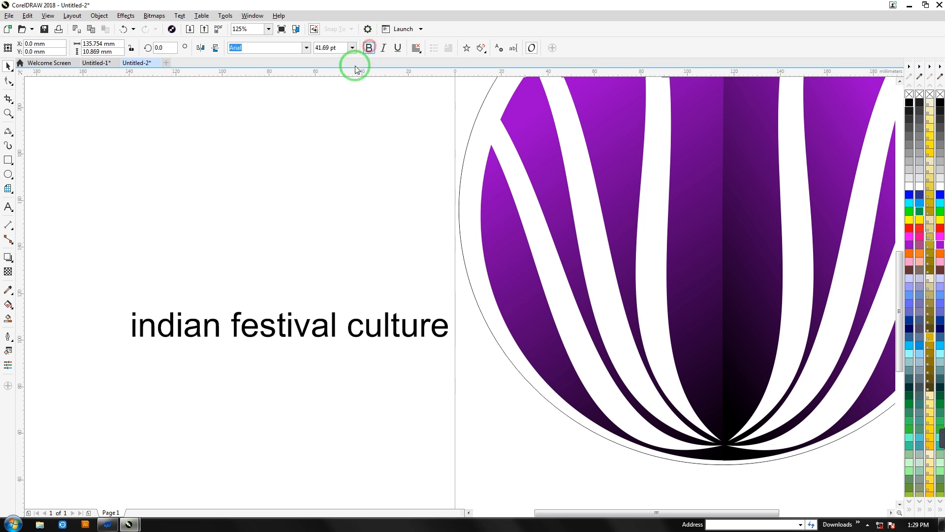
scroll(339, 247, "down", 4)
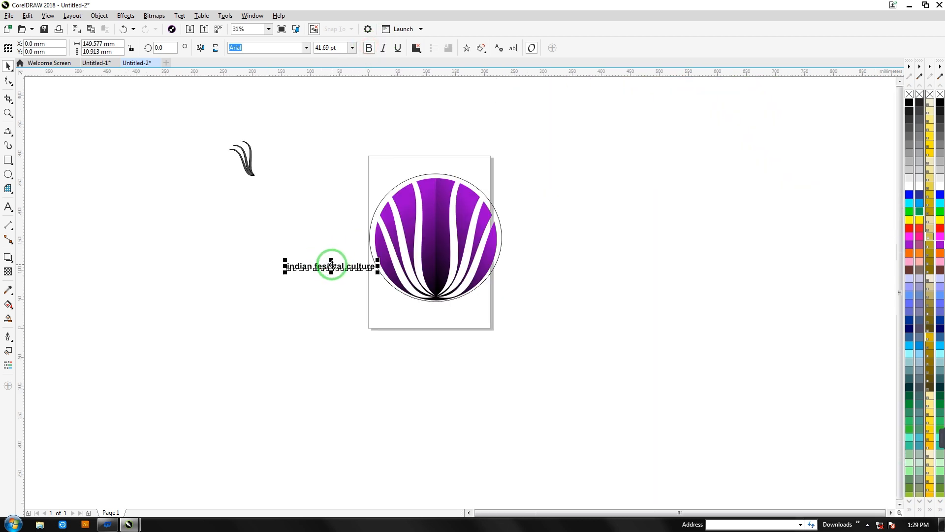
left_click_drag(331, 266, 482, 385)
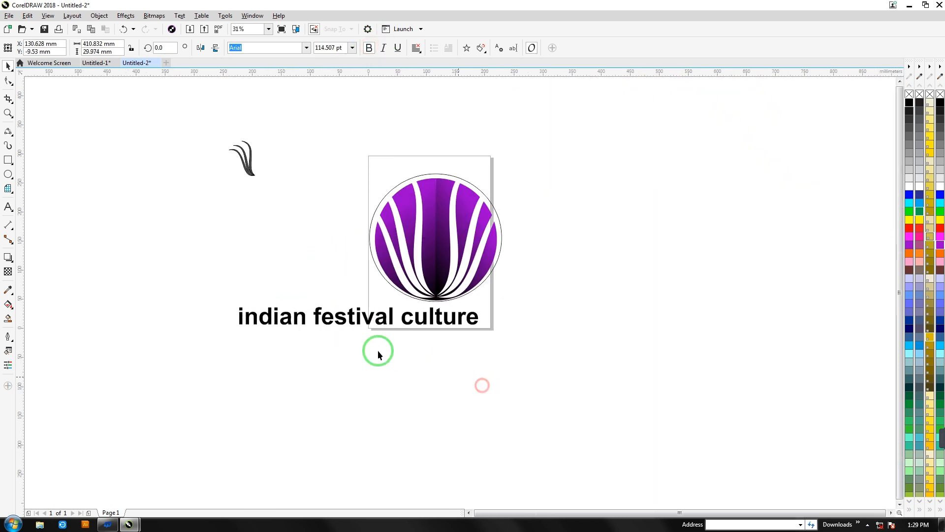
left_click_drag(331, 317, 374, 343)
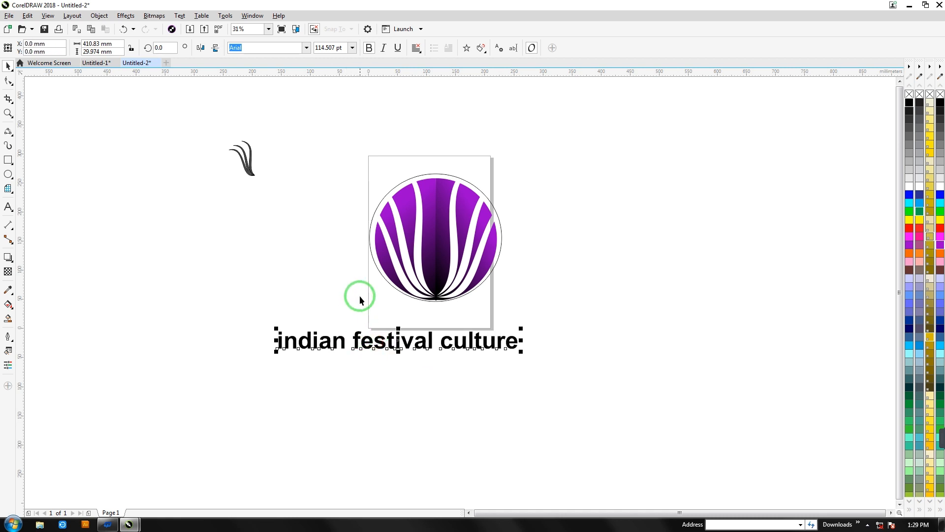
Change the text to Title Case and move it up close beneath the purple circle.
left_click(198, 17)
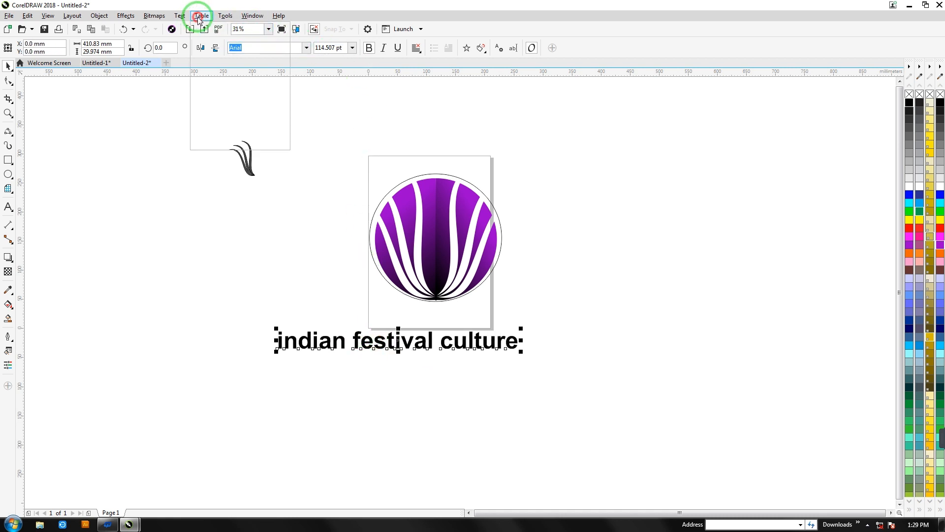
left_click(179, 15)
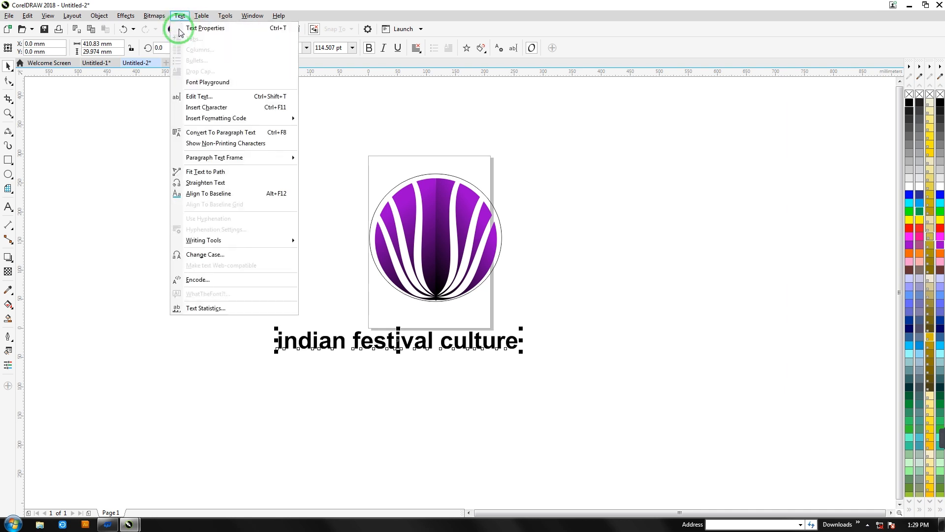
left_click(197, 254)
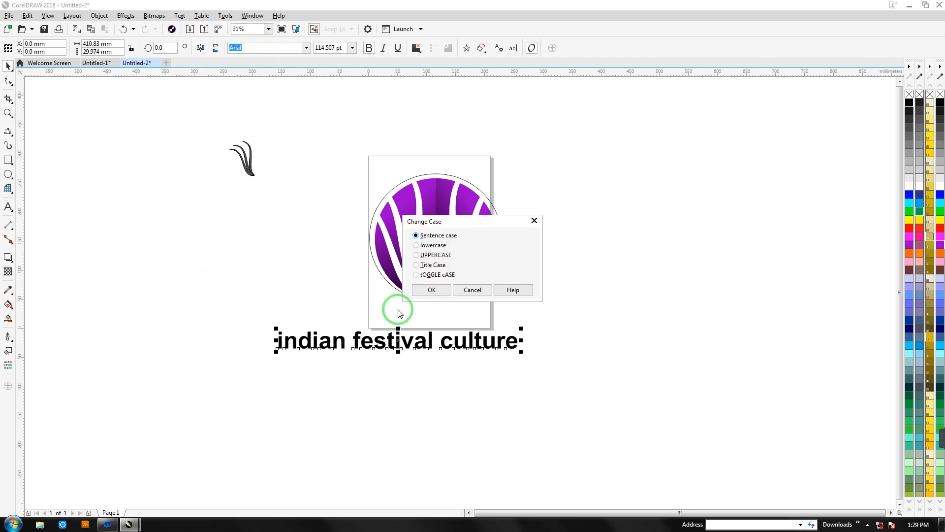
left_click(439, 266)
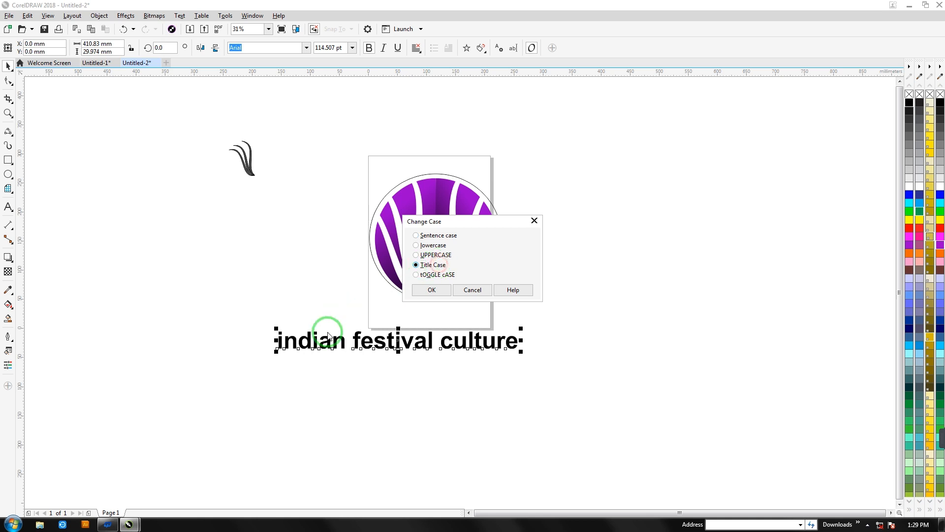
left_click(435, 290)
left_click_drag(340, 343, 438, 319)
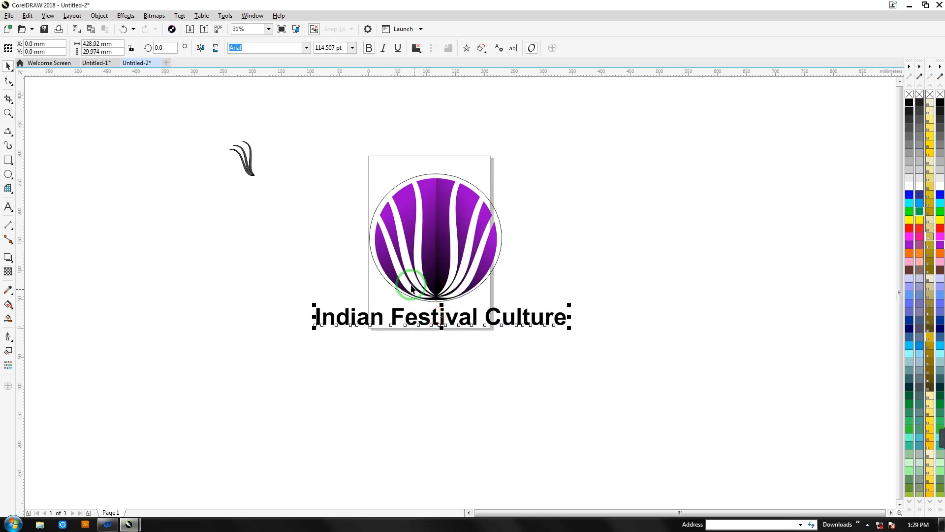
Shrink the striped purple circle group slightly and centre it with the surrounding ellipse to widen the gap between them.
left_click(409, 245)
left_click(420, 301)
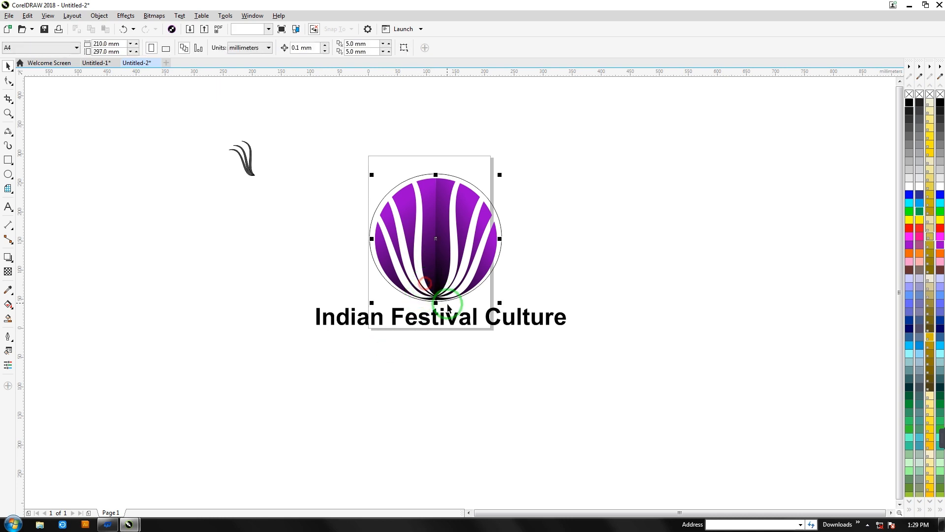
left_click_drag(499, 305, 493, 298)
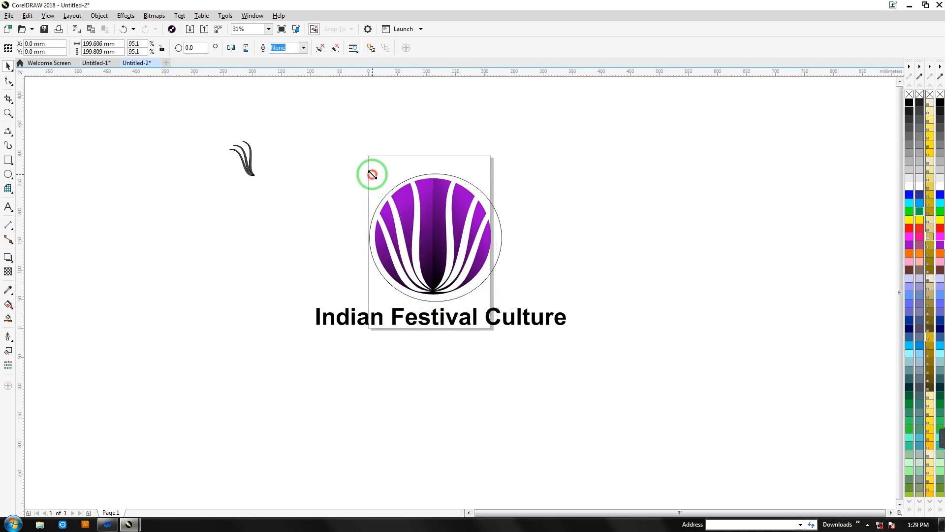
left_click_drag(372, 175, 376, 178)
left_click_drag(328, 158, 505, 308)
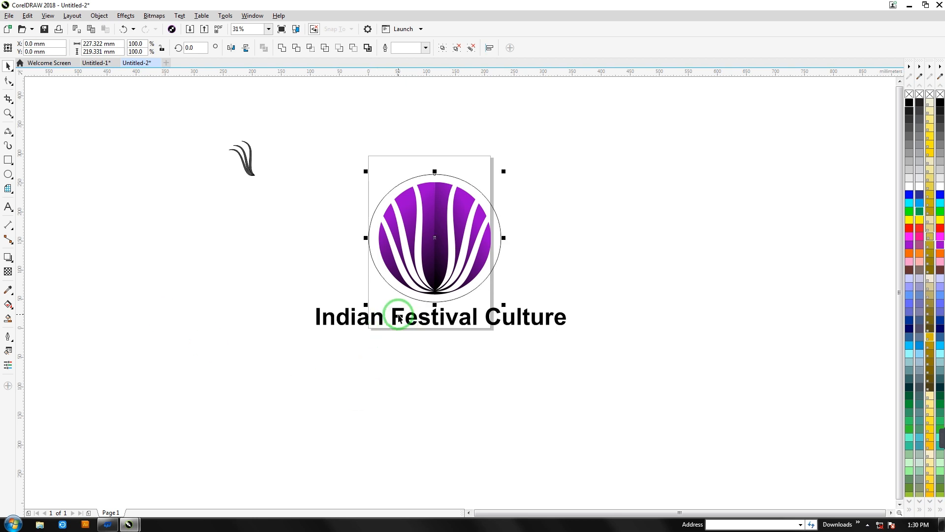
Move the text to the upper edge of the circle and fill it with orange.
left_click_drag(398, 317, 397, 168)
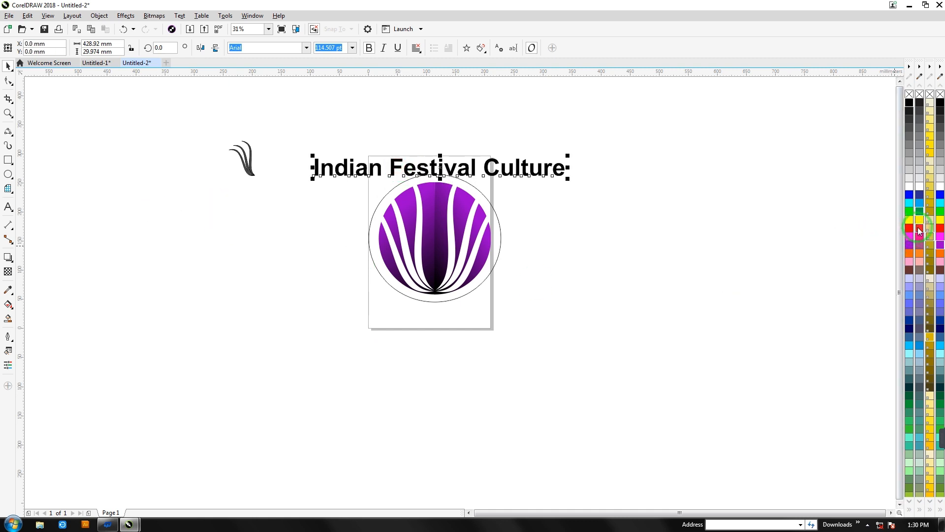
left_click(920, 229)
left_click(909, 270)
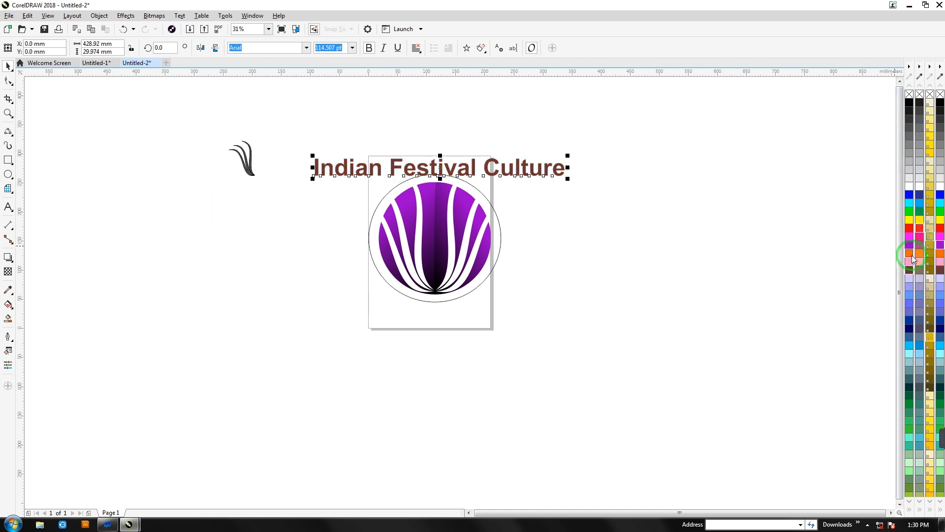
left_click(909, 253)
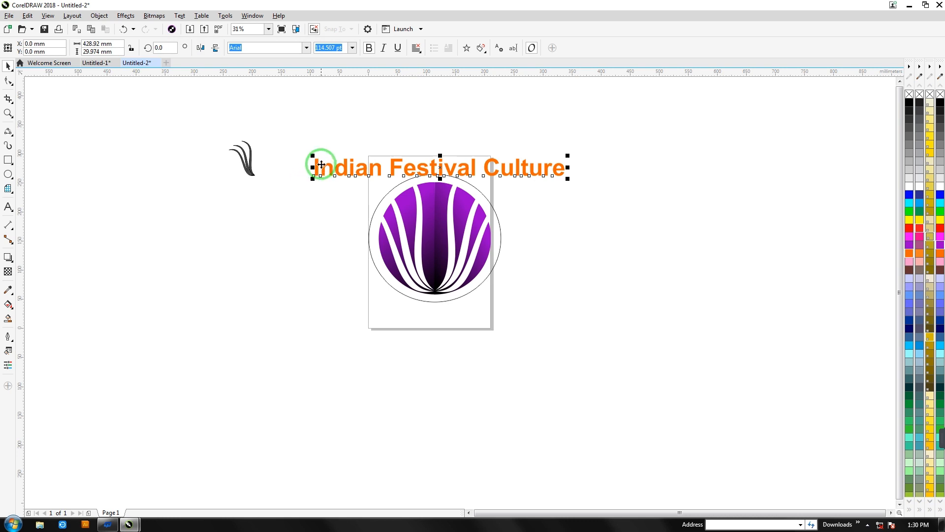
Fit the orange text to the path of the ellipse, centred over the top of the circle.
left_click(179, 16)
left_click(193, 172)
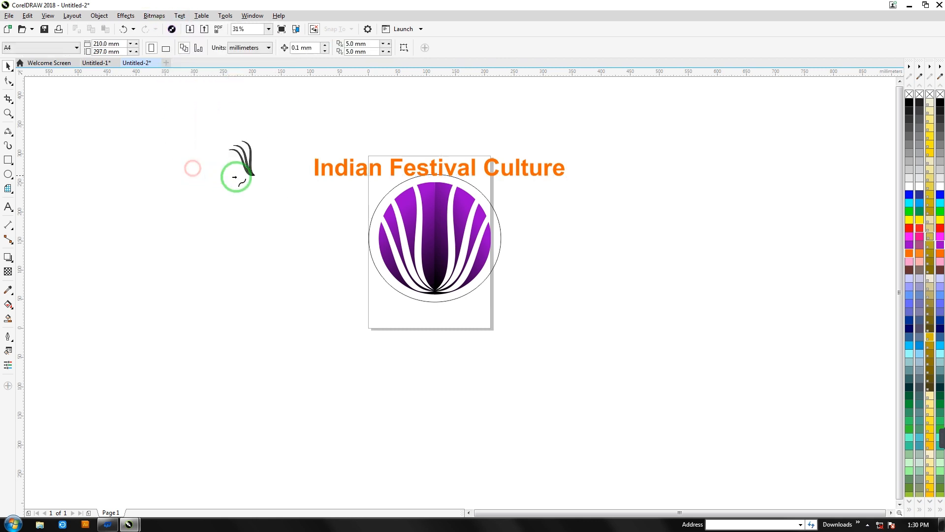
left_click(441, 181)
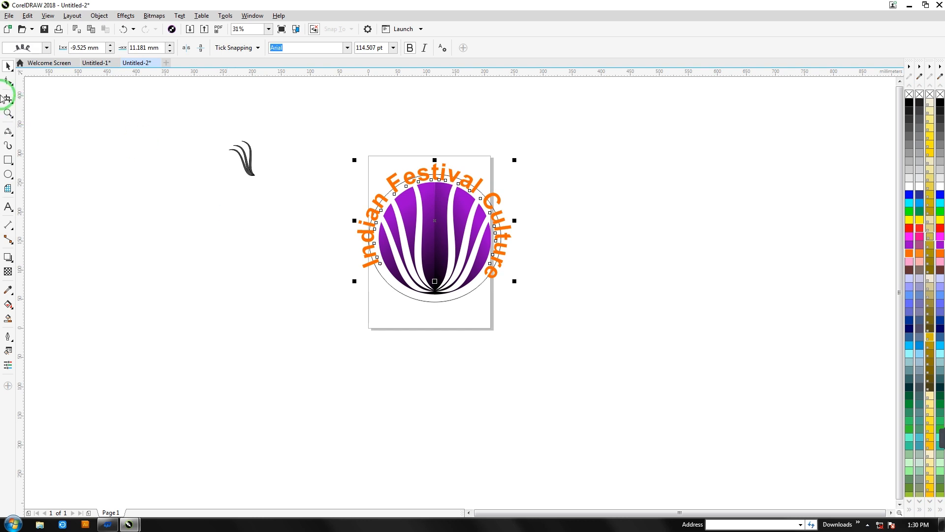
Set the outline width of the curved text, ellipse and circle group to None.
left_click_drag(327, 153, 534, 313)
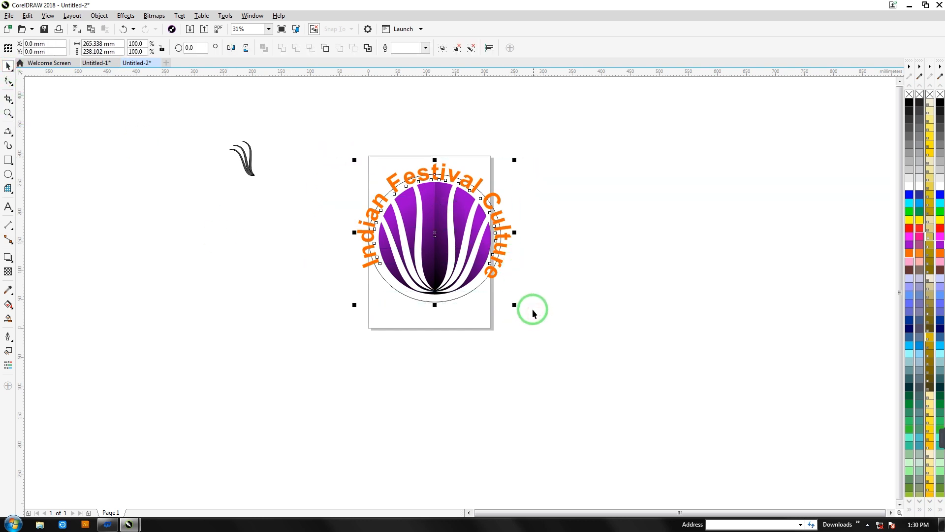
left_click(426, 48)
left_click(408, 59)
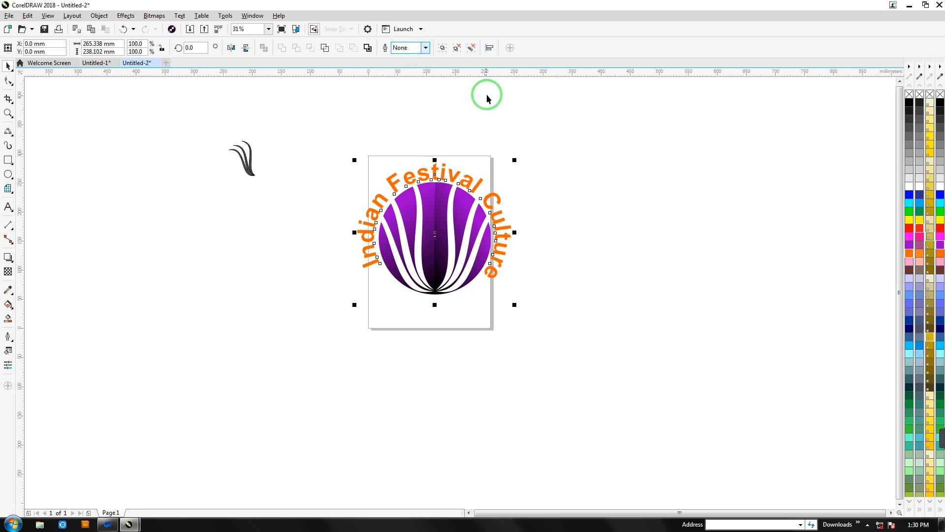
left_click(518, 141)
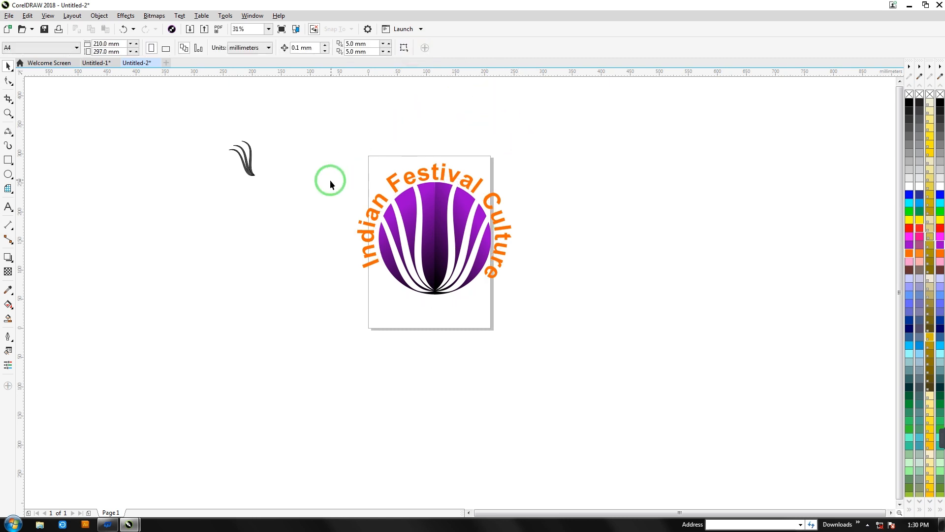
Draw an ellipse about 327 by 310 mm on the empty area beside the page and fill it with navy blue.
left_click(8, 173)
left_click_drag(87, 236, 278, 416)
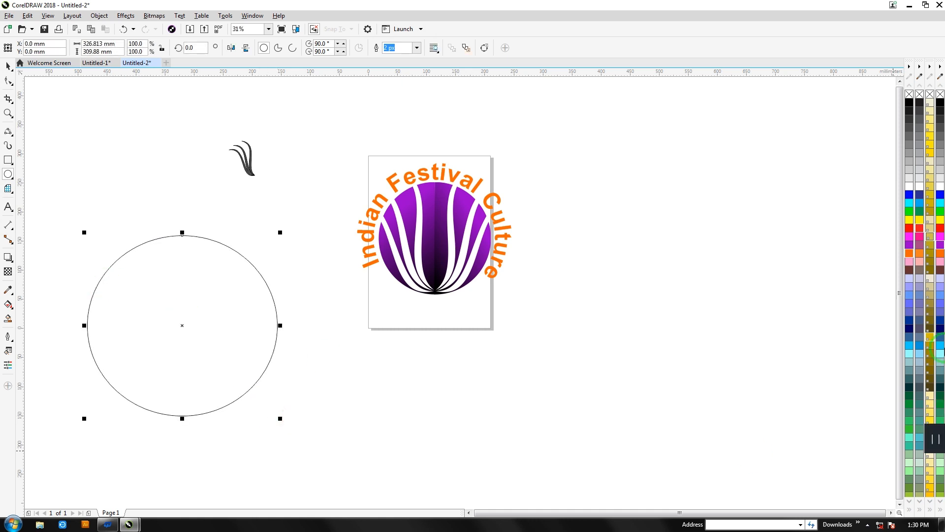
left_click(939, 329)
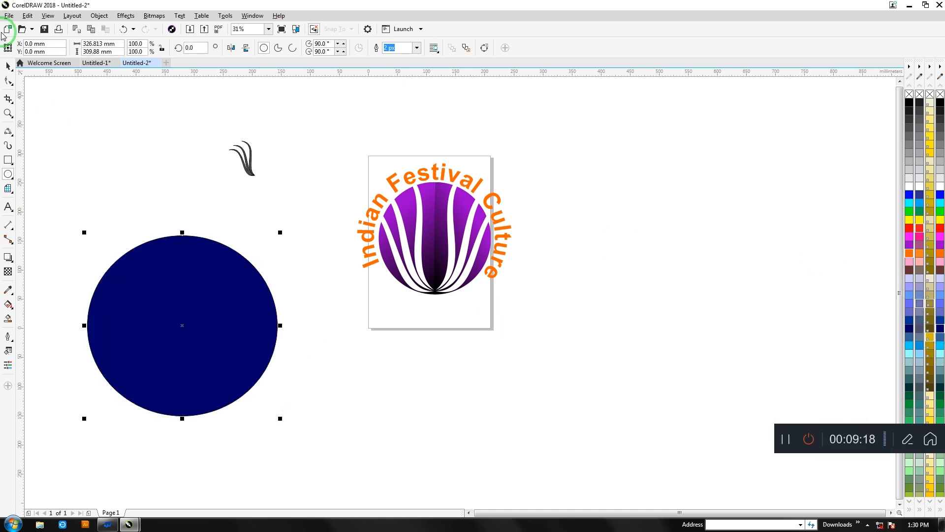
Create a smaller copy of the navy ellipse inside it, about 269 by 255 mm, and fill it with light green.
left_click(230, 349)
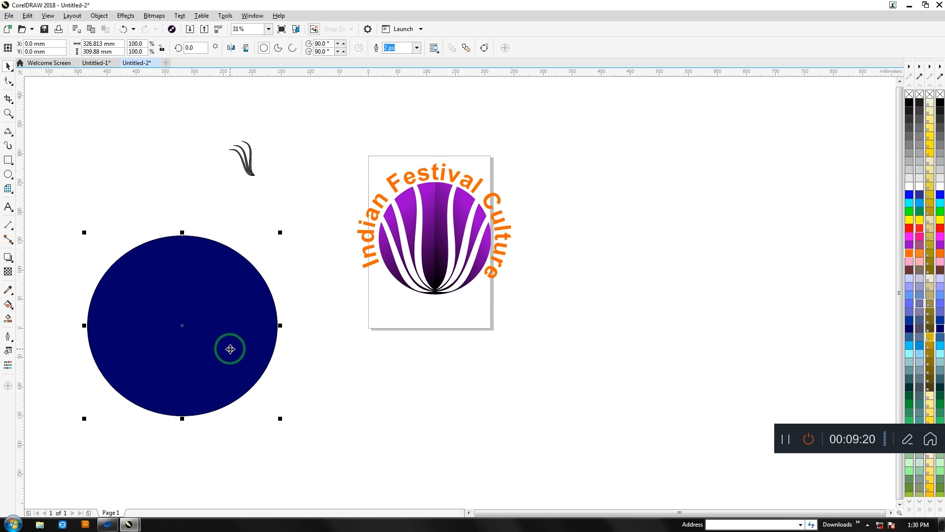
left_click_drag(281, 232, 267, 245)
left_click(941, 471)
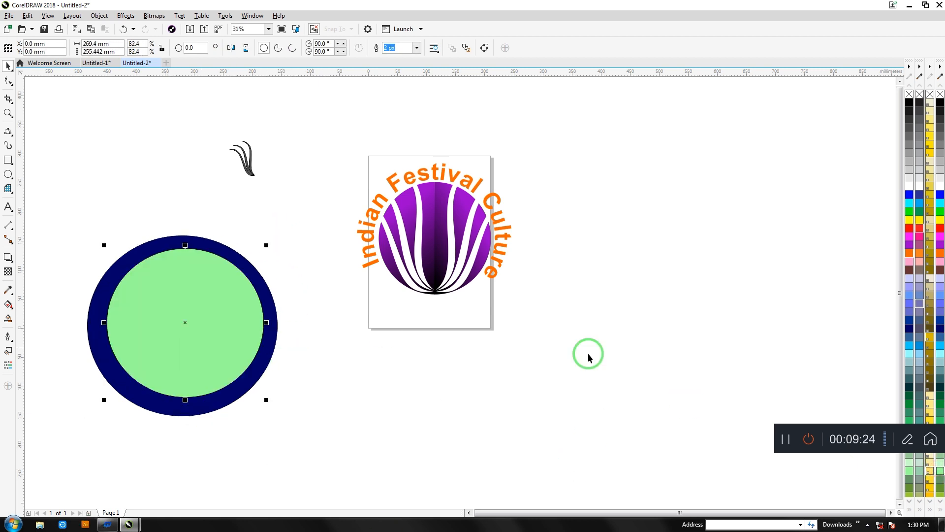
left_click(760, 325)
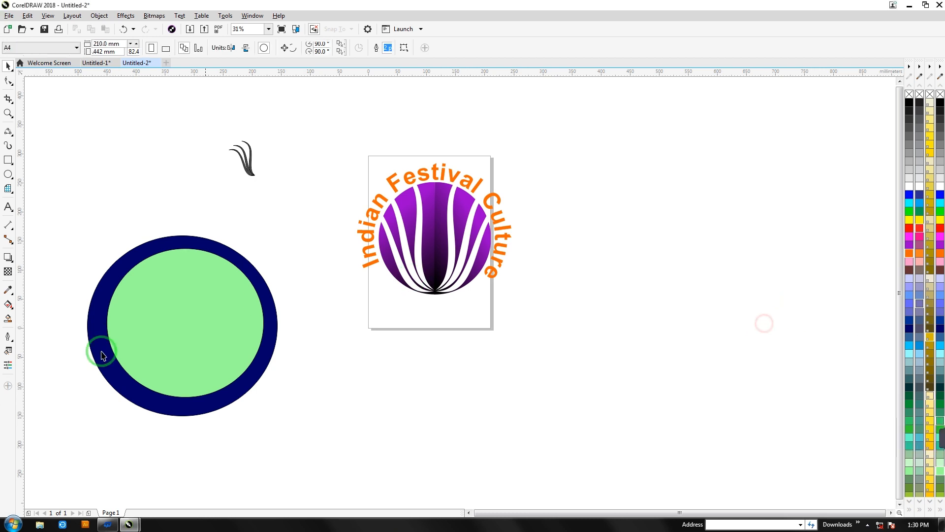
Centre the green ellipse on the navy one and scale it up to about 295 by 279 mm.
left_click_drag(262, 449, 299, 459)
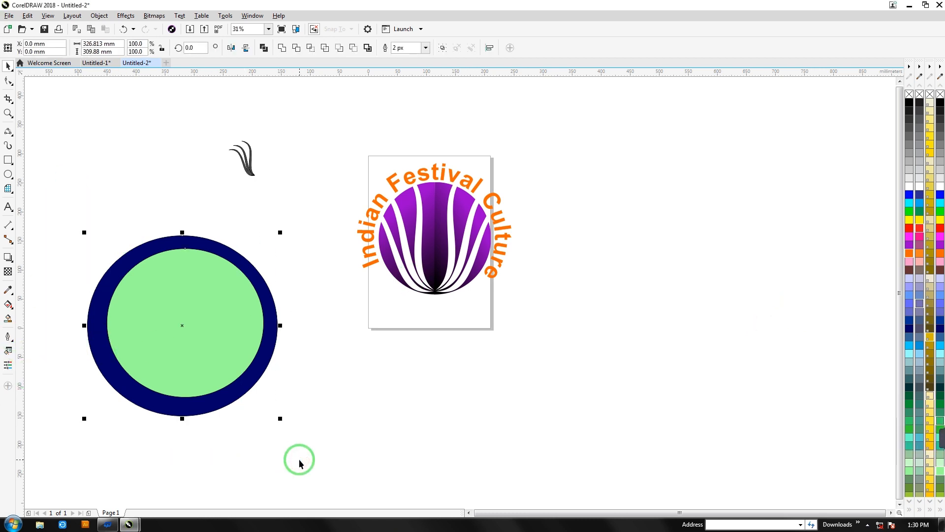
key("c")
key("e")
left_click(279, 408)
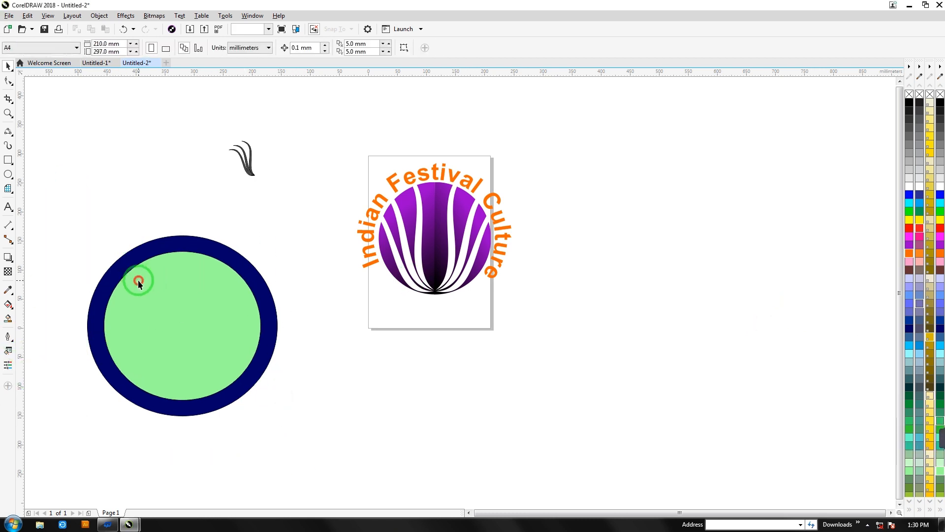
left_click(138, 279)
left_click_drag(102, 249, 95, 240)
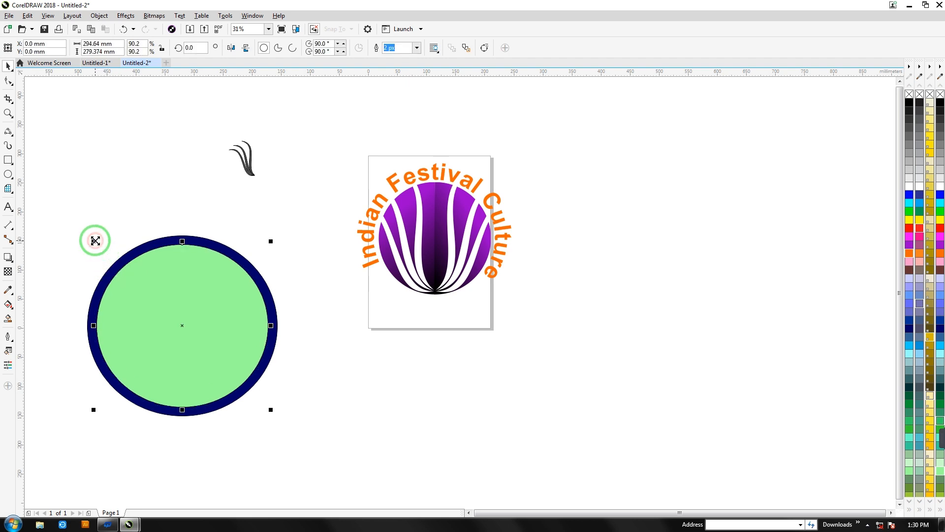
left_click(104, 225)
Cut the green ellipse out of the navy one to leave only a ring, and place the ring around the logo and its curved text.
left_click_drag(285, 423, 297, 431)
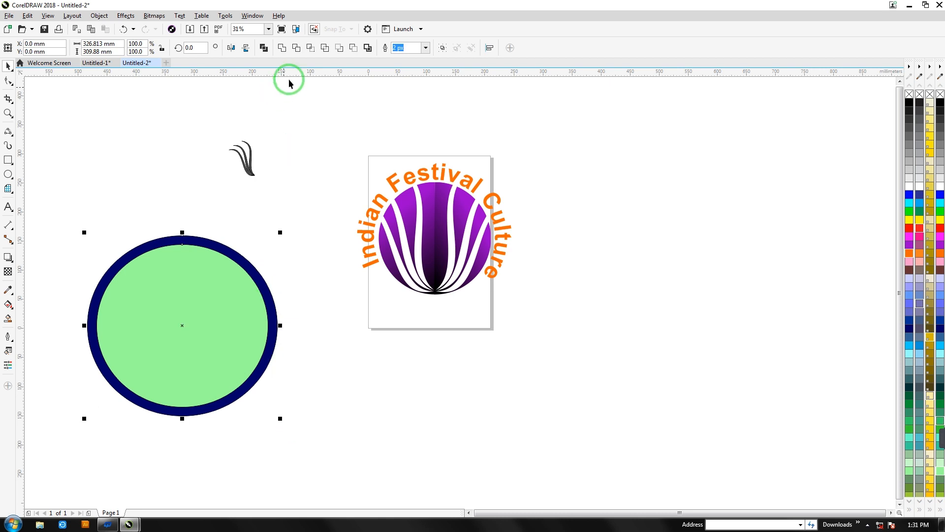
left_click(296, 48)
left_click_drag(268, 310, 331, 389)
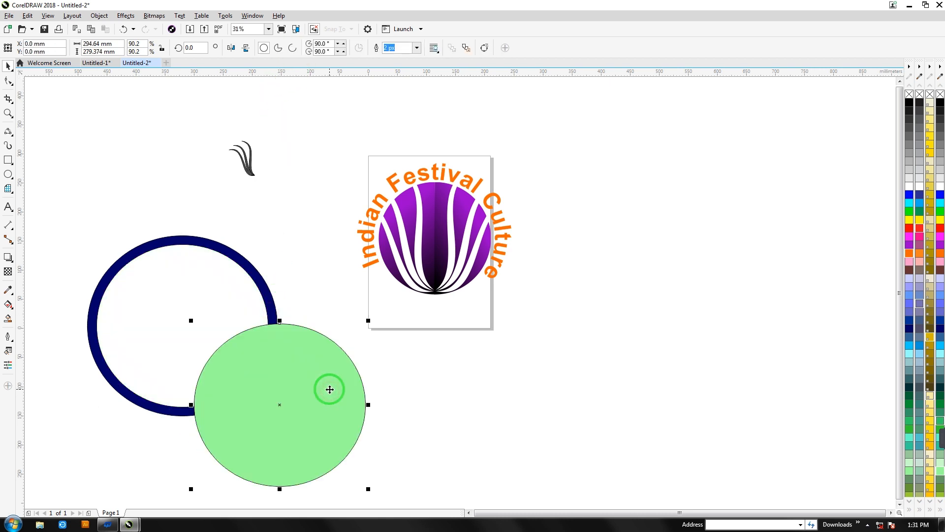
key("Delete")
left_click_drag(264, 305, 517, 201)
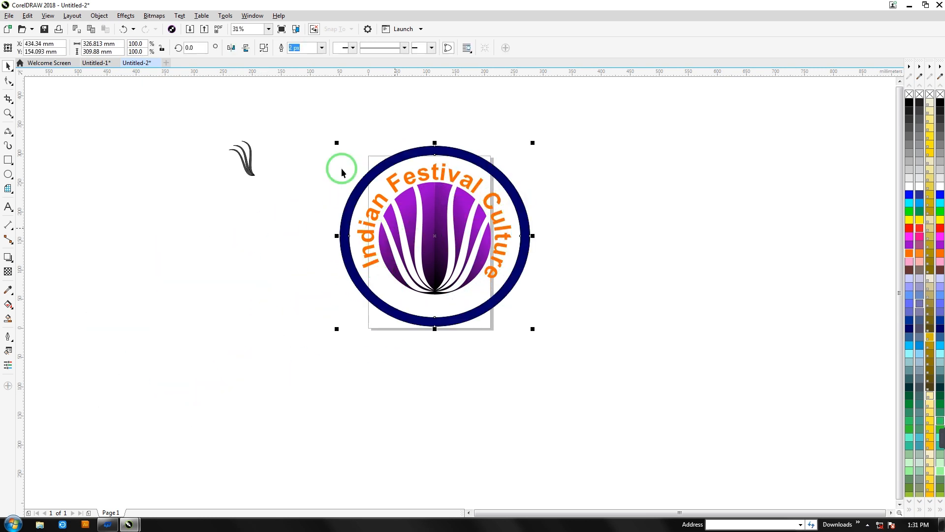
Shrink the navy ring to about 320 by 303 mm and fill it with a diagonal gradient from orange at the upper left to black.
left_click_drag(534, 331, 531, 327)
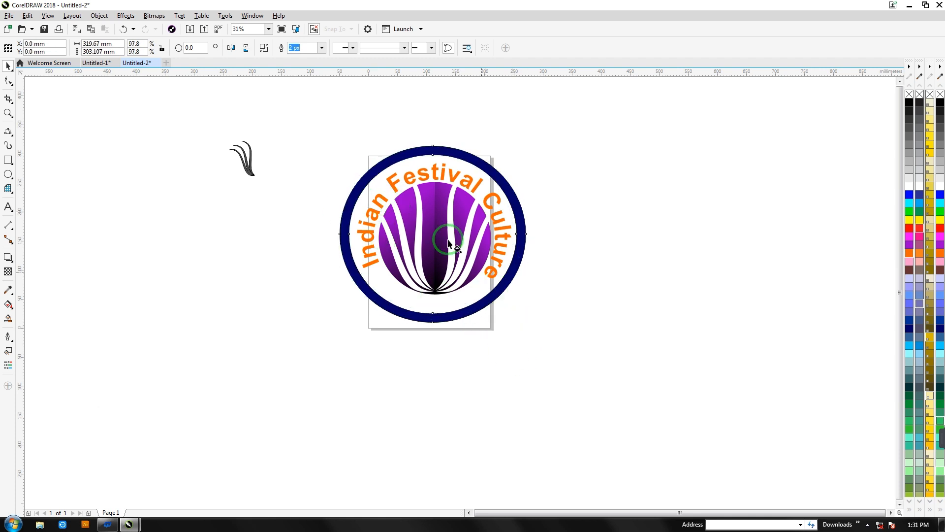
key("g")
left_click_drag(363, 176, 509, 305)
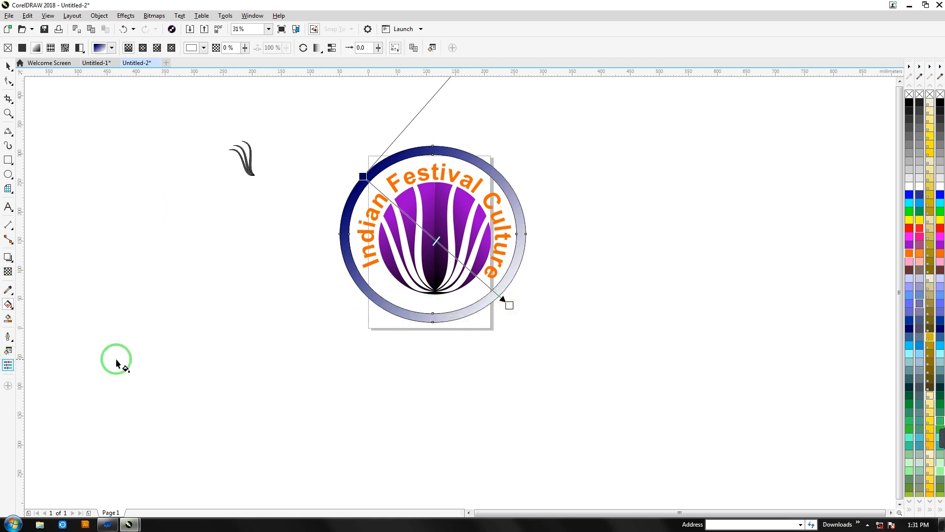
left_click(363, 176)
left_click(604, 321)
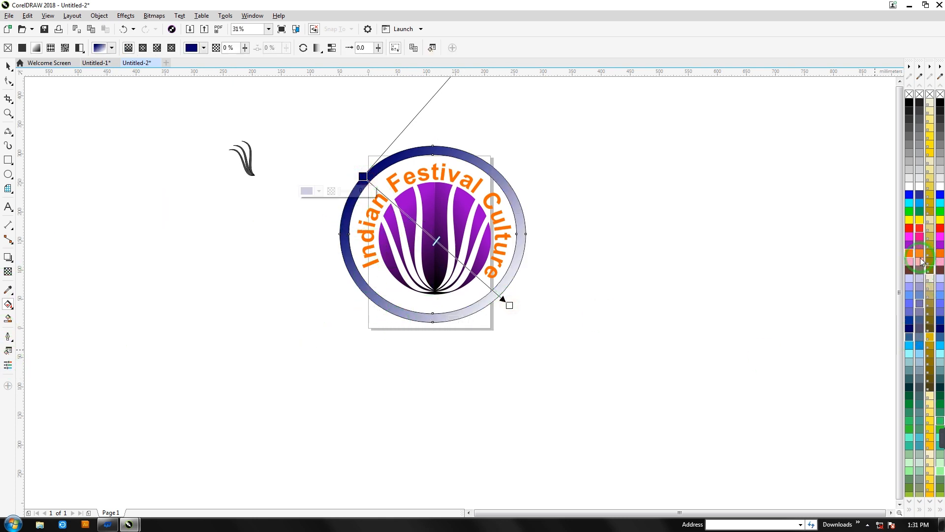
left_click(910, 254)
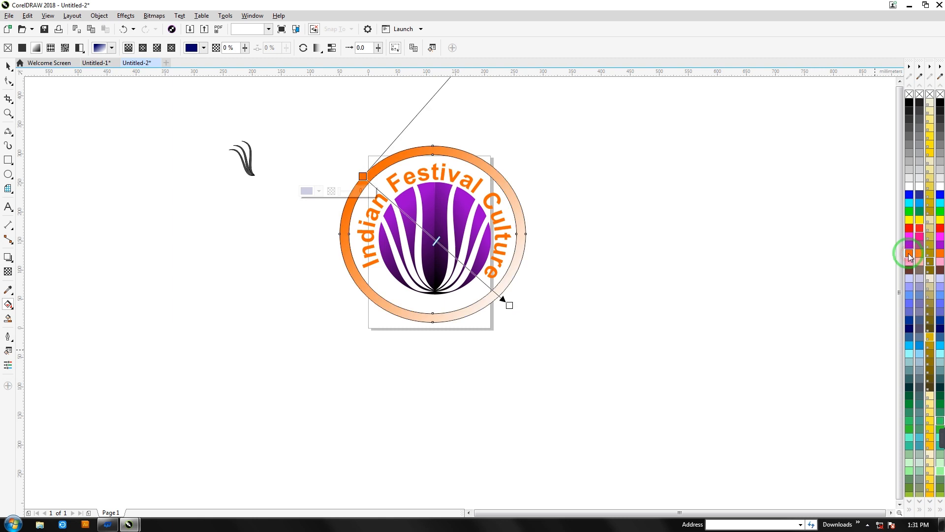
left_click(509, 305)
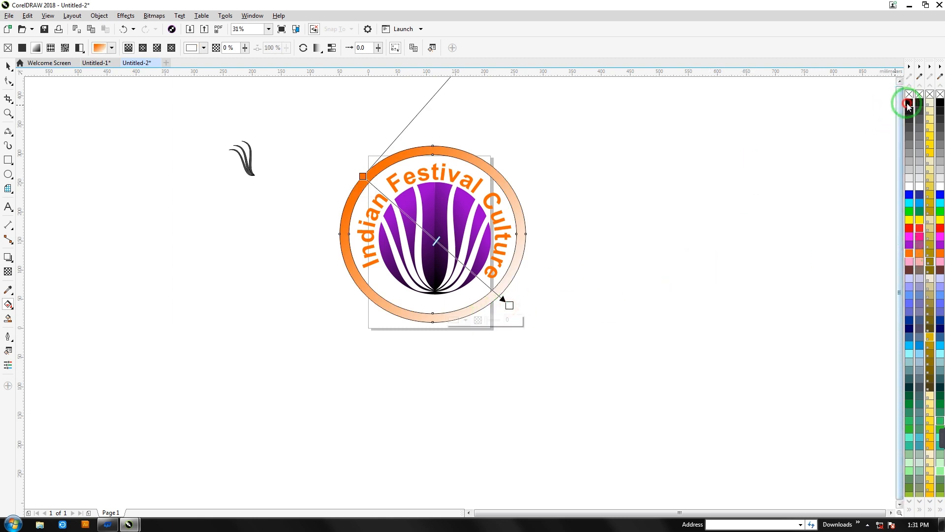
left_click(909, 102)
left_click_drag(363, 176, 359, 168)
left_click(3, 63)
left_click(203, 201)
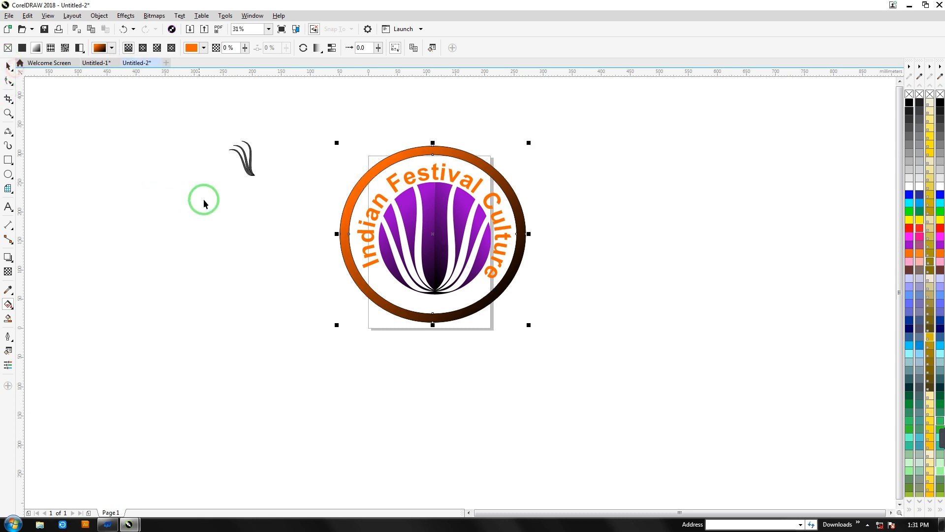
Scale the gradient ring down to about 293 by 278 mm so that it sits closer to the curved text.
left_click_drag(353, 102, 414, 252)
left_click_drag(537, 323, 542, 329)
left_click_drag(305, 117, 566, 333)
left_click(498, 299)
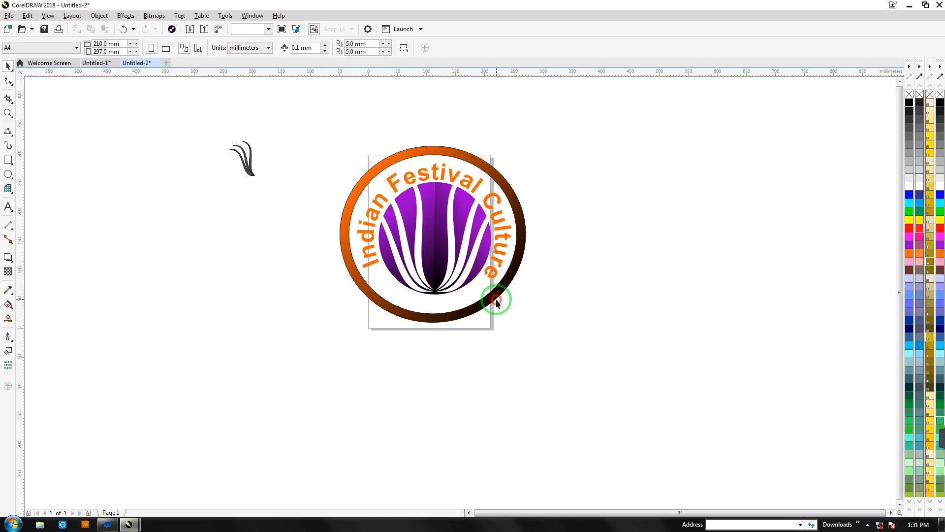
left_click(495, 299)
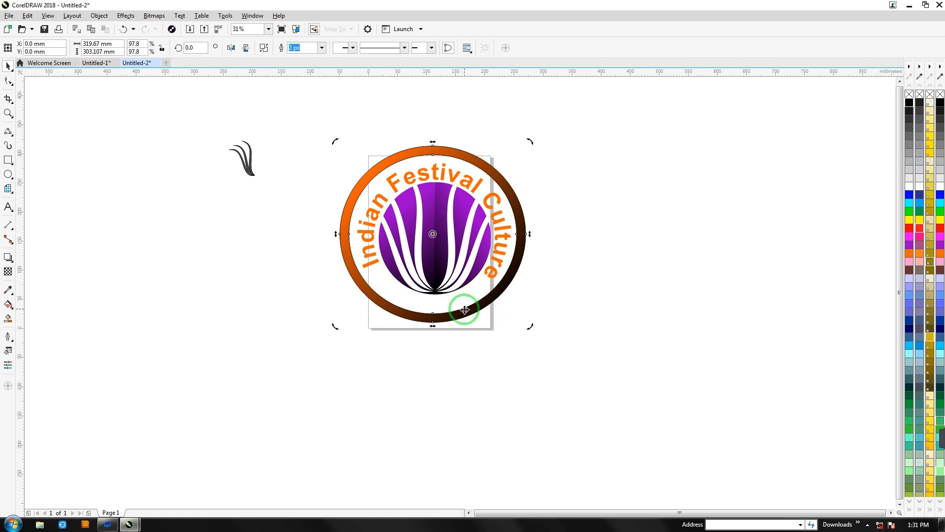
left_click_drag(529, 326, 527, 319)
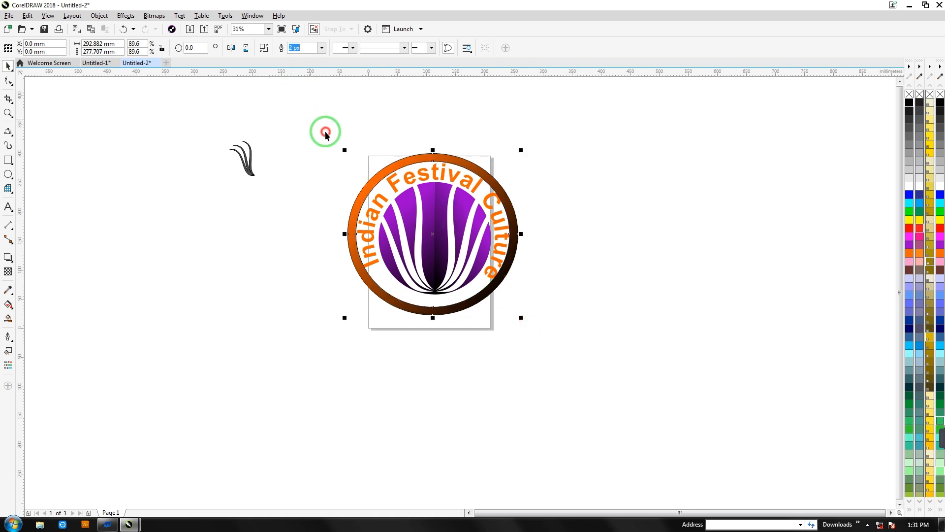
Centre the ring, curved text and purple circle on one another and set the outline width of all of them to None.
left_click_drag(326, 133, 542, 333)
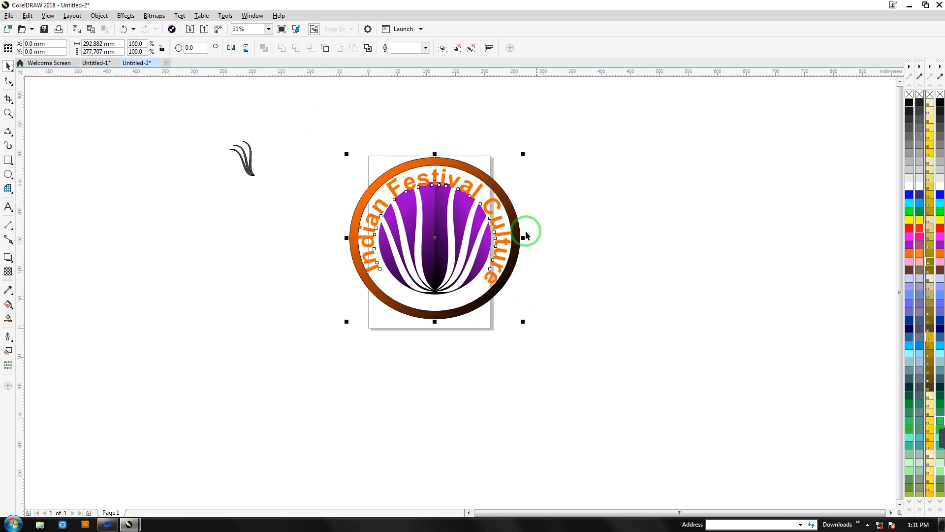
left_click(425, 48)
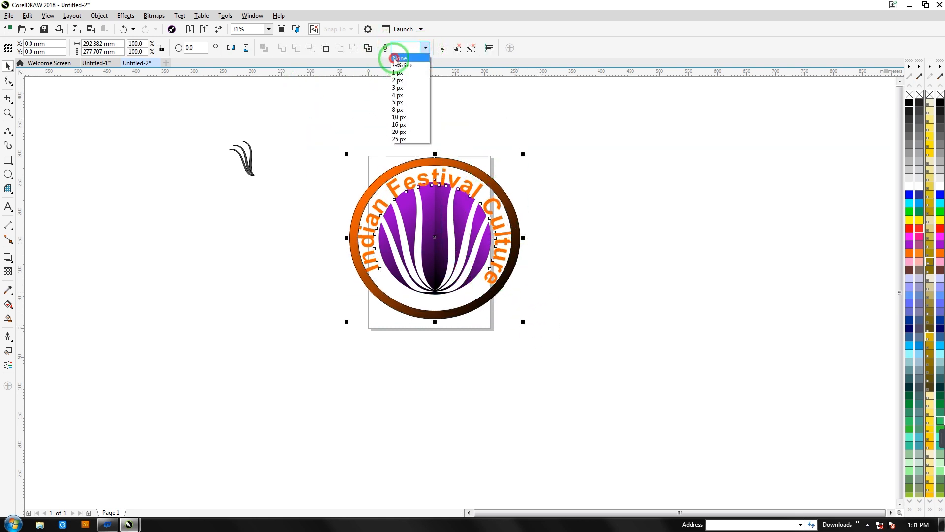
left_click(400, 58)
left_click_drag(328, 121, 539, 326)
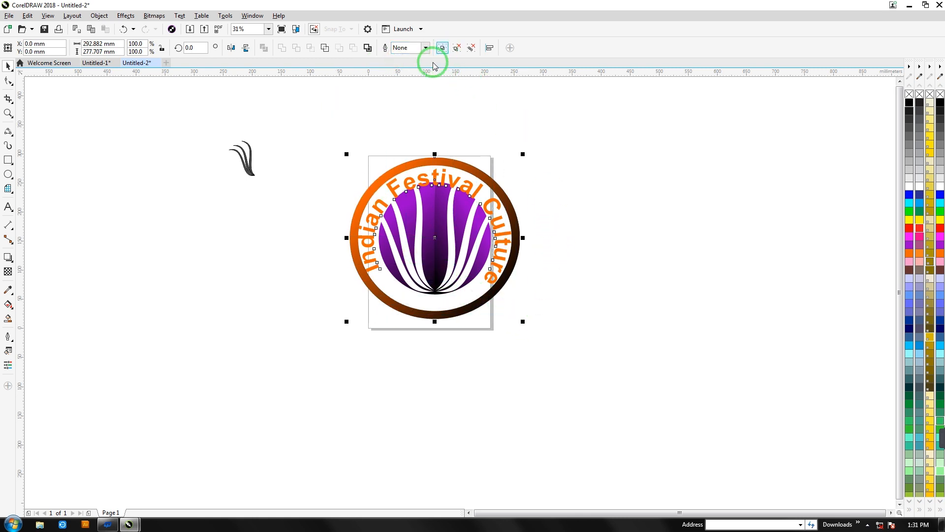
Move the purple ribbon-cut circle slightly down to leave more space below the curved text.
left_click(422, 203)
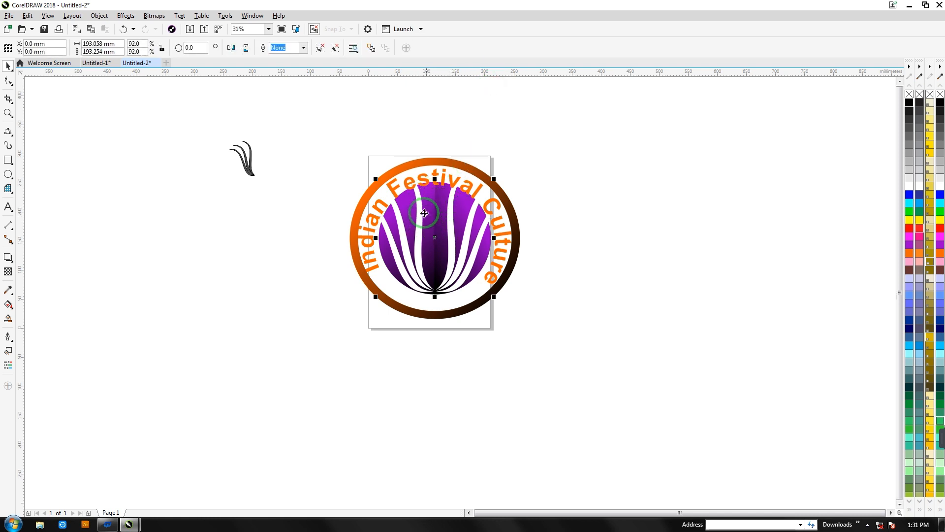
left_click(396, 191)
left_click_drag(426, 260, 428, 260)
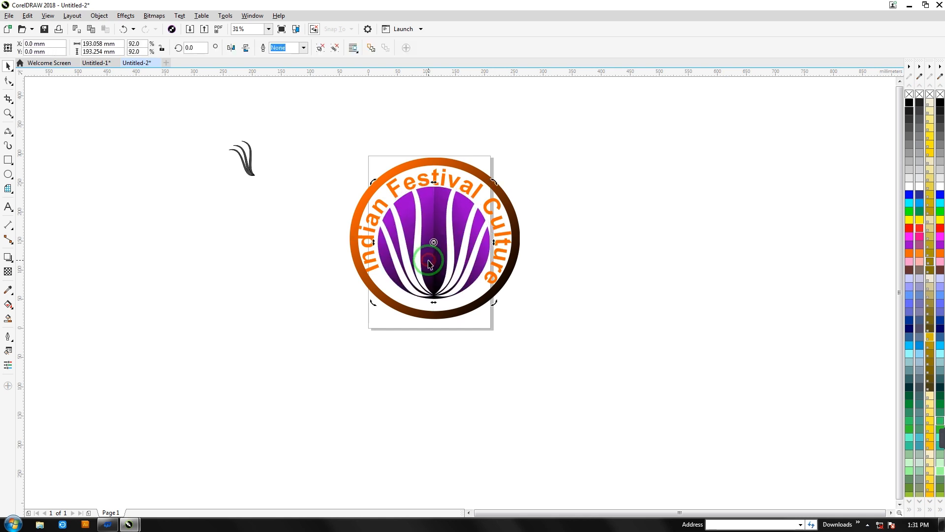
Enlarge the gradient ring to about 314 by 298 mm around the curved text.
left_click(395, 323)
left_click(390, 309)
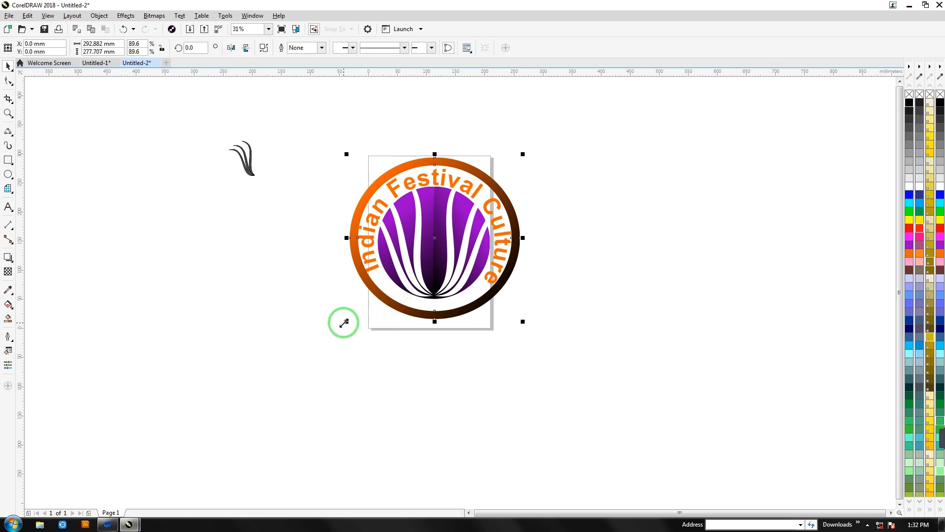
mouse_move(346, 323)
left_mouse_down()
mouse_move(329, 323)
mouse_move(335, 338)
left_mouse_up()
left_click(323, 213)
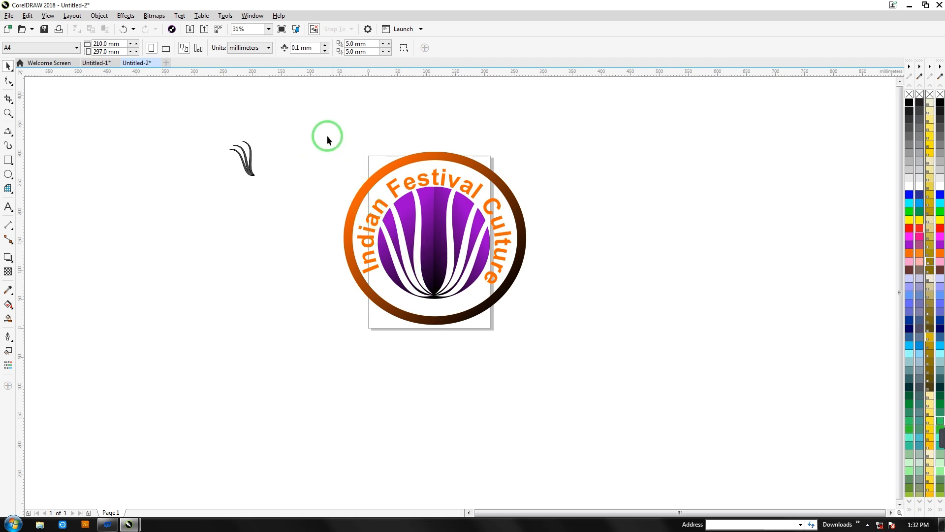
Try an orange-to-purple gradient fill on the curved "Indian Festival Culture" text and undo it.
left_click_drag(520, 318, 559, 353)
left_click(561, 338)
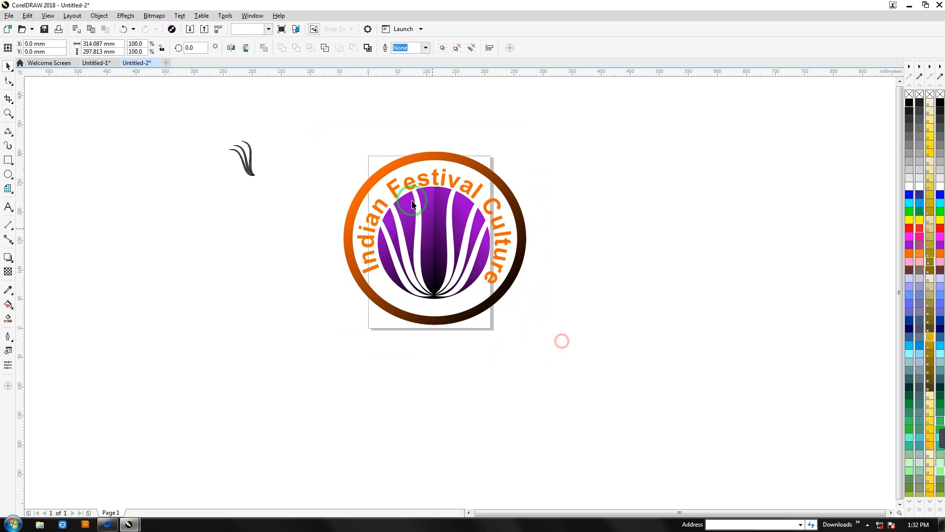
left_click(393, 188)
left_click(391, 187)
key("g")
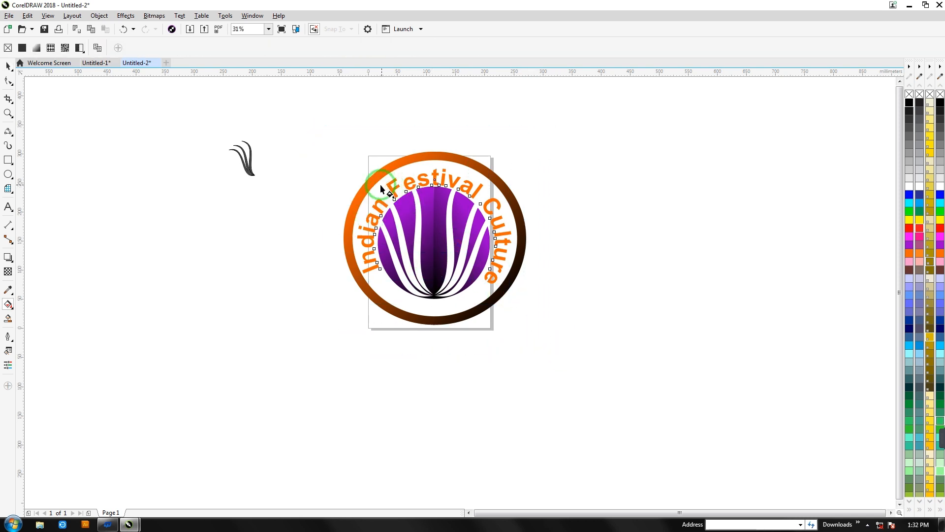
left_click_drag(369, 227, 552, 248)
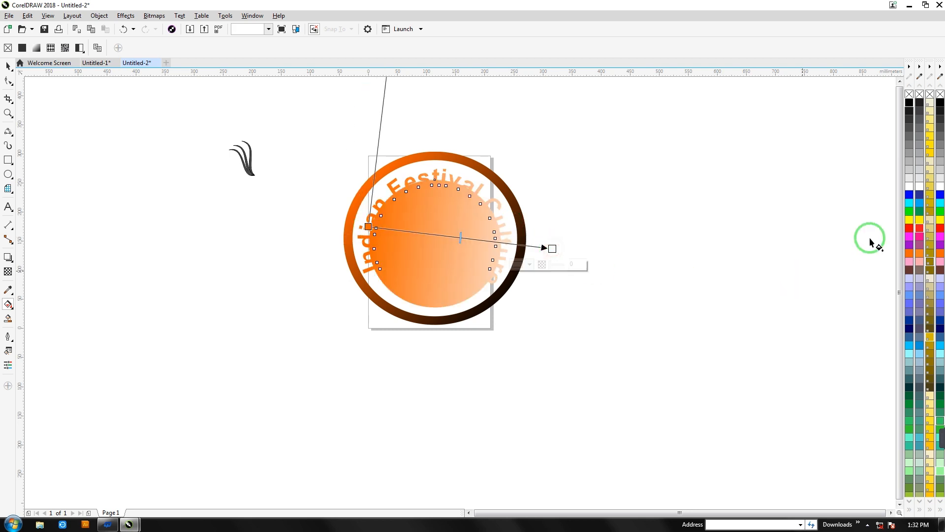
left_click(910, 245)
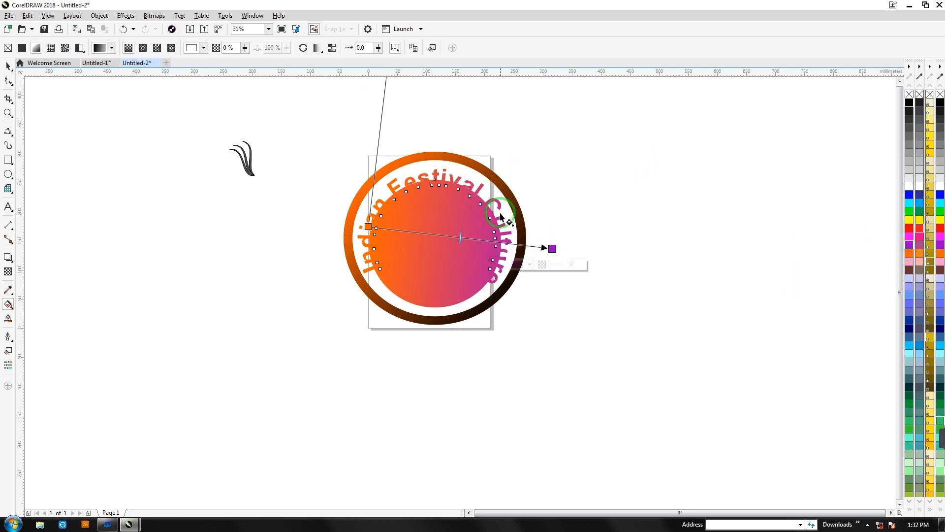
key("ctrl+z")
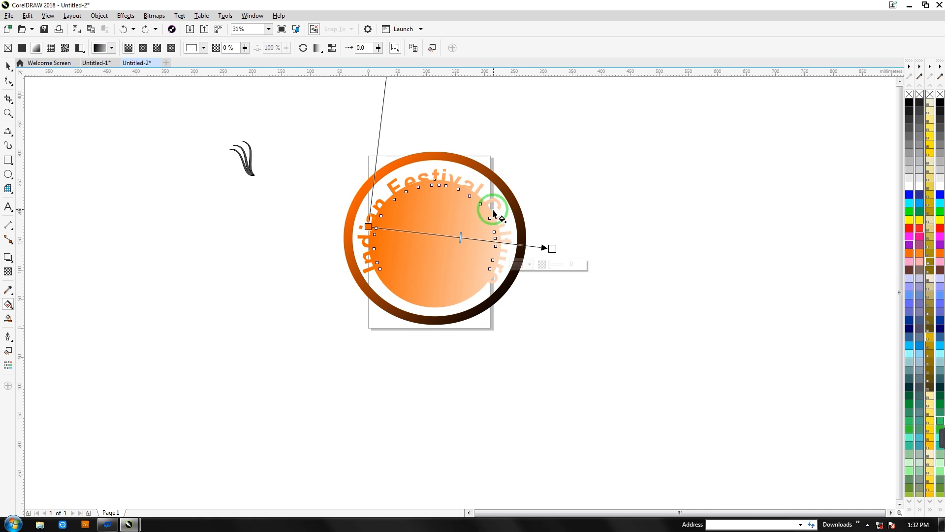
key("ctrl+z")
left_click(321, 223)
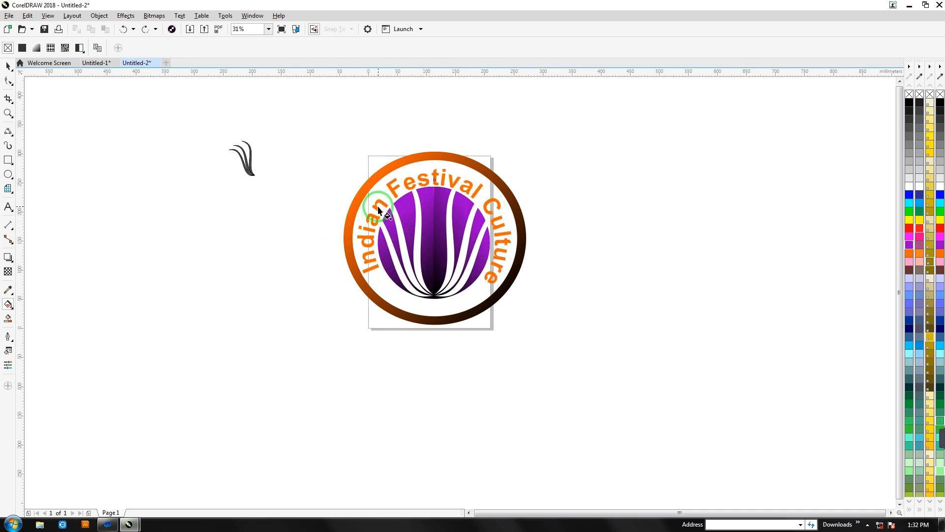
Group the ring, curved text and purple circle into one logo and move it to the empty area left of the page.
left_click(377, 209)
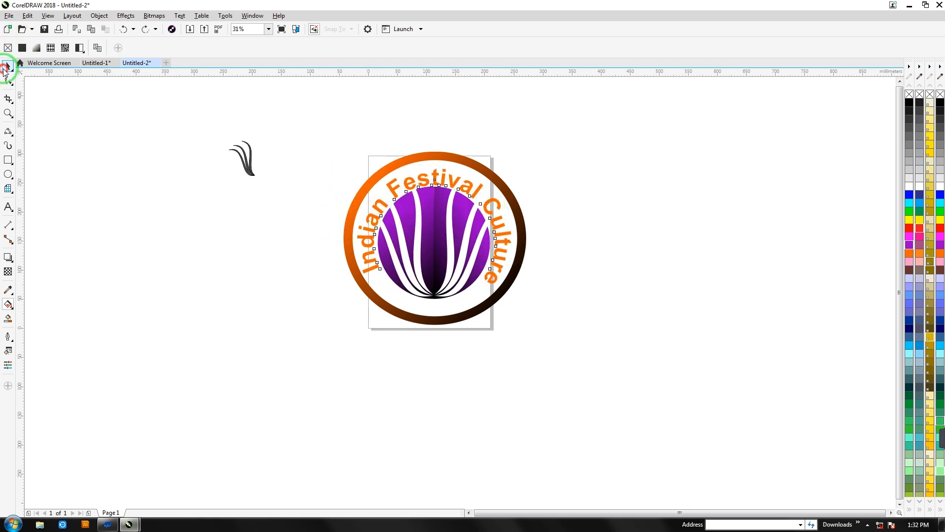
left_click(6, 66)
left_click_drag(317, 123, 573, 360)
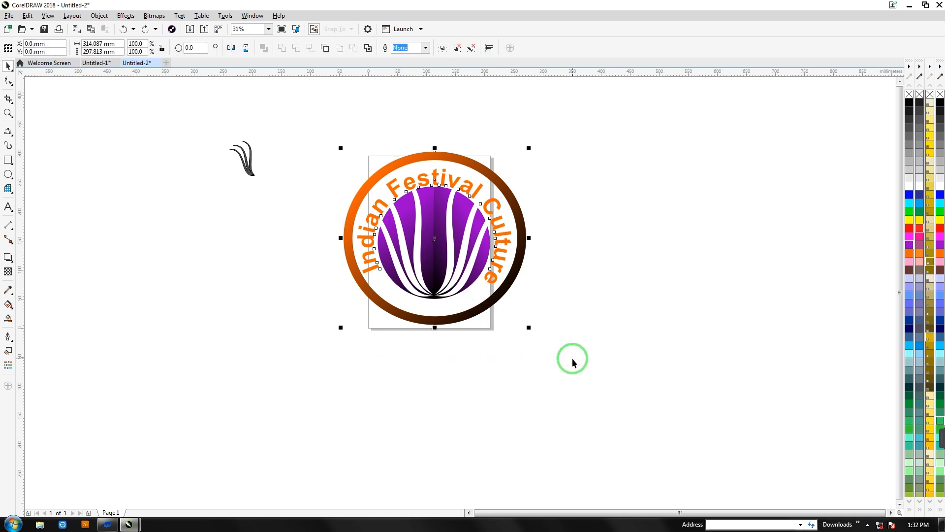
left_click_drag(460, 233, 238, 275)
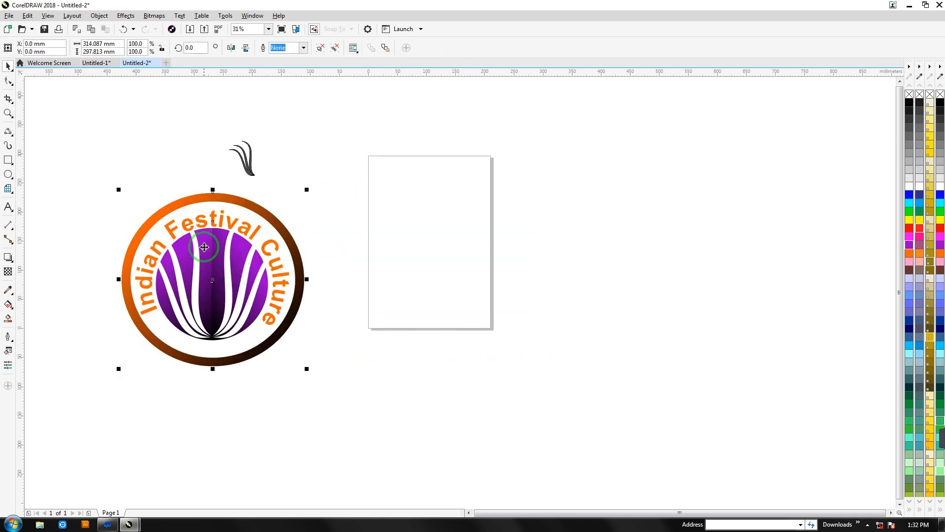
Place three evenly spaced copies of the logo in a row to the right of the original and nudge the last copy slightly.
left_click_drag(205, 248, 408, 243)
key("ctrl+d")
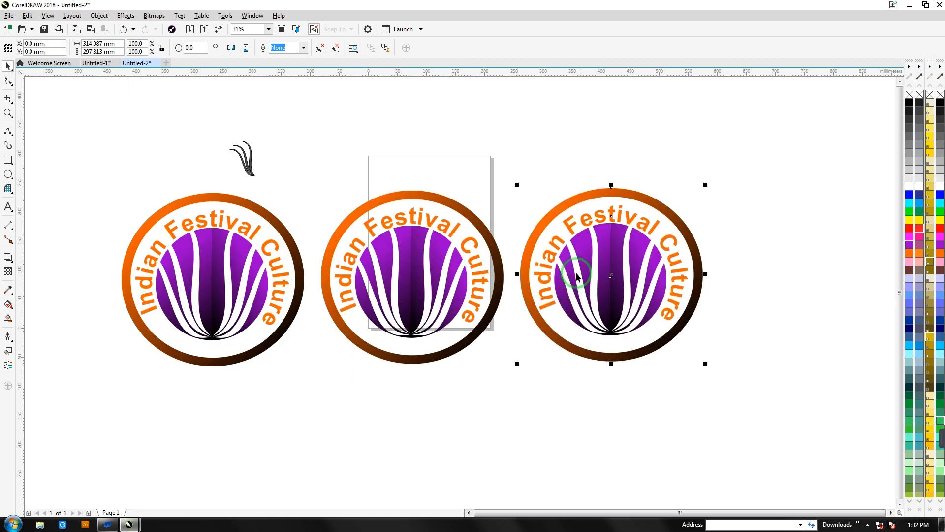
key("ctrl+d")
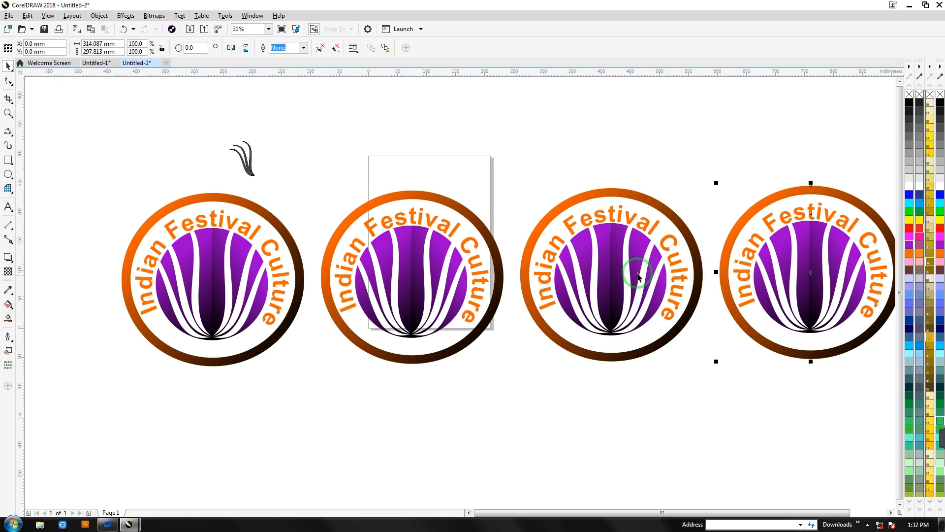
left_click_drag(766, 513, 830, 511)
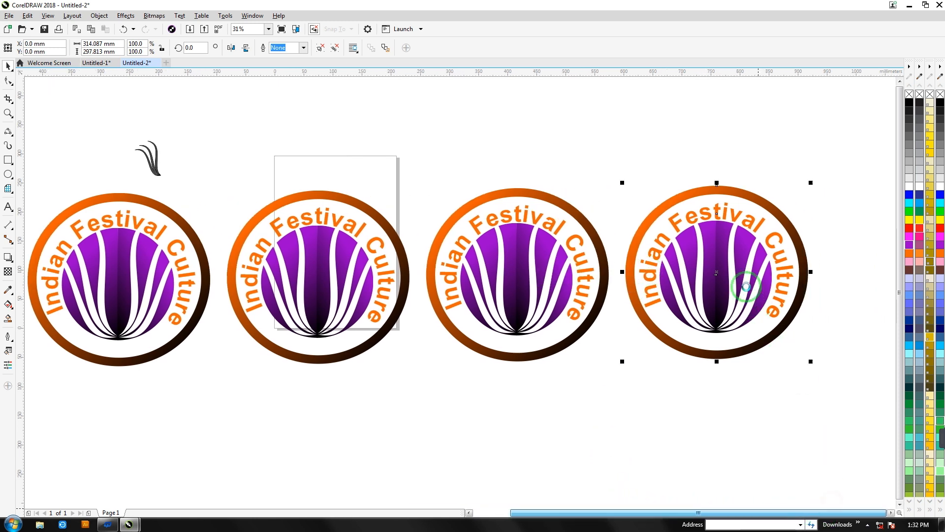
left_click_drag(741, 282, 746, 285)
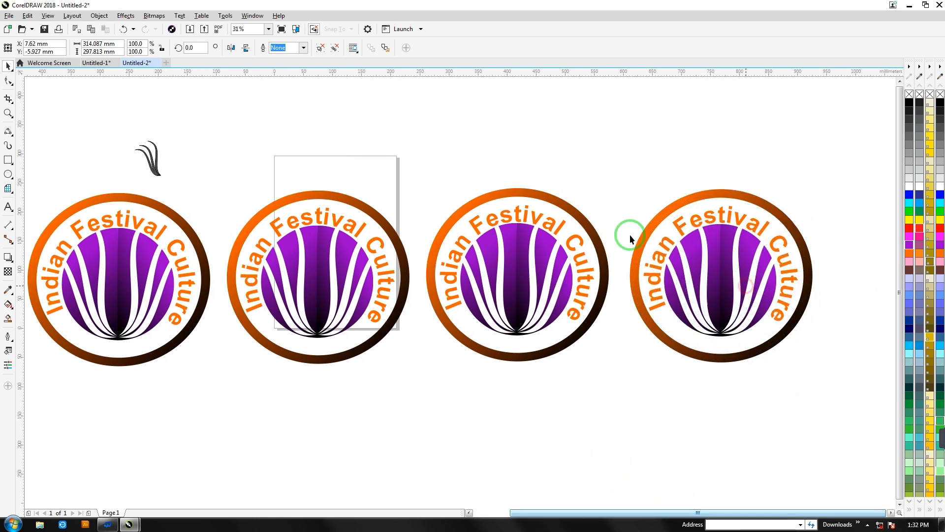
Draw a rectangle about 368 by 366 mm over the last logo copy, fill it with black and send it behind the logo.
left_click(8, 159)
left_click_drag(613, 164, 830, 378)
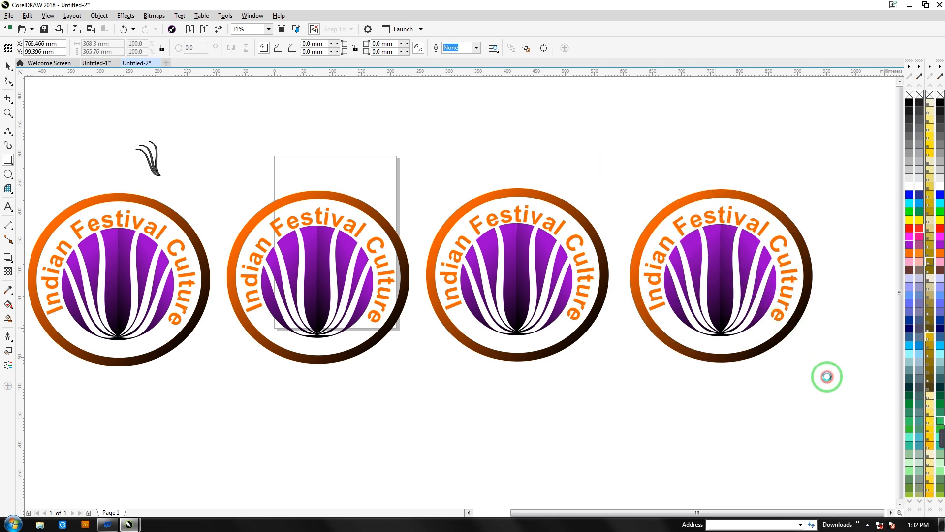
left_click(909, 118)
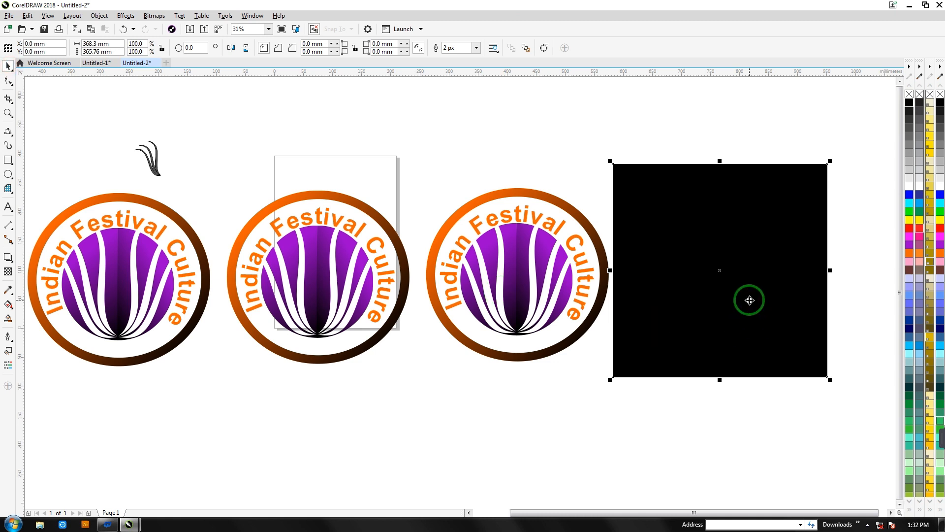
key("shift+Page_Down")
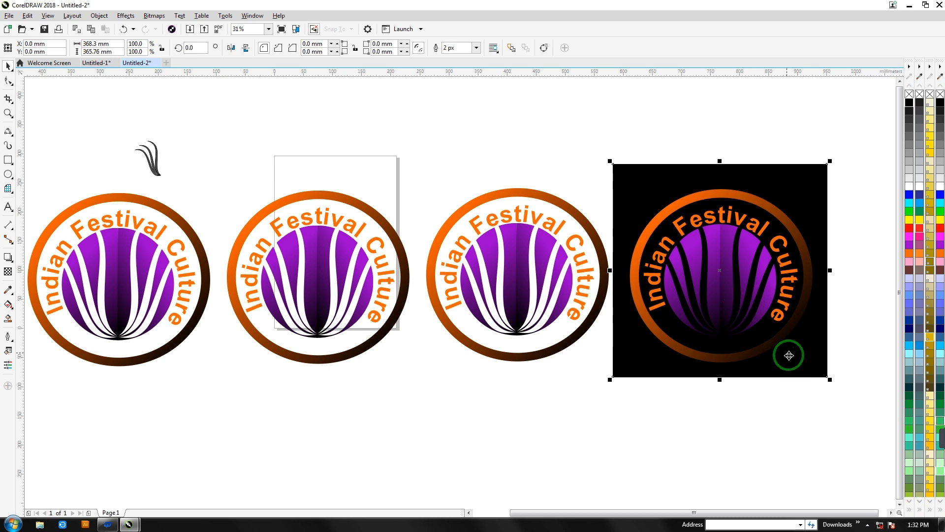
left_click(819, 418)
Select the last logo copy together with its black background and apply Trim to them.
left_click_drag(594, 153, 843, 403)
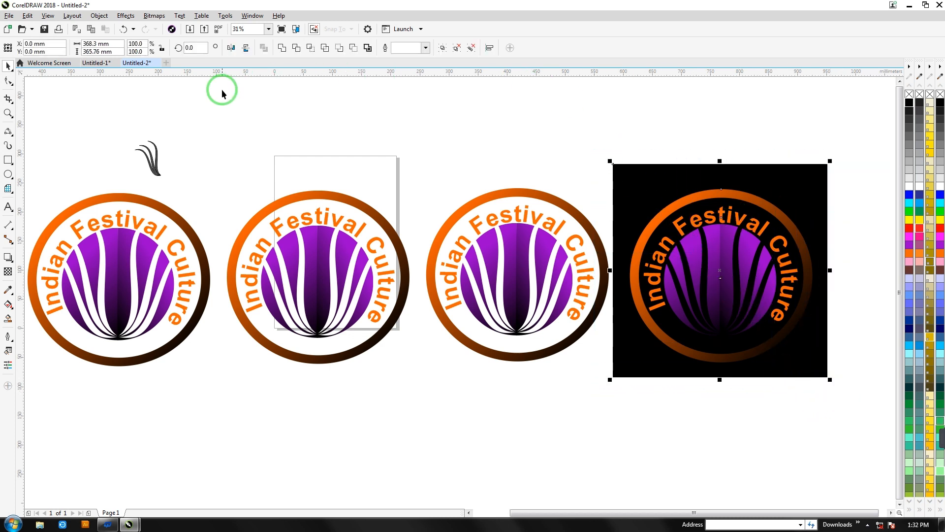
left_click(297, 49)
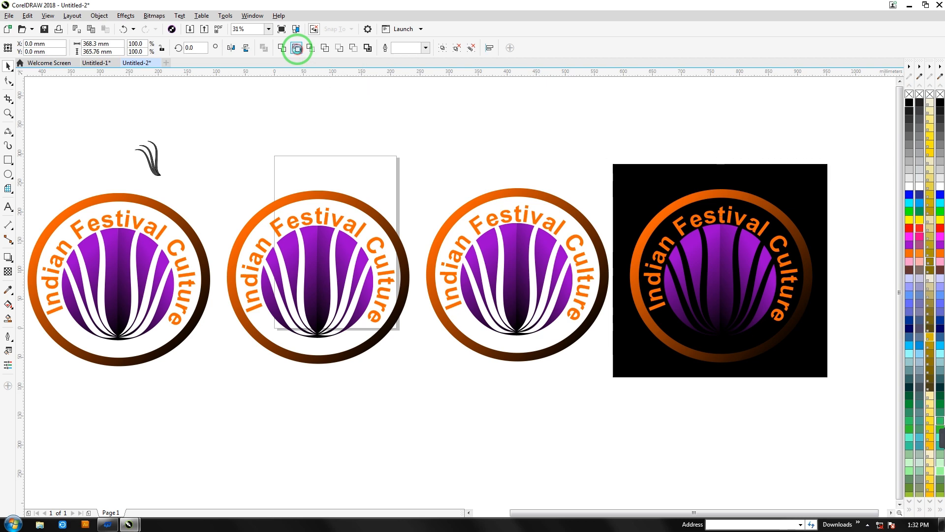
left_click(494, 126)
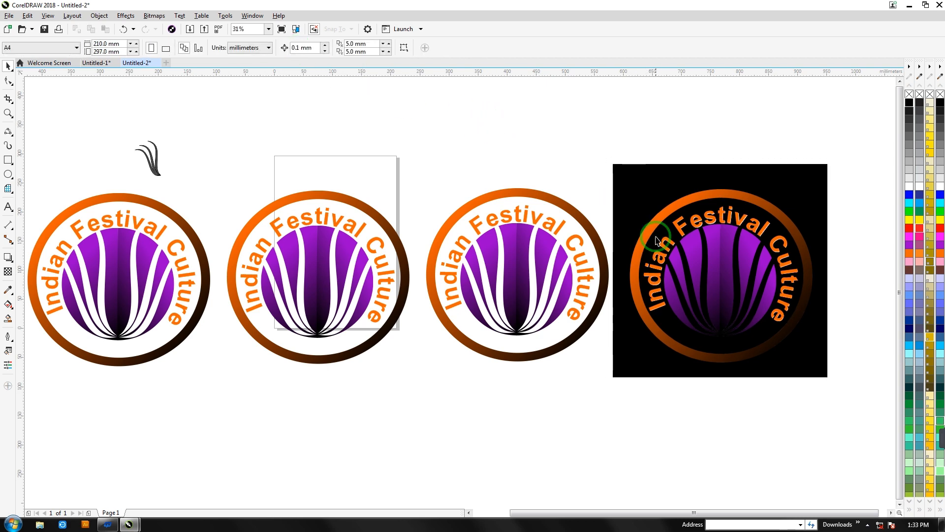
Move the purple logo copy off the black square to the empty area below the first logos and shift the trimmed square slightly.
left_click_drag(653, 239, 152, 384)
left_click_drag(637, 360, 647, 353)
left_click(670, 398)
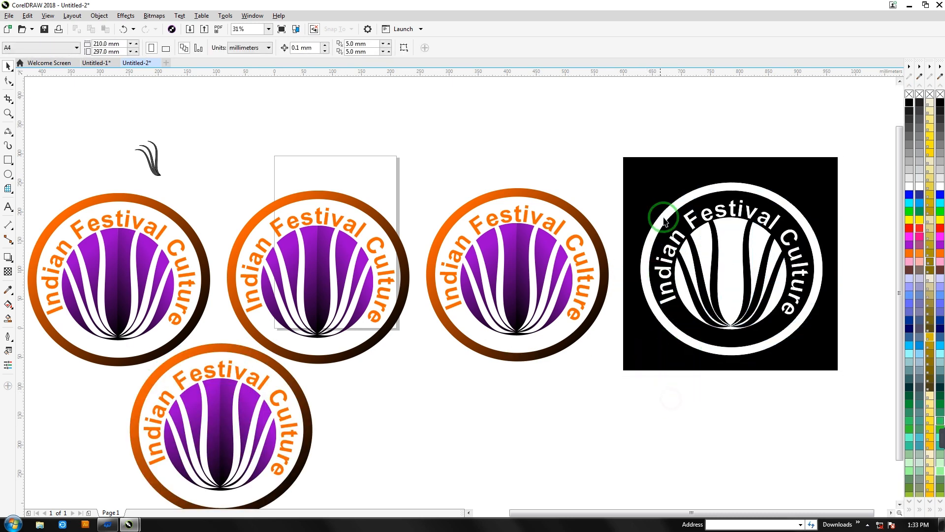
Draw a rectangle about 329 by 113 mm over the upper part of the black square's cut-out logo and fill it orange.
left_click(7, 160)
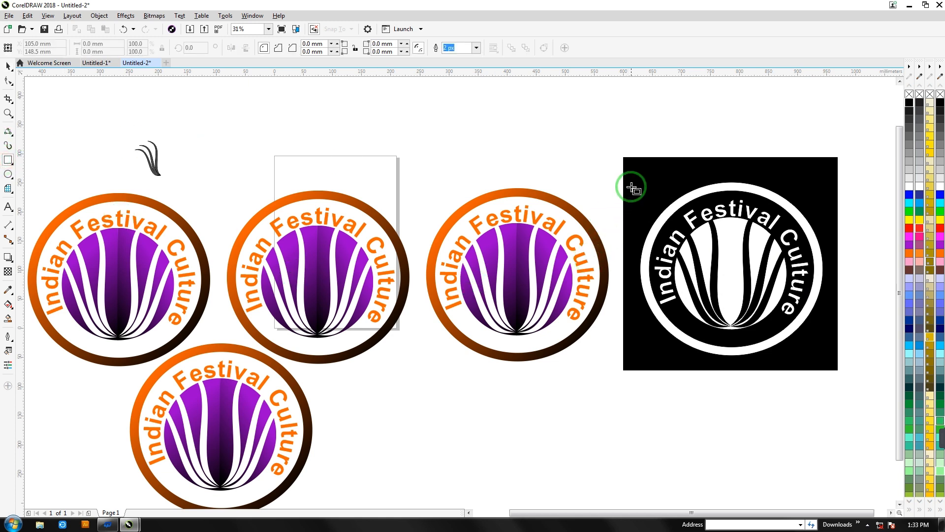
left_click_drag(636, 175, 831, 242)
left_click(910, 253)
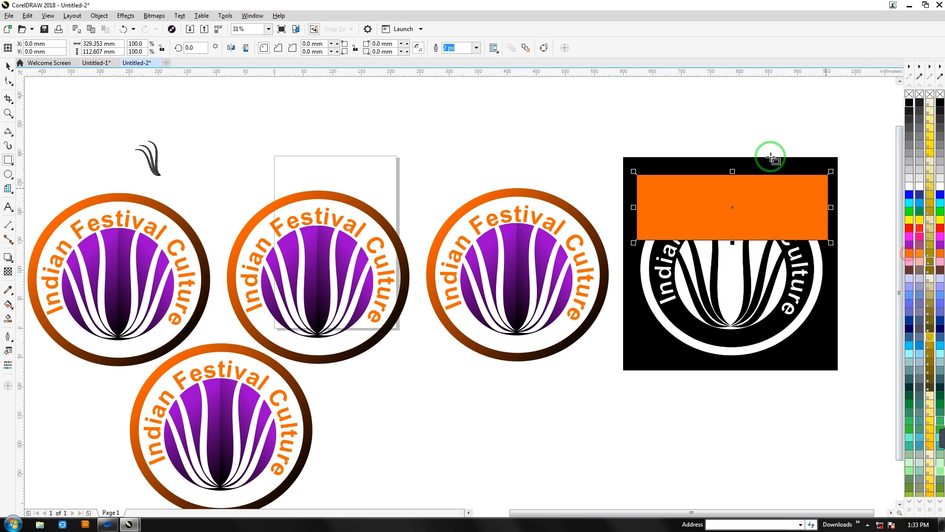
left_click(6, 67)
left_click(691, 418)
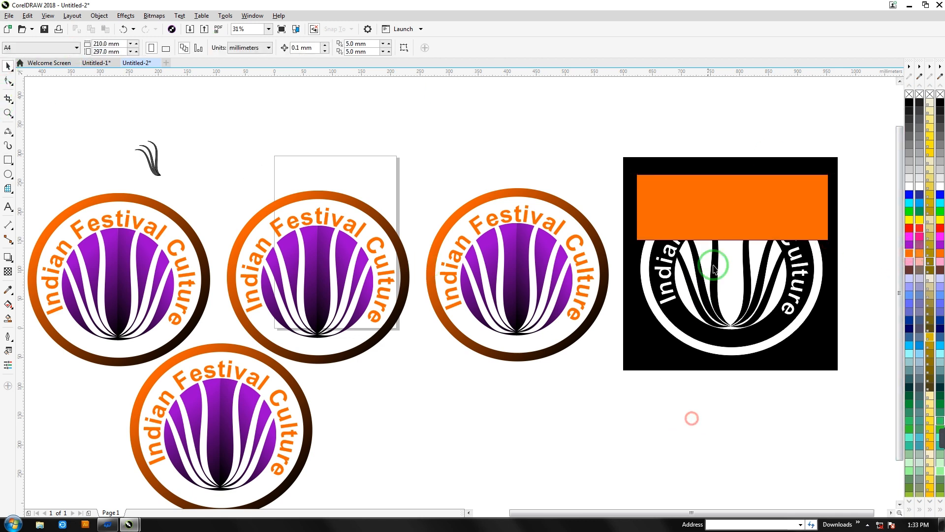
Place a green copy of the orange rectangle, about 127 mm tall, over the lower part and bring the black square in front of both.
left_click(711, 240)
left_click_drag(715, 227, 730, 364)
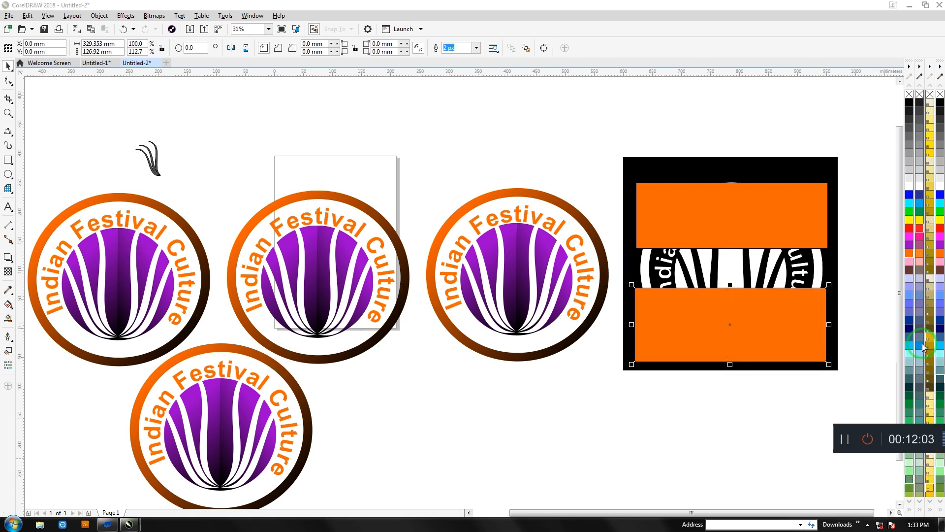
left_click(920, 211)
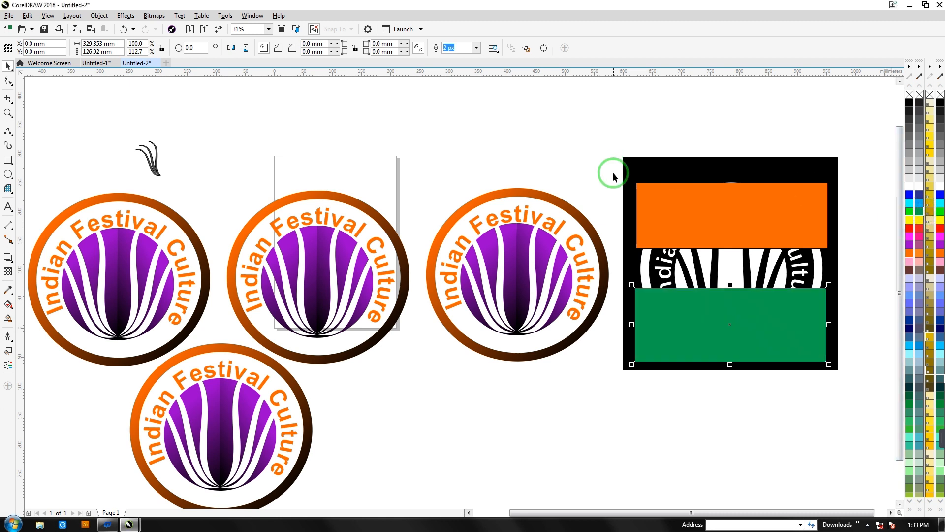
left_click(669, 165)
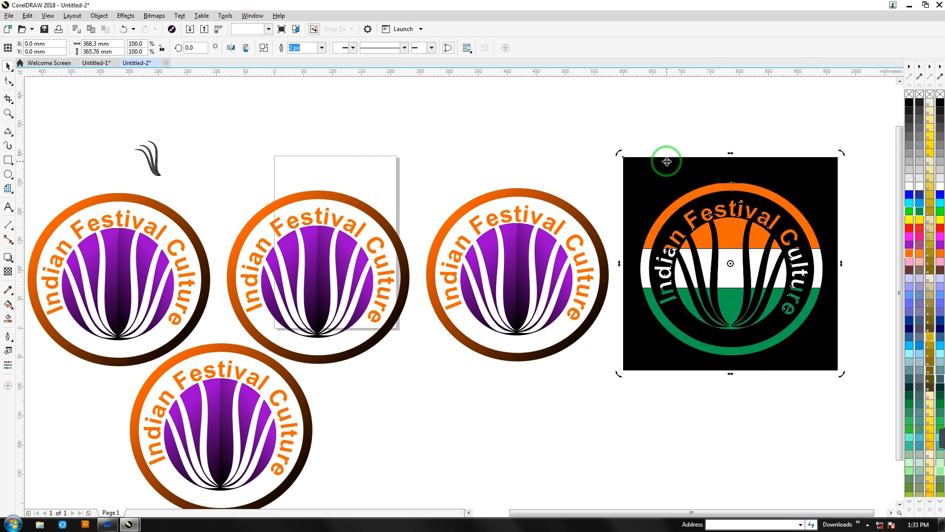
Remove the outlines from the black square and its colour bands, and nudge the black square slightly downward.
left_click_drag(609, 134, 851, 388)
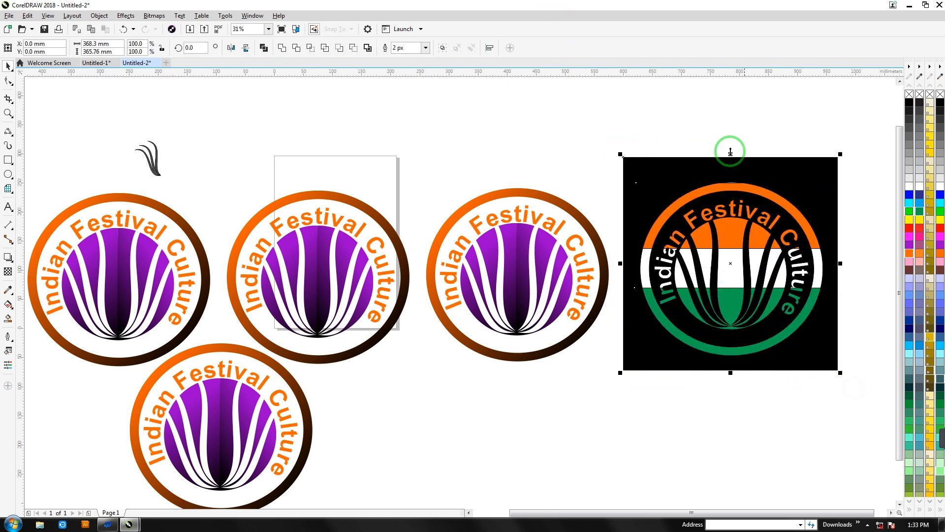
left_click(426, 47)
left_click(406, 56)
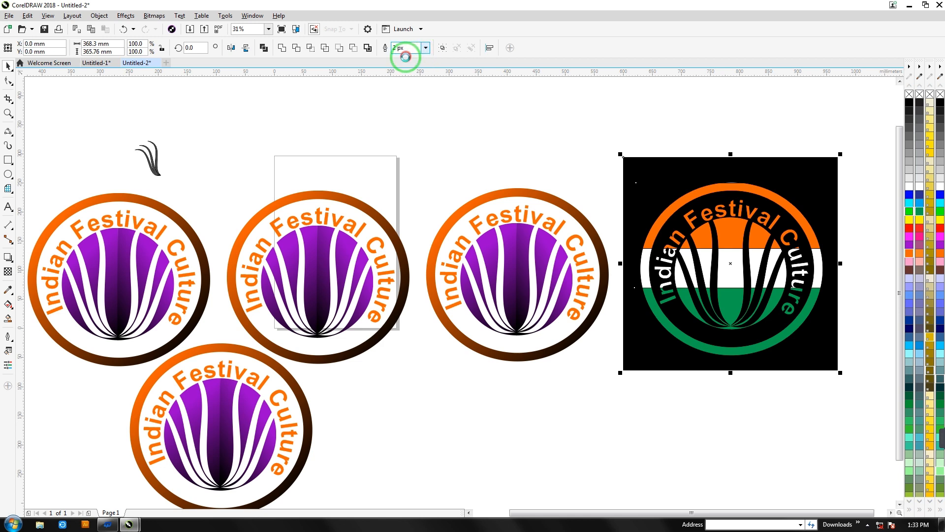
left_click(532, 101)
left_click(701, 178)
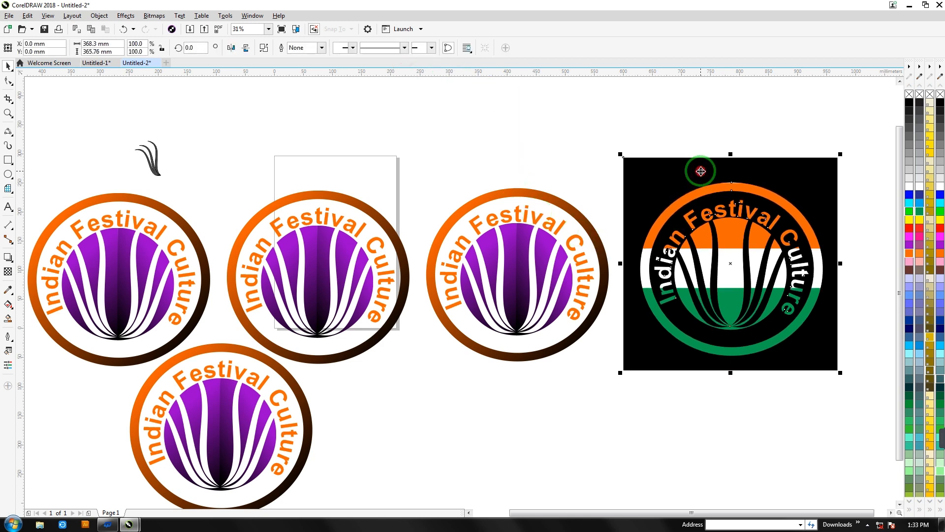
left_click_drag(699, 173, 700, 174)
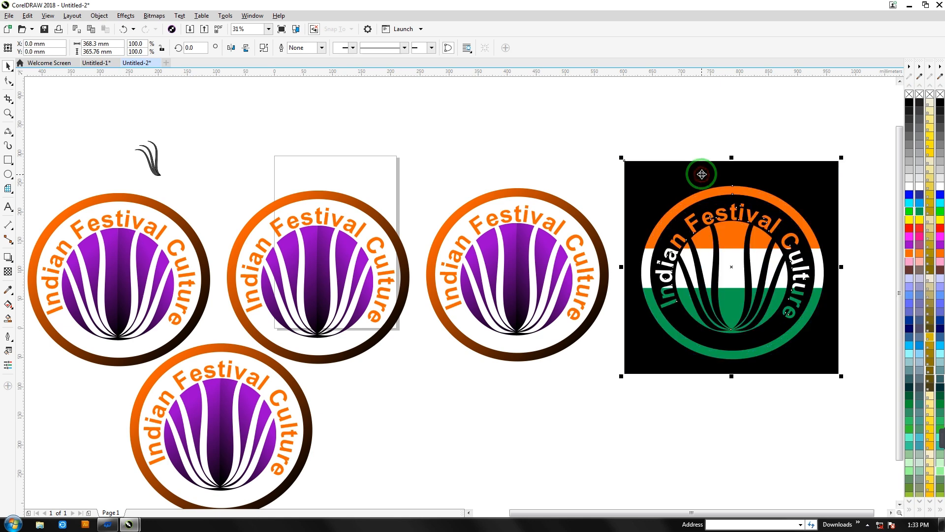
left_click(601, 118)
Delete the spare purple logo below the row and place the dark petal strokes there, enlarged to about 107 by 145 mm.
left_click_drag(231, 352, 407, 388)
key("Delete")
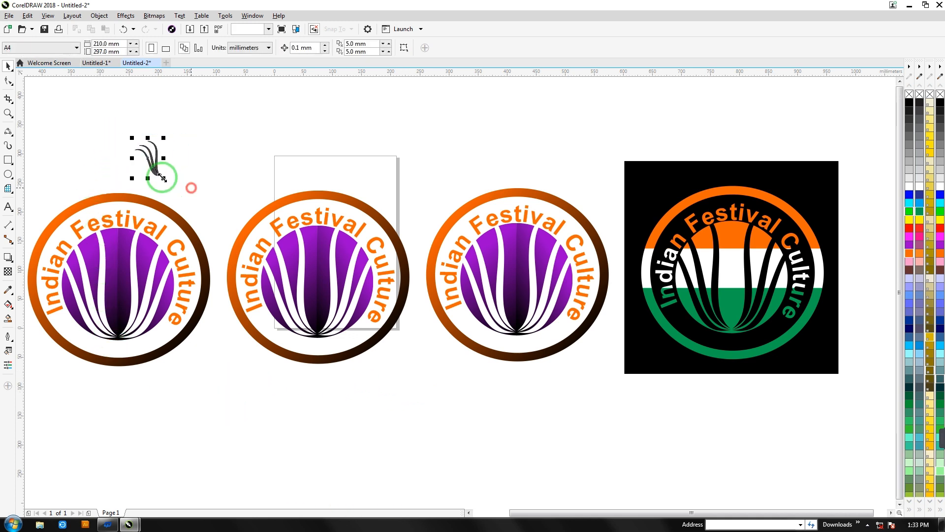
left_click_drag(163, 178, 489, 474)
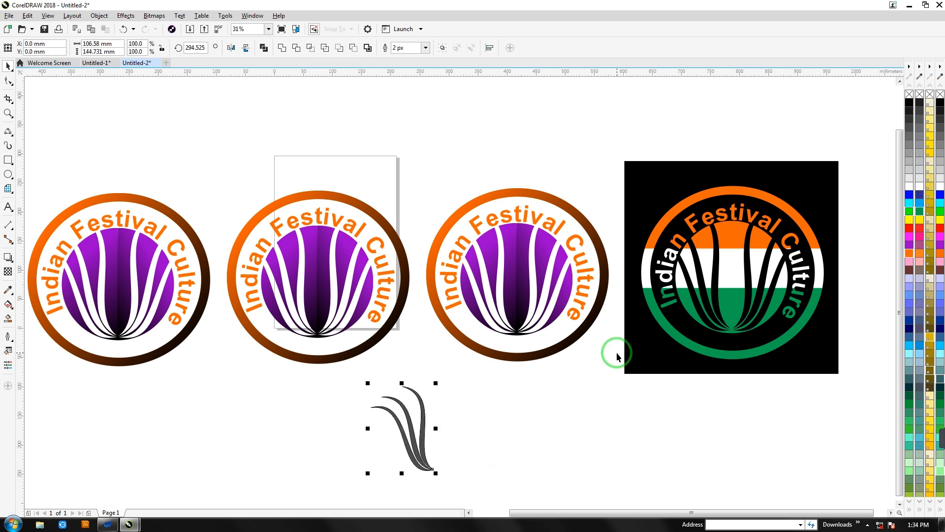
Give the petal strokes a linear gradient fill from dark grey to purple.
left_click_drag(899, 163, 901, 211)
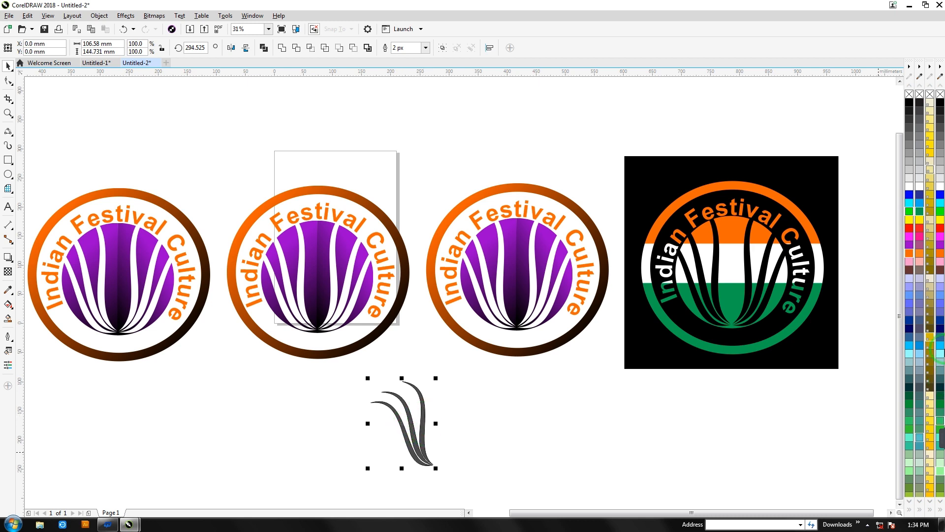
key("g")
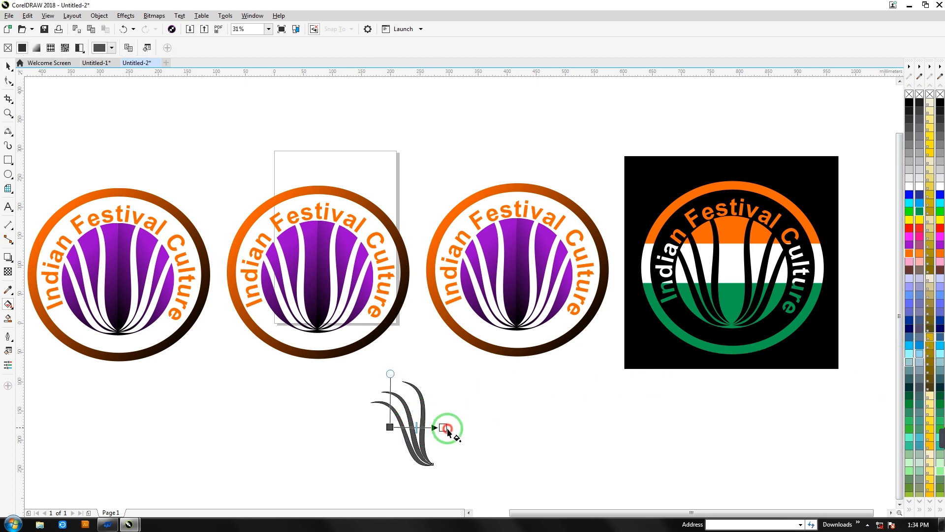
left_click_drag(447, 430, 453, 428)
left_click(940, 244)
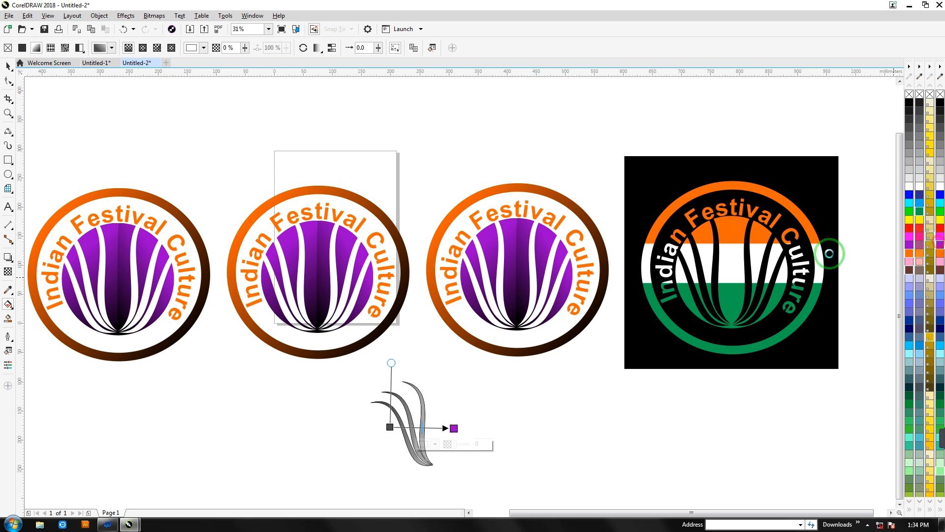
left_click_drag(387, 428, 377, 424)
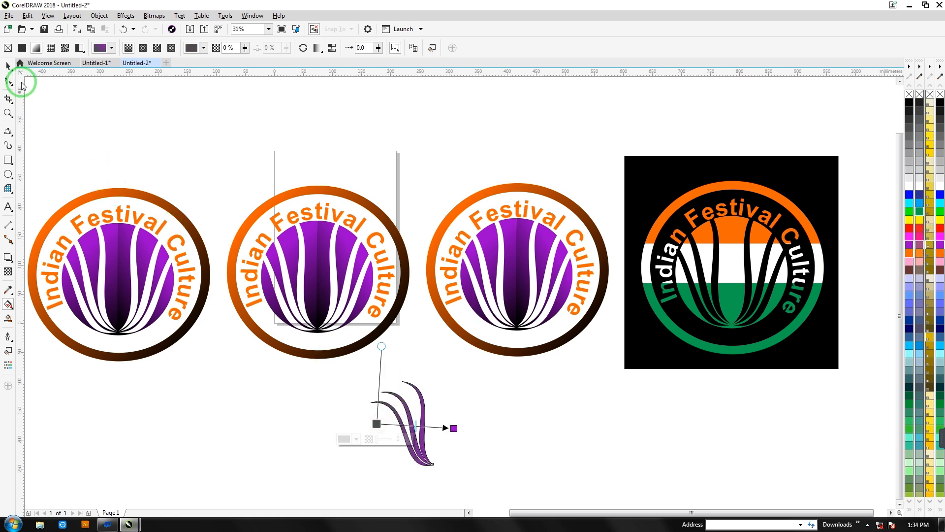
left_click(7, 65)
Duplicate the petal strokes, mirror the copy horizontally and place it against the original to form a symmetrical flower.
key("ctrl+d")
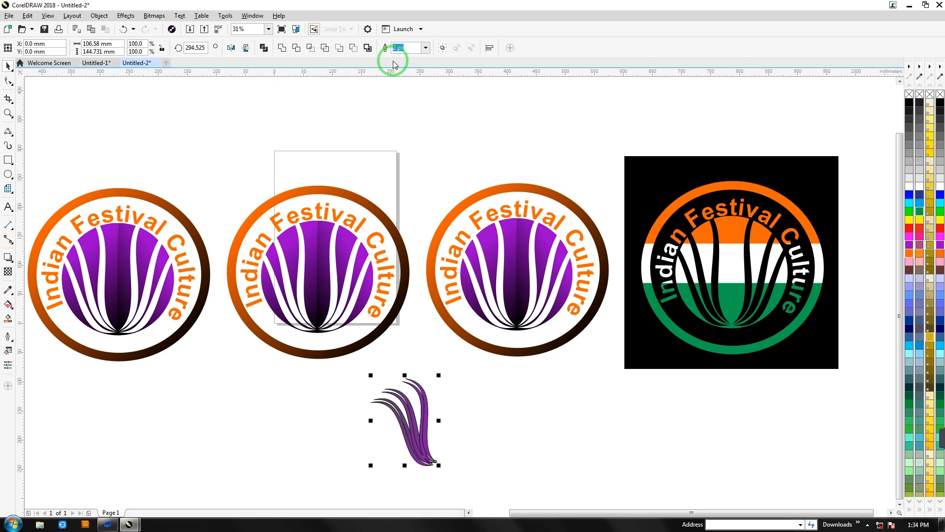
left_click(230, 48)
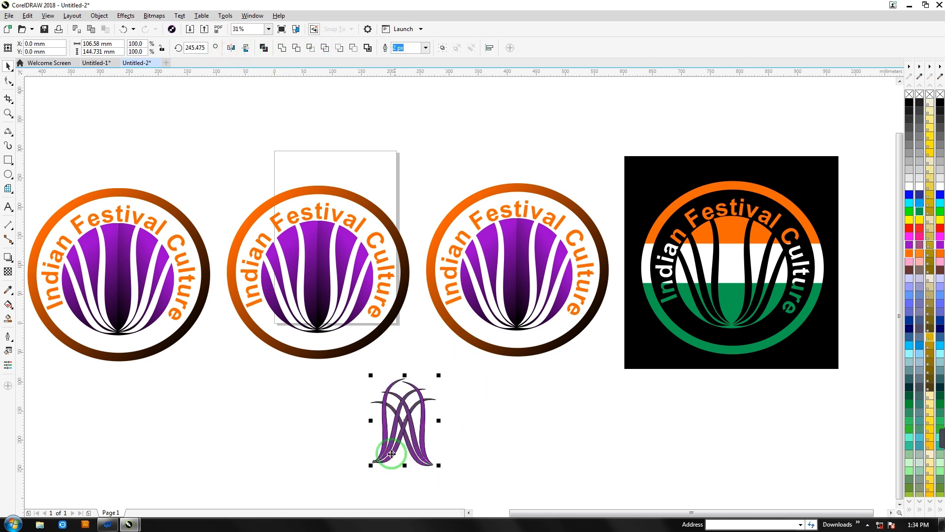
left_click_drag(391, 453, 443, 455)
Group the two mirrored petal halves into one flower and move it up slightly.
left_click(508, 448)
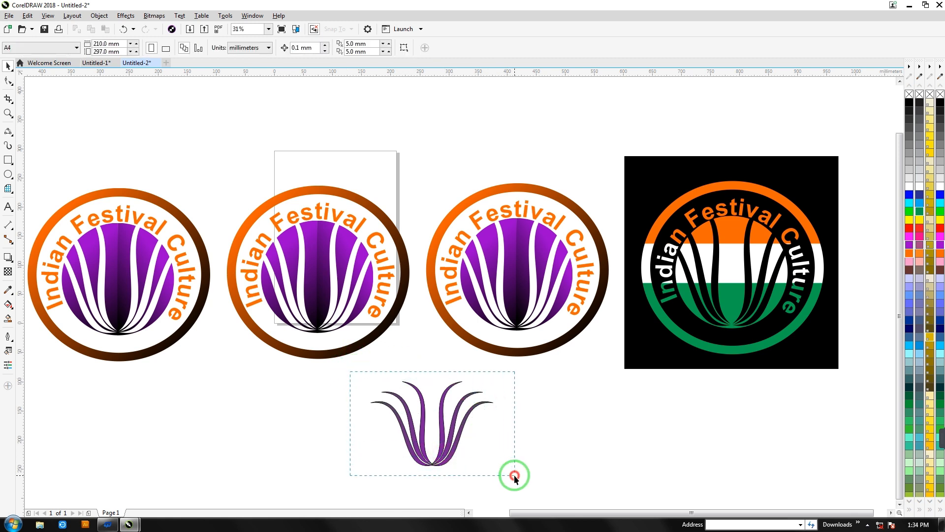
left_click_drag(515, 477, 514, 476)
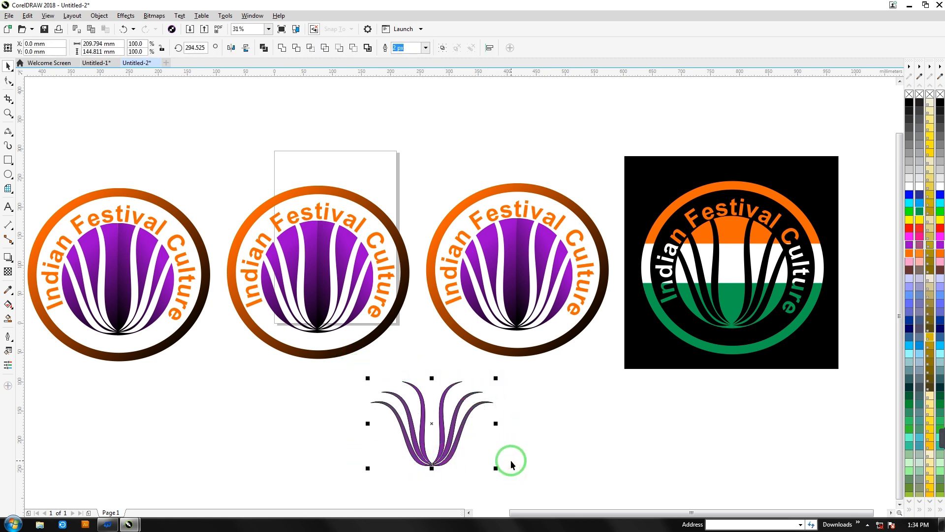
key("ctrl+g")
left_click(481, 442)
left_click_drag(445, 451, 444, 435)
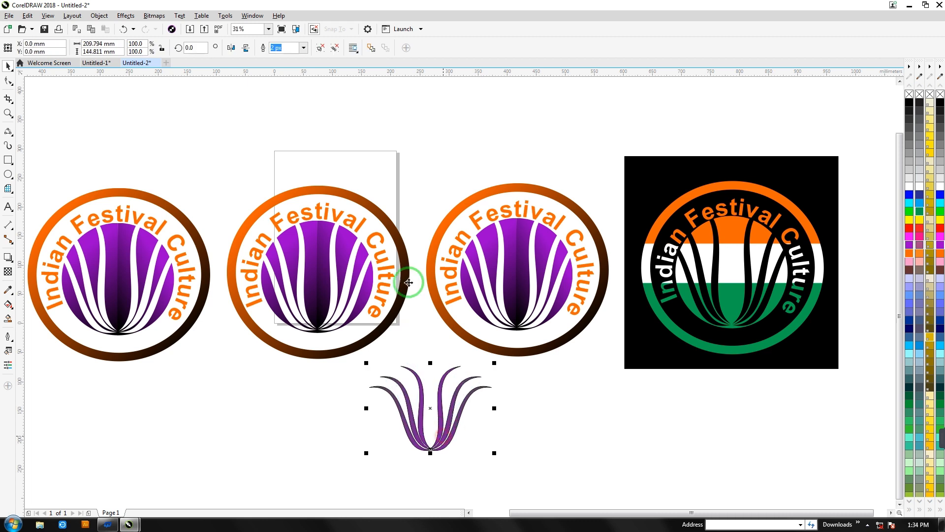
Remove the flower group's outline and reduce its height to about 137 mm.
left_click(303, 49)
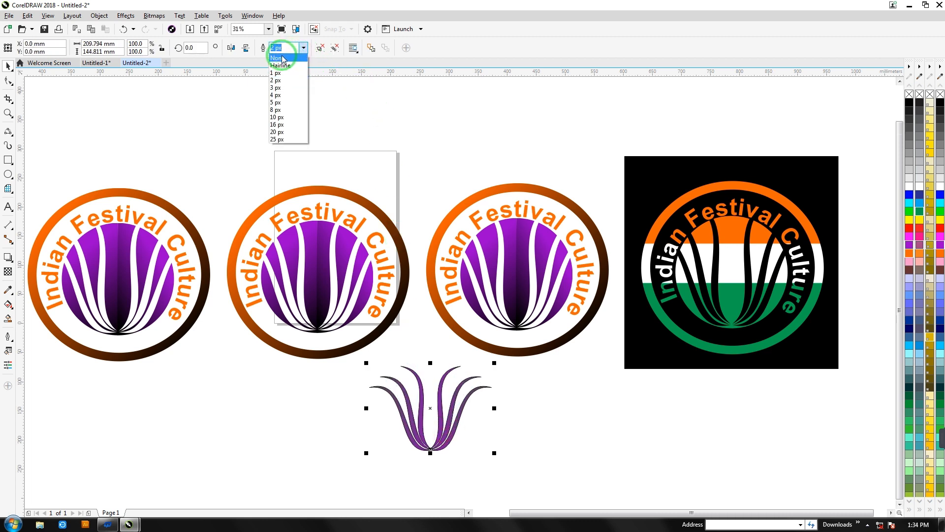
left_click(283, 55)
left_click_drag(431, 363, 430, 368)
Delete the two leftmost purple logos and move the petal flower into the empty area left of the page.
left_click_drag(206, 156, 422, 367)
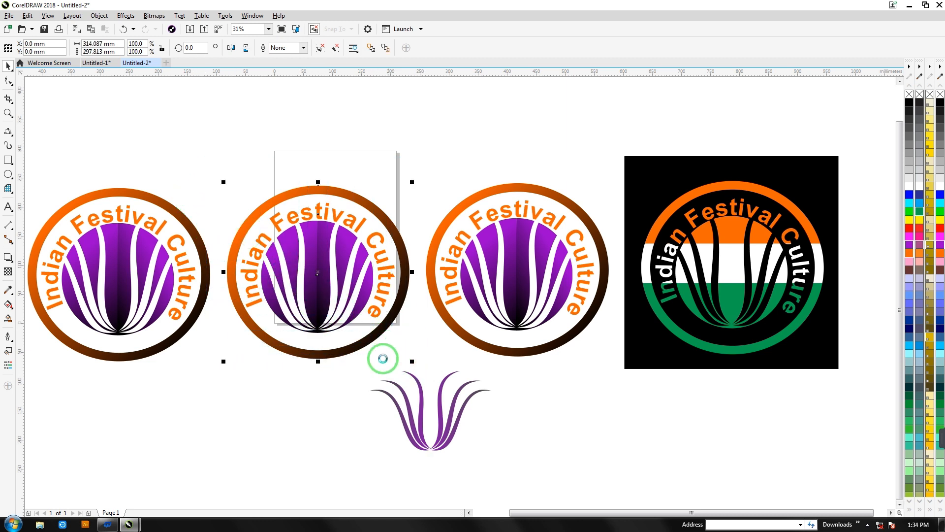
key("Delete")
left_click_drag(111, 333, 118, 384)
key("Delete")
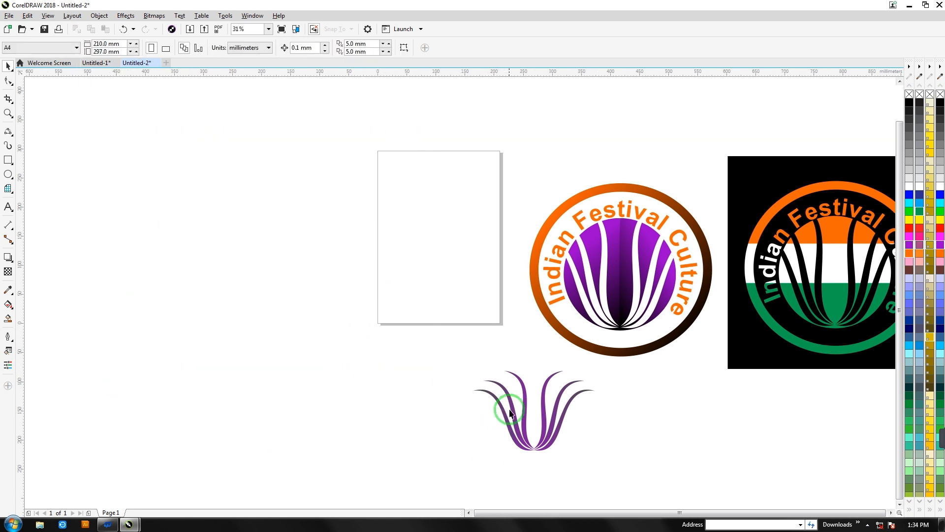
left_click_drag(512, 406, 267, 220)
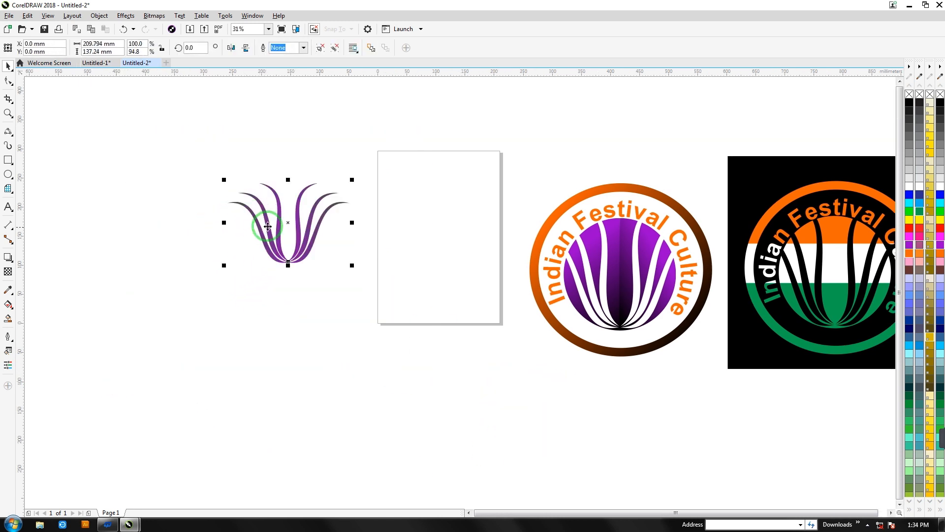
Move the petal flower's centre of rotation to a point about 149 mm straight below its middle.
left_click(280, 235)
left_click(282, 223)
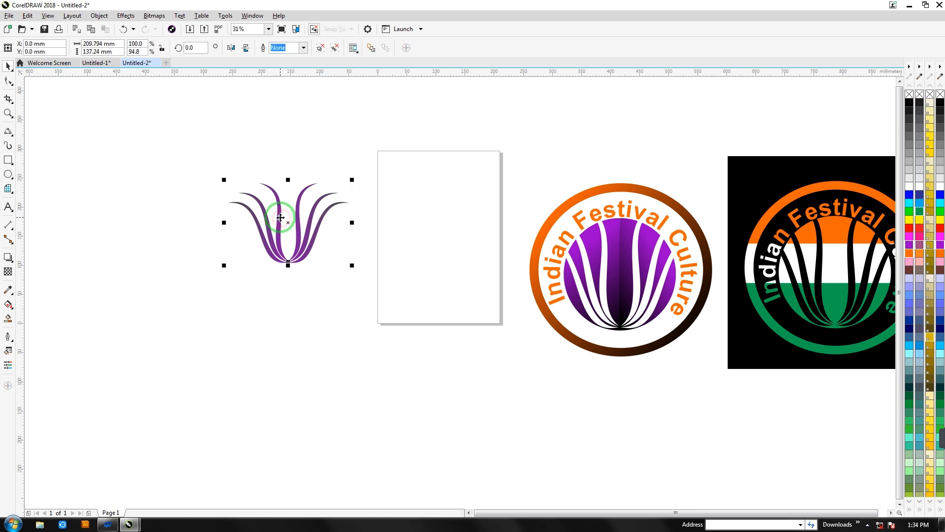
left_click(284, 220)
left_click_drag(288, 223, 288, 303)
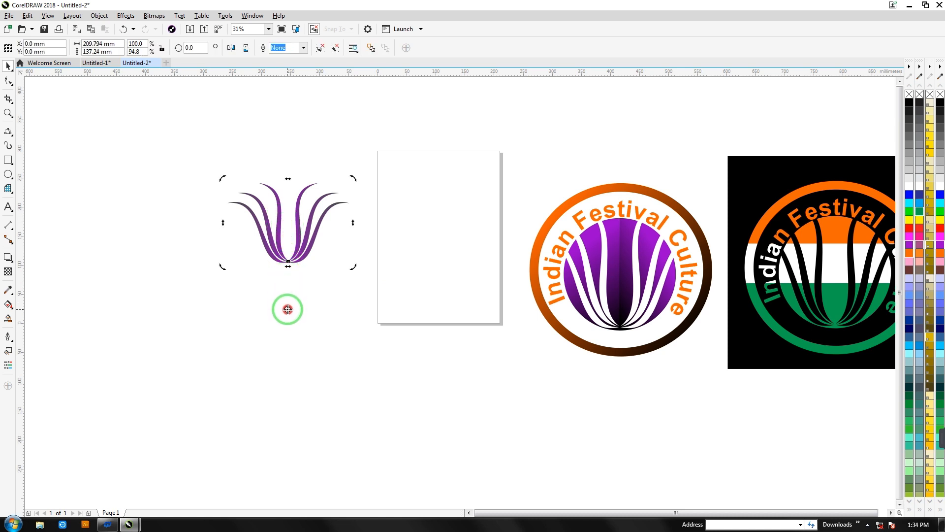
left_click(288, 310)
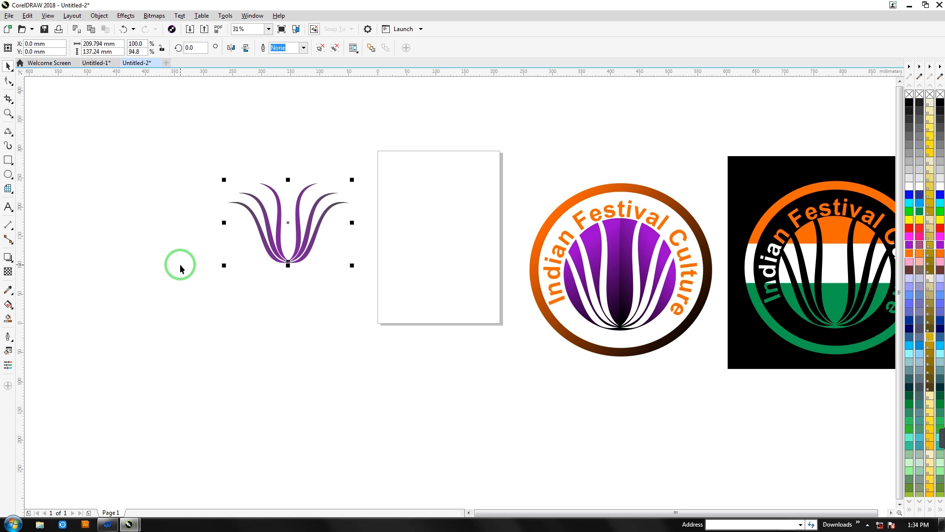
Rotate the petal flower around its shifted centre by 60° with 6 copies to form a circular pattern.
key("alt+F7")
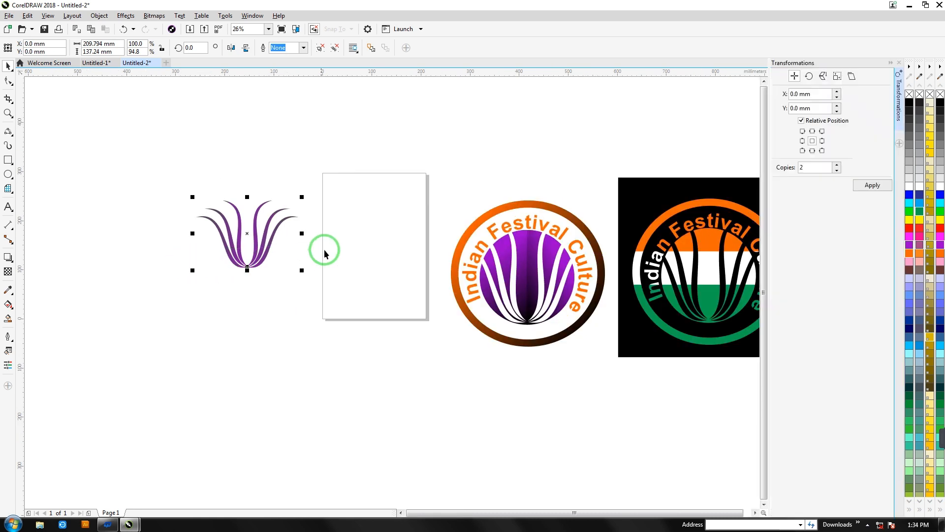
left_click(809, 75)
left_click_drag(817, 97, 773, 94)
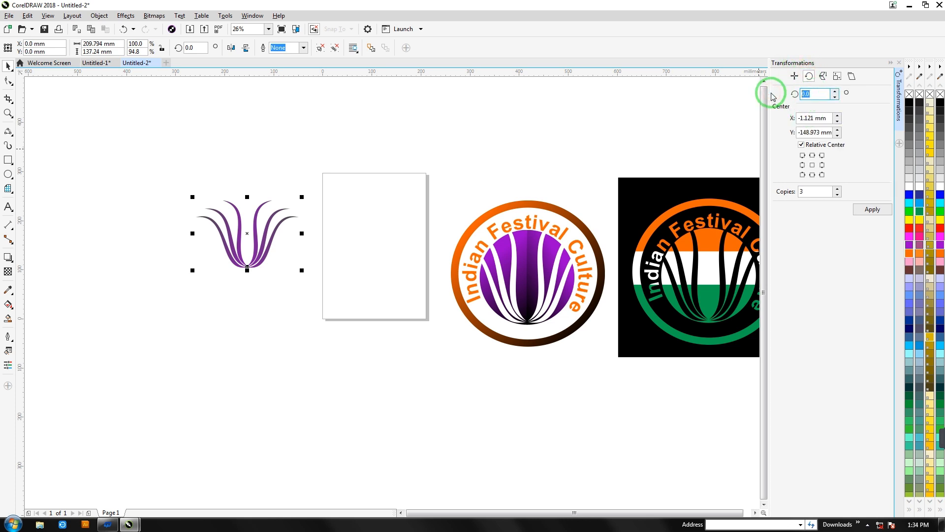
type("60")
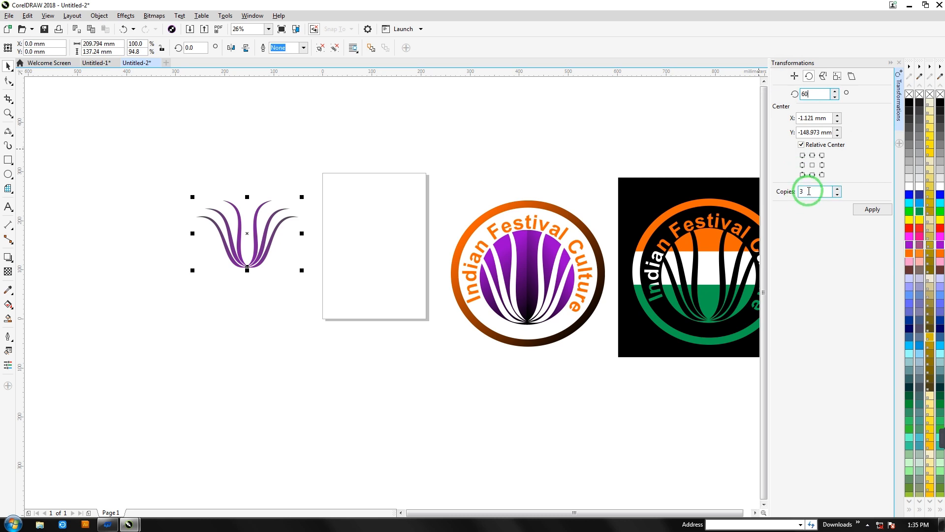
left_click_drag(810, 192, 775, 191)
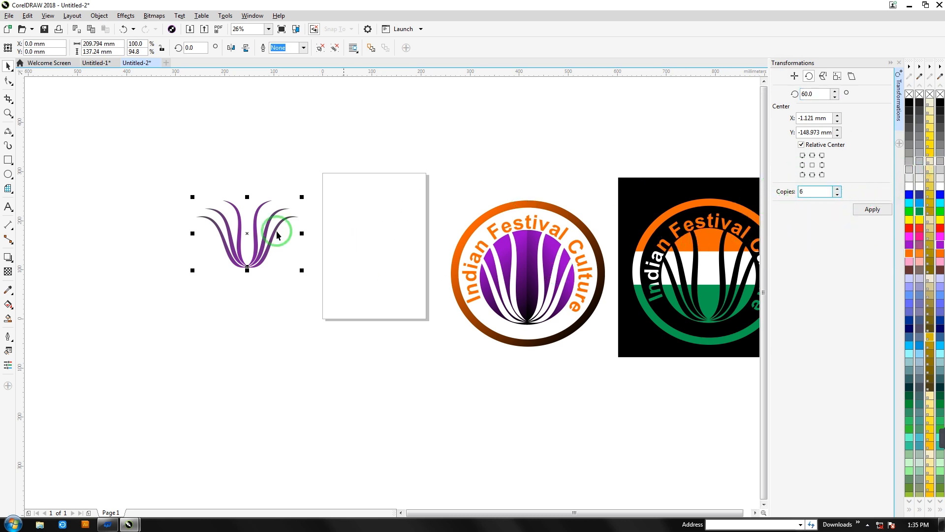
left_click(247, 232)
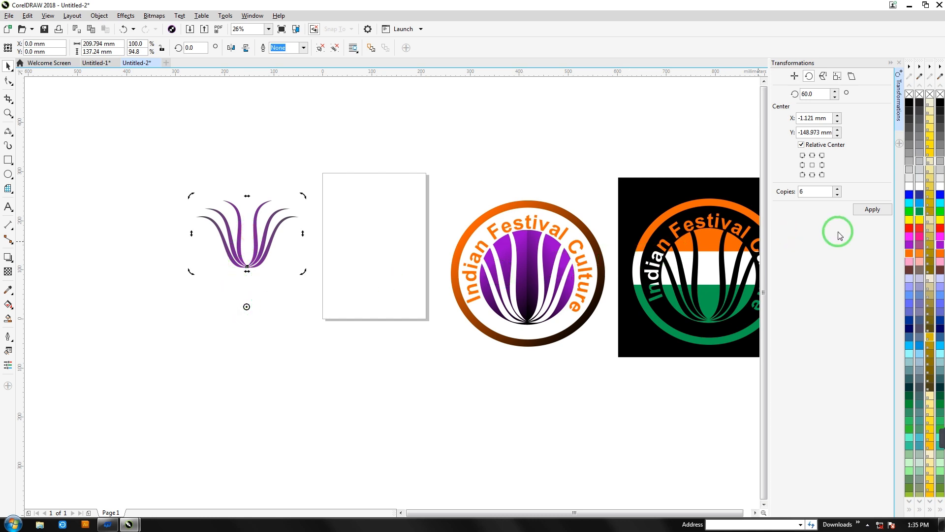
left_click(862, 208)
left_click(342, 170)
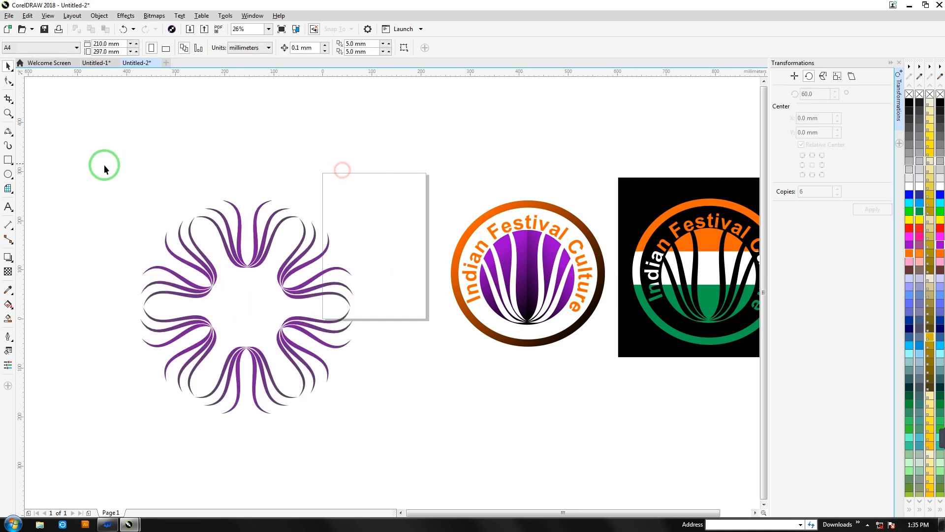
Scale the circular flower pattern down to about 370 mm wide and move it over the page's lower-left area.
left_click_drag(384, 424, 283, 343)
left_click_drag(205, 296, 301, 330)
left_click_drag(380, 378, 438, 424)
left_click_drag(376, 386, 337, 351)
Place a black rectangle about 457 mm wide and 410 mm high behind the circular flower pattern.
left_click(7, 160)
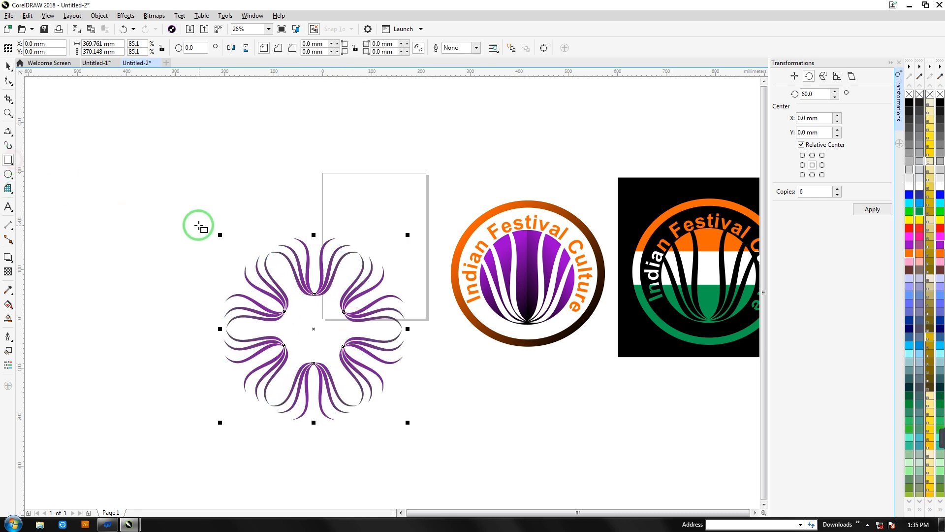
left_click_drag(197, 221, 421, 422)
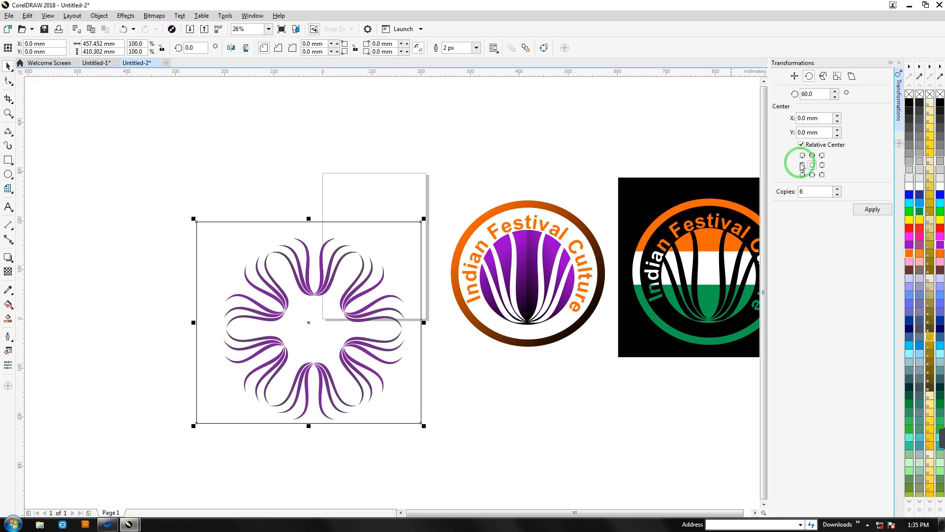
left_click(909, 102)
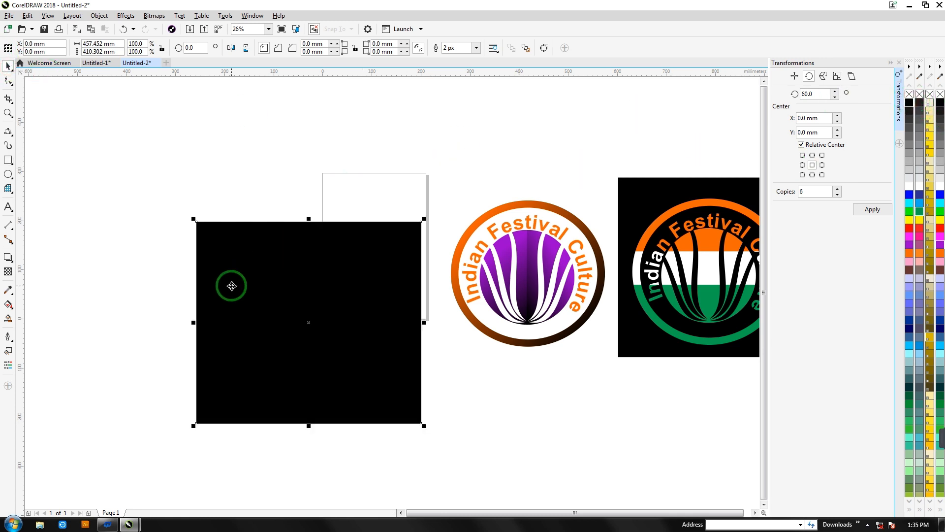
key("shift+Page_Down")
left_click_drag(168, 193, 438, 438)
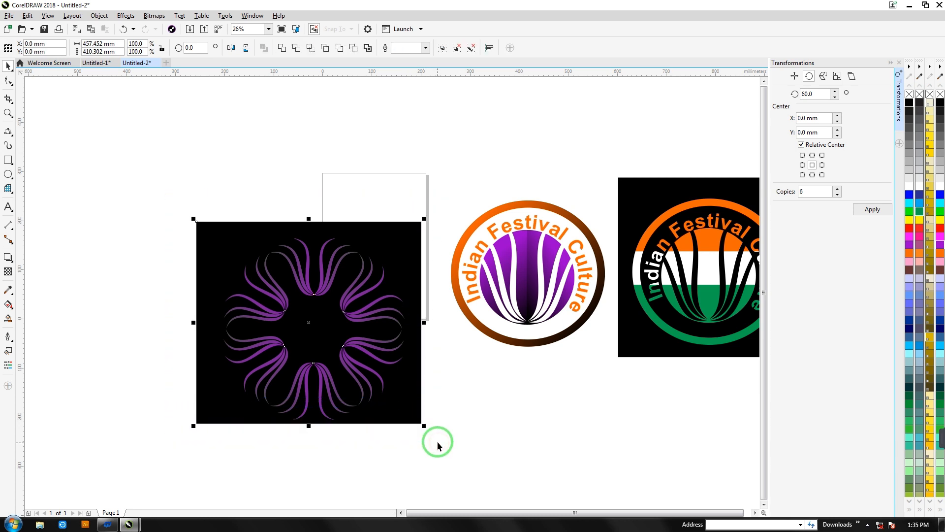
left_click(456, 414)
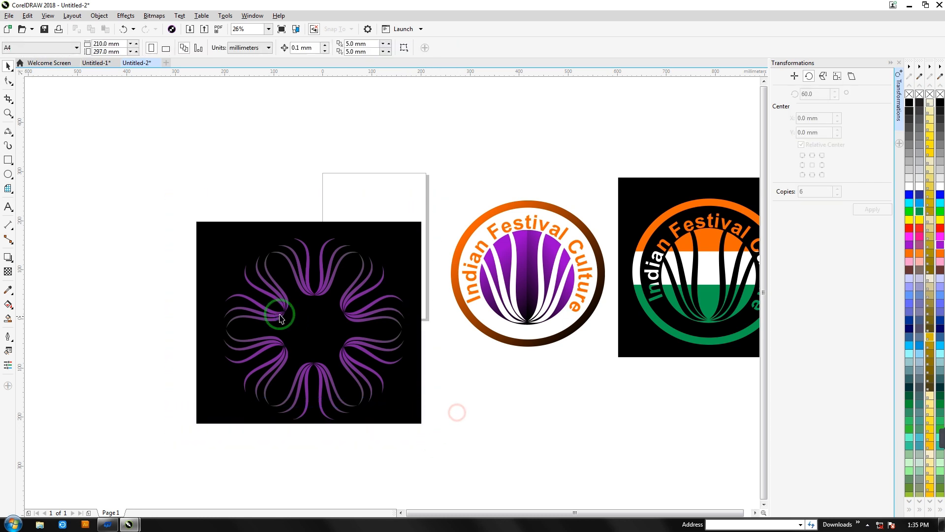
Add the text "indai" in the middle of the flower pattern and fill it white.
left_click(8, 207)
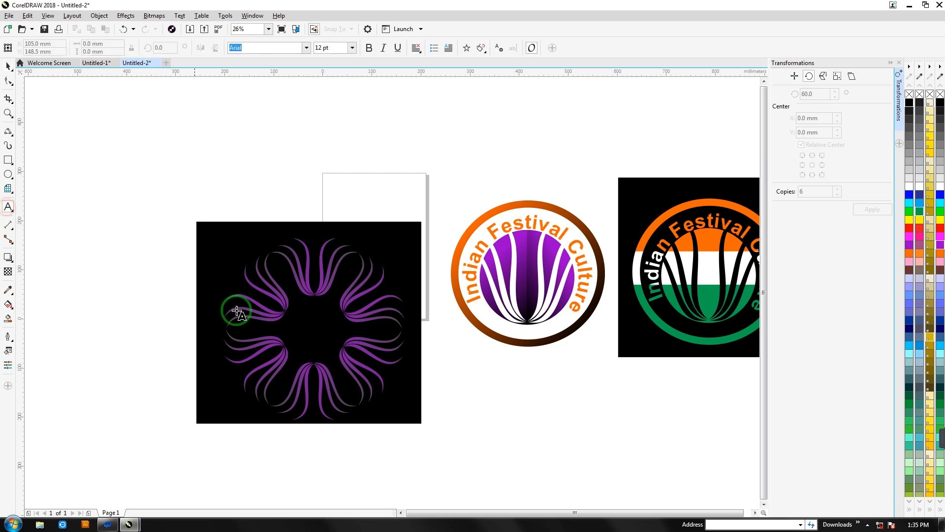
left_click(322, 321)
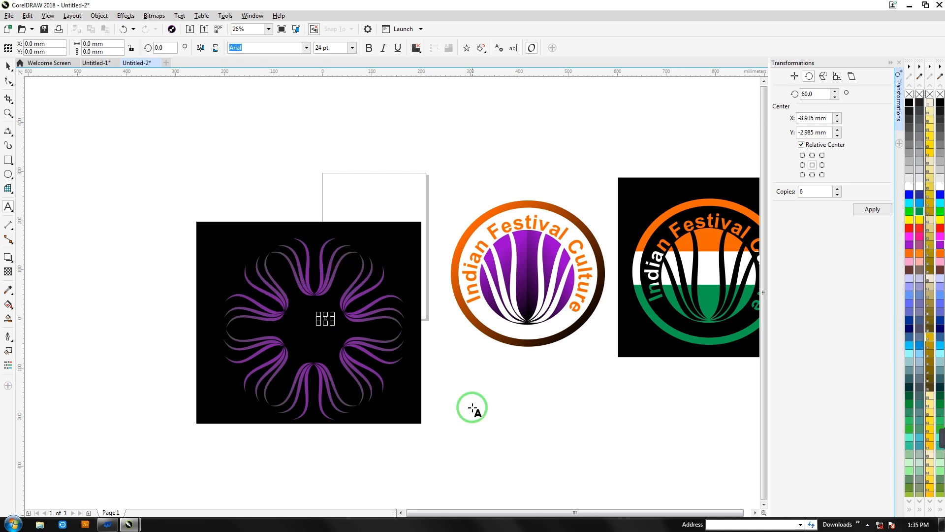
left_click(6, 67)
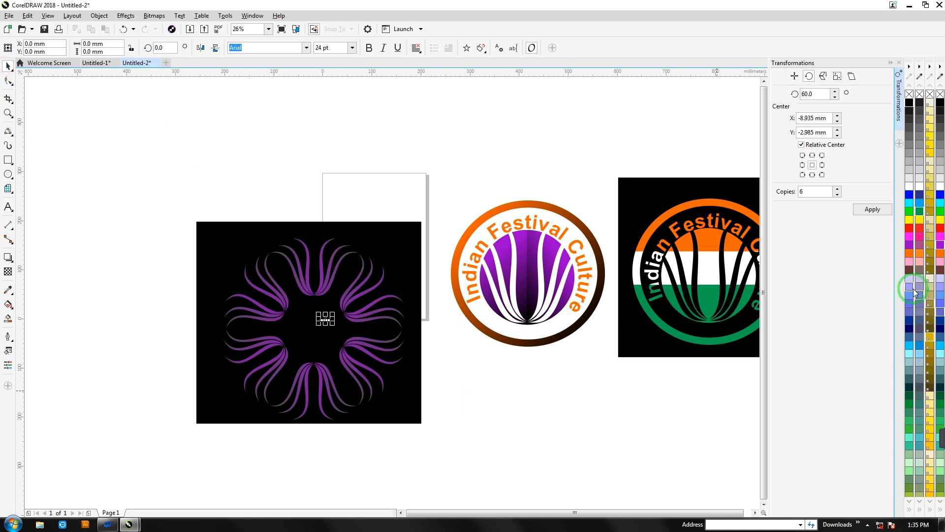
left_click(912, 186)
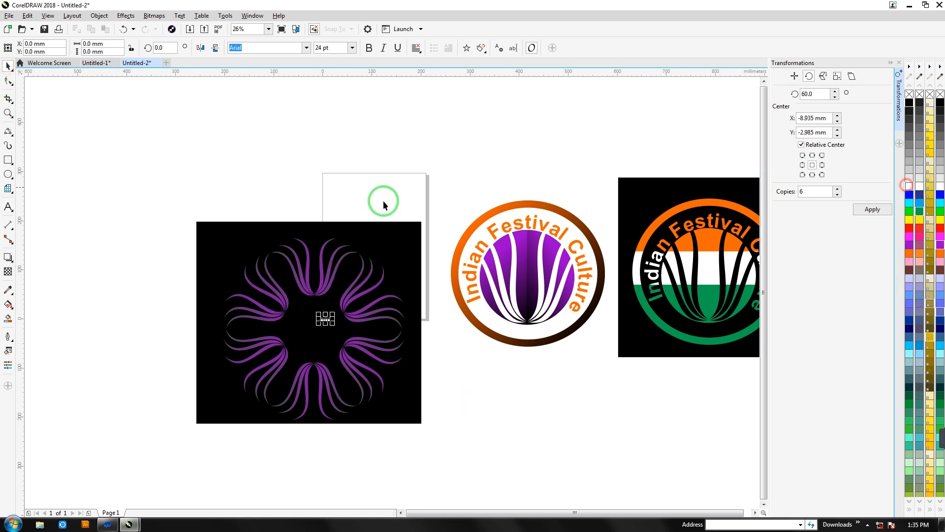
Enlarge the white text to about 257 pt and position it over the middle of the flower pattern.
left_click_drag(334, 324, 491, 418)
left_click_drag(401, 337, 325, 314)
left_click_drag(416, 357, 373, 340)
Correct the spelling of the white text to "india".
left_click(329, 331)
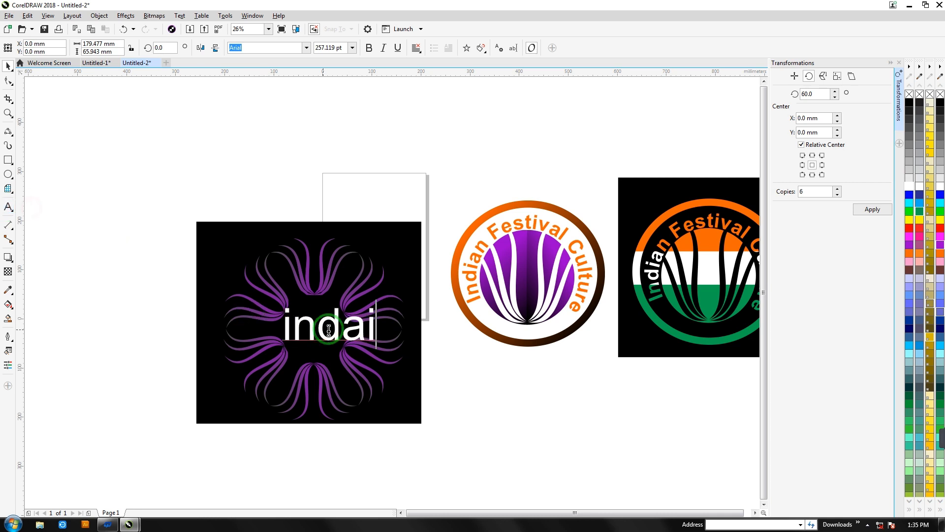
type("i")
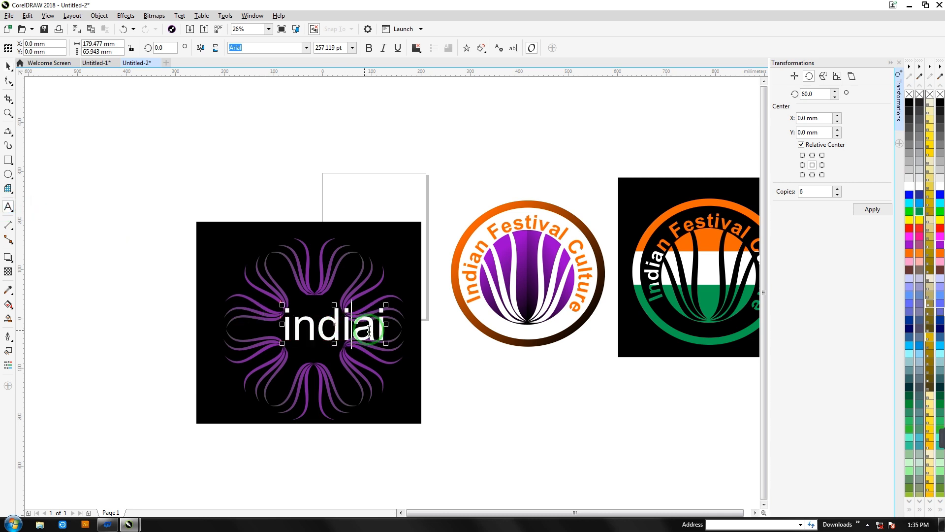
left_click(390, 329)
key("BackSpace")
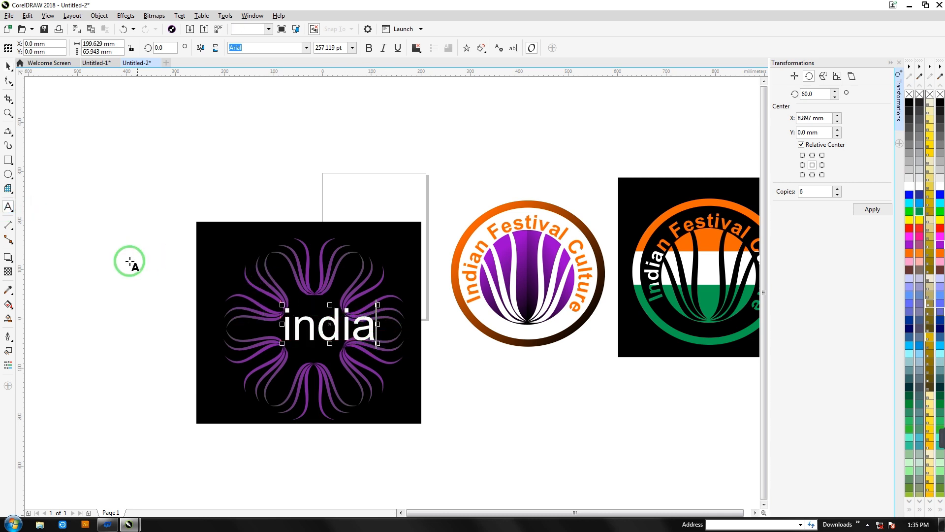
Reduce the "india" text to about 166 pt and centre it inside the flower pattern.
left_click(9, 67)
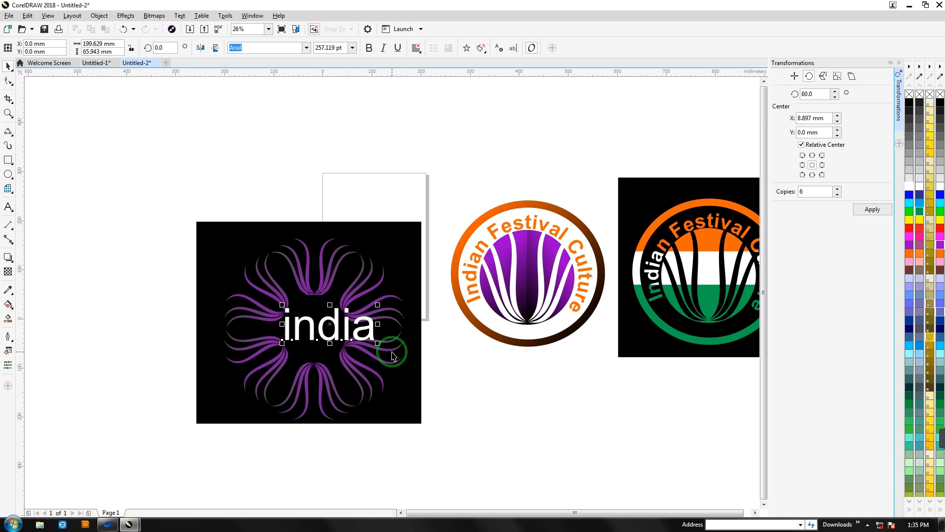
left_click_drag(378, 342, 318, 340)
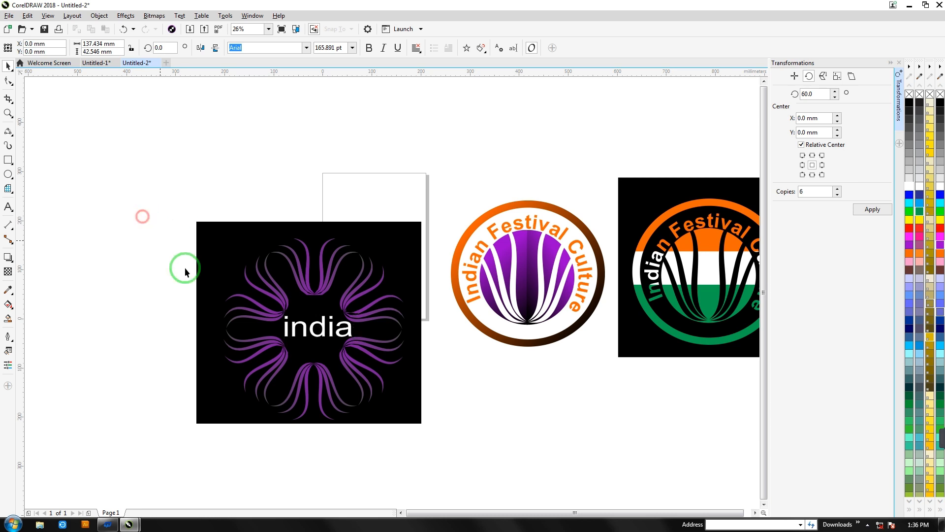
left_click(184, 267)
left_click(326, 327)
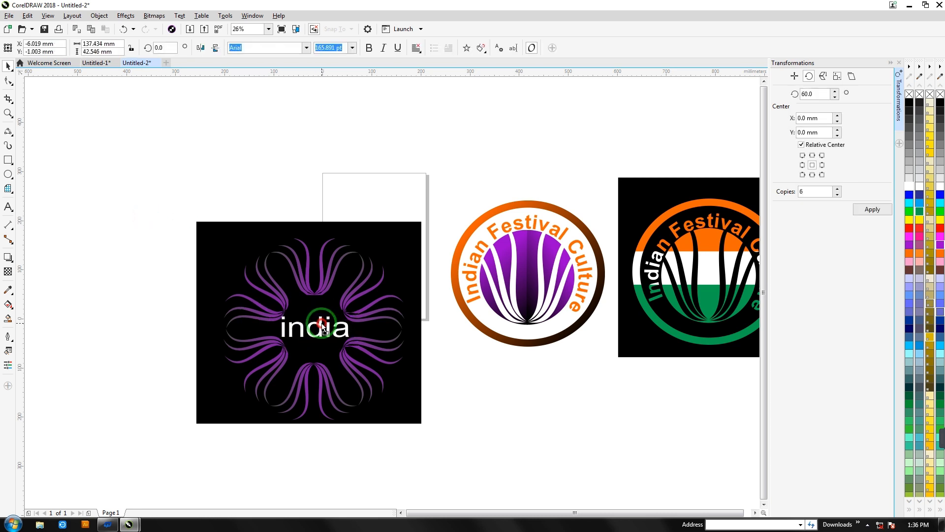
Group the black rectangle, flower pattern and "india" text, and move the group into the empty area beside the page.
left_click_drag(164, 186, 435, 448)
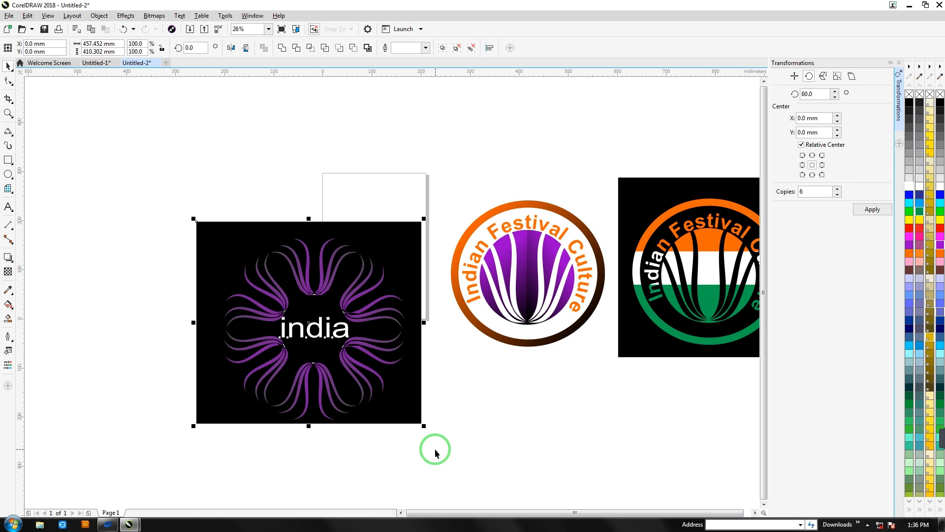
left_click(462, 433)
left_click_drag(320, 343, 279, 314)
left_click_drag(257, 243, 191, 203)
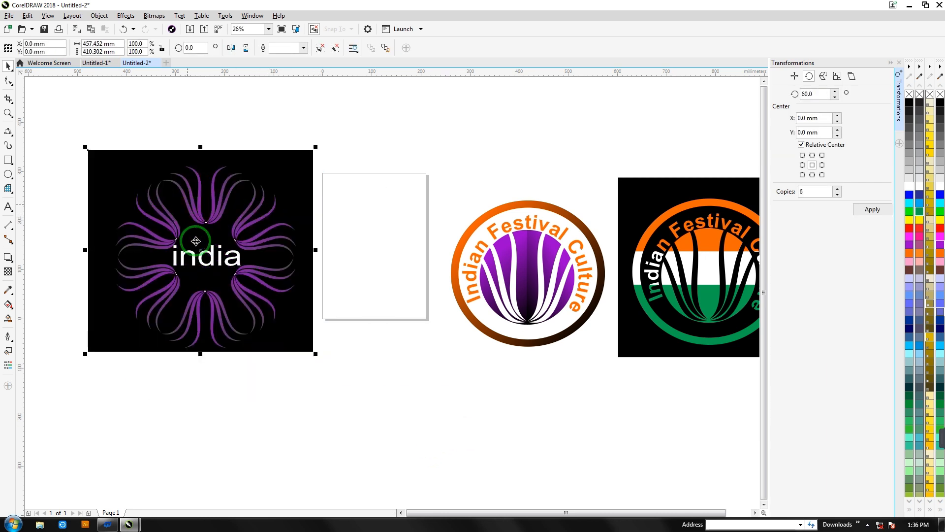
mouse_move(219, 310)
left_mouse_down()
mouse_move(239, 310)
mouse_move(211, 296)
left_mouse_up()
left_click(273, 397)
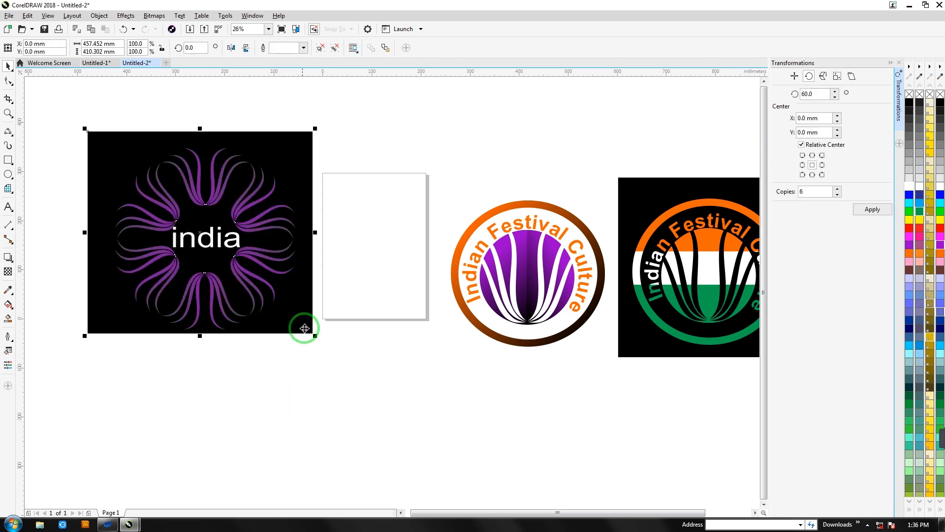
Enlarge the india logo group to about 514 mm wide and 461 mm high, and shift it so it partly overlaps the page.
left_click_drag(315, 336, 343, 359)
left_click(363, 359)
left_click_drag(194, 183, 205, 219)
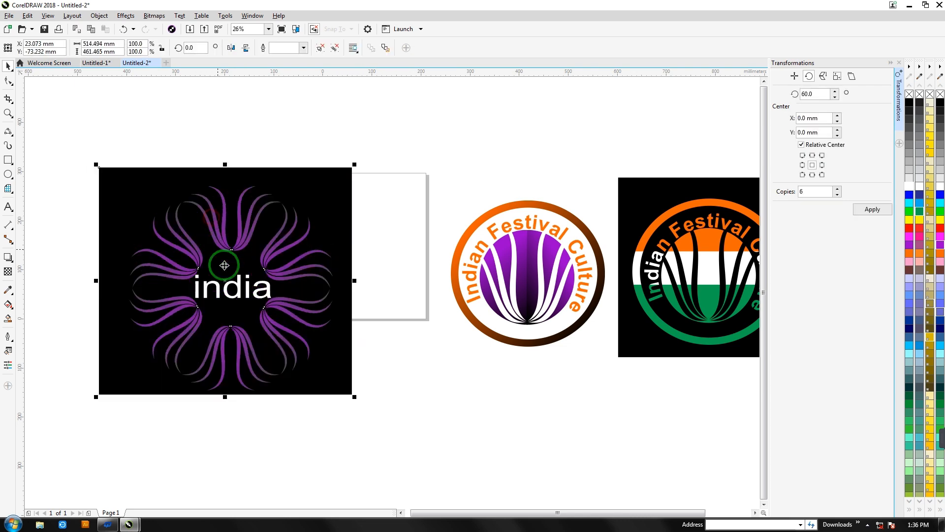
left_click_drag(287, 354, 297, 328)
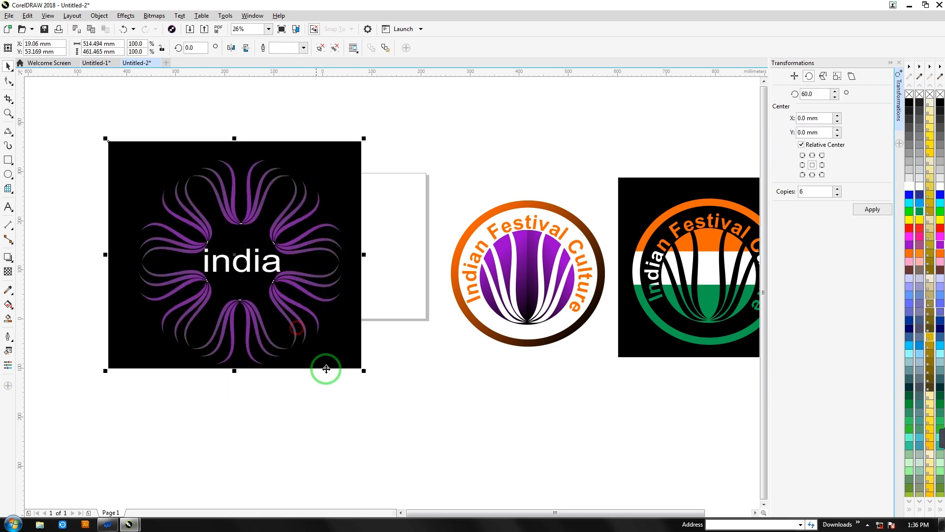
Close the Transformations docker and move the india logo group over the page, beside the round purple logo.
left_click(900, 64)
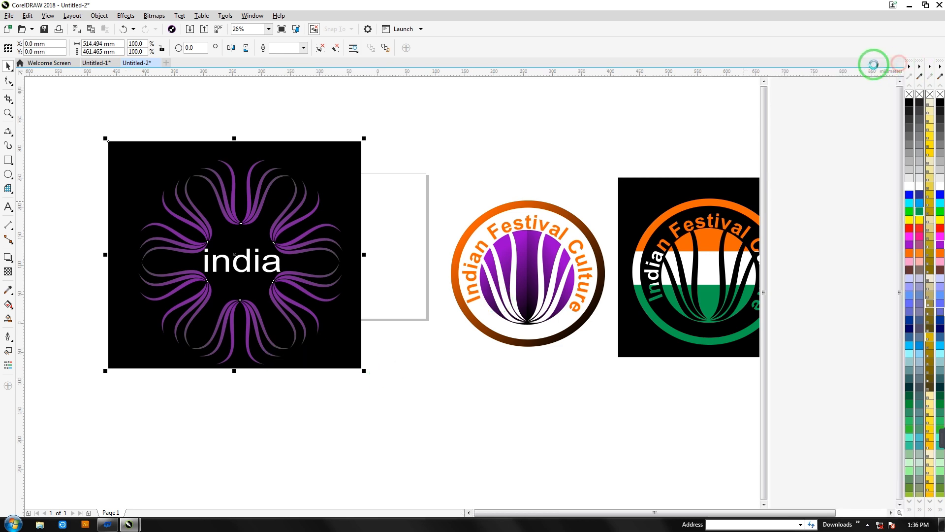
left_click_drag(91, 103, 473, 419)
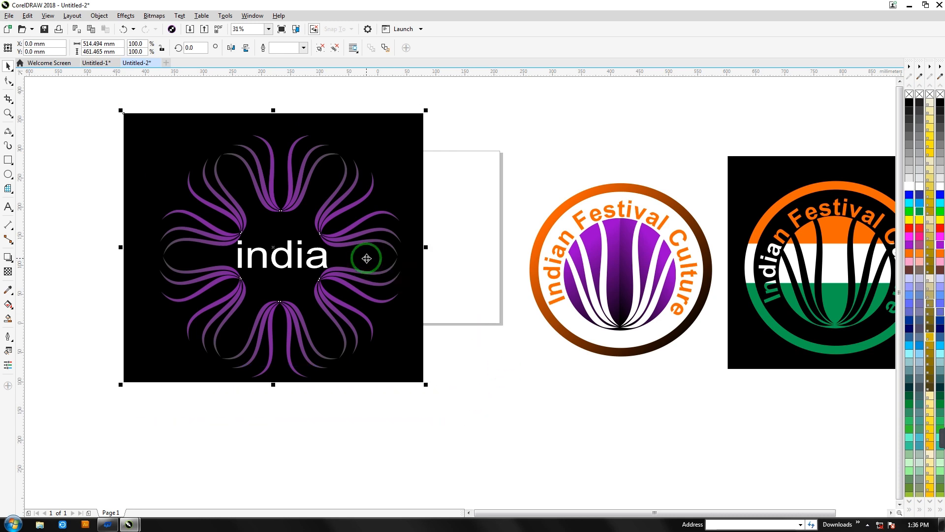
scroll(365, 256, "down", 2)
left_click(395, 339)
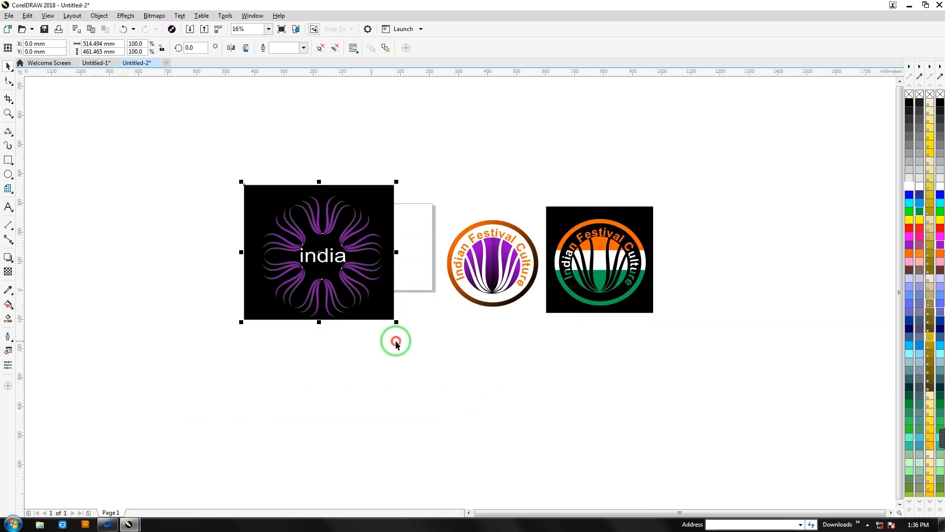
left_click_drag(342, 302, 264, 311)
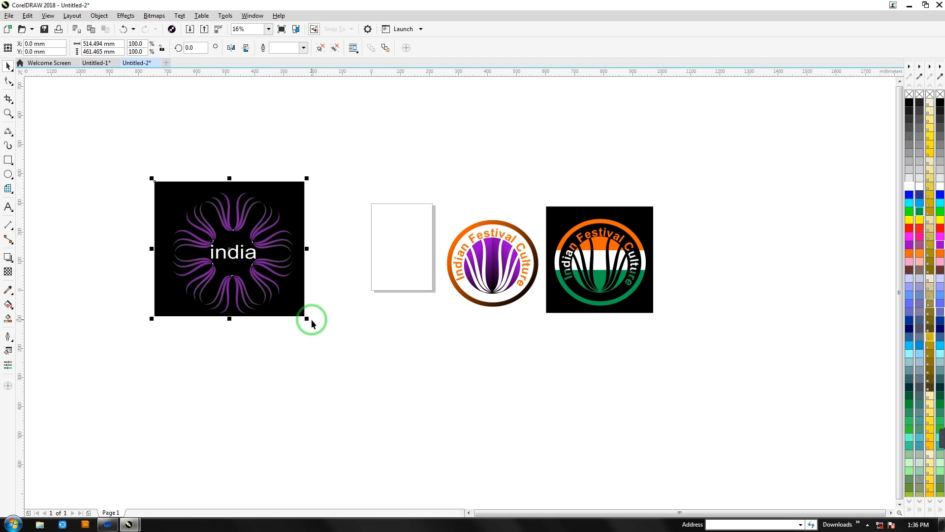
left_click(391, 344)
left_click_drag(236, 219, 367, 244)
left_click(359, 385)
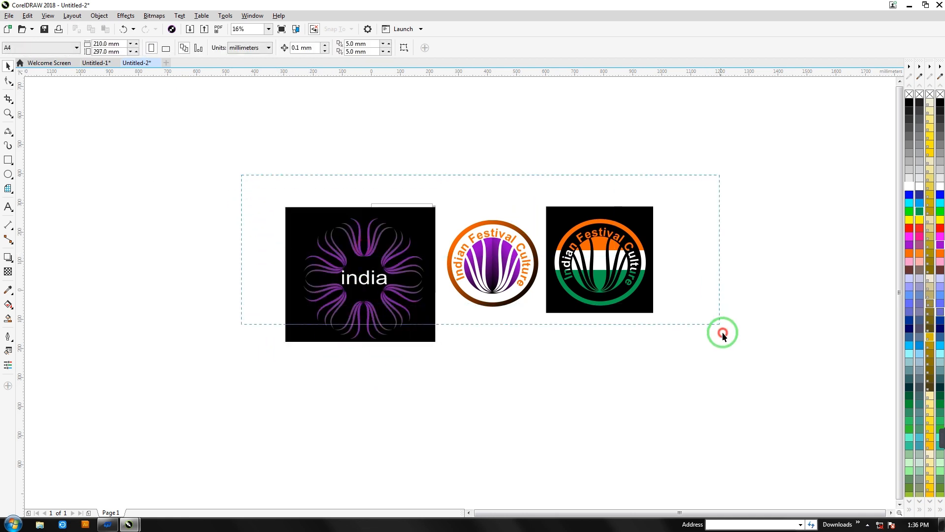